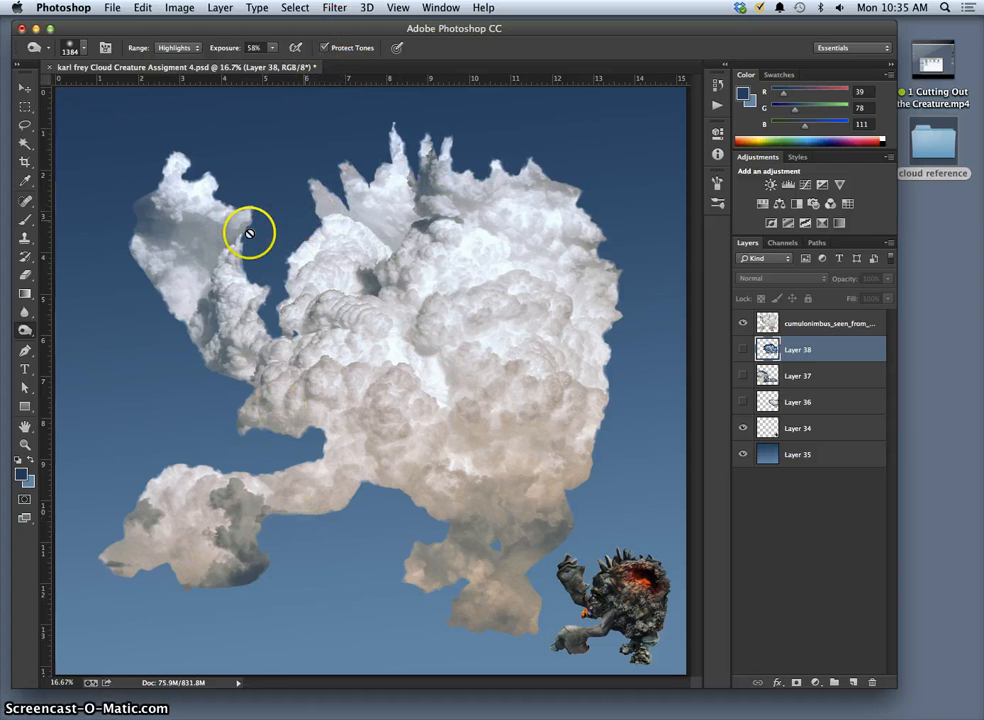
Step: Examine the cloud creature's edges near the lower arm at close range, and return to viewing the whole image
{"action": "left_click", "coordinate": [25, 125]}
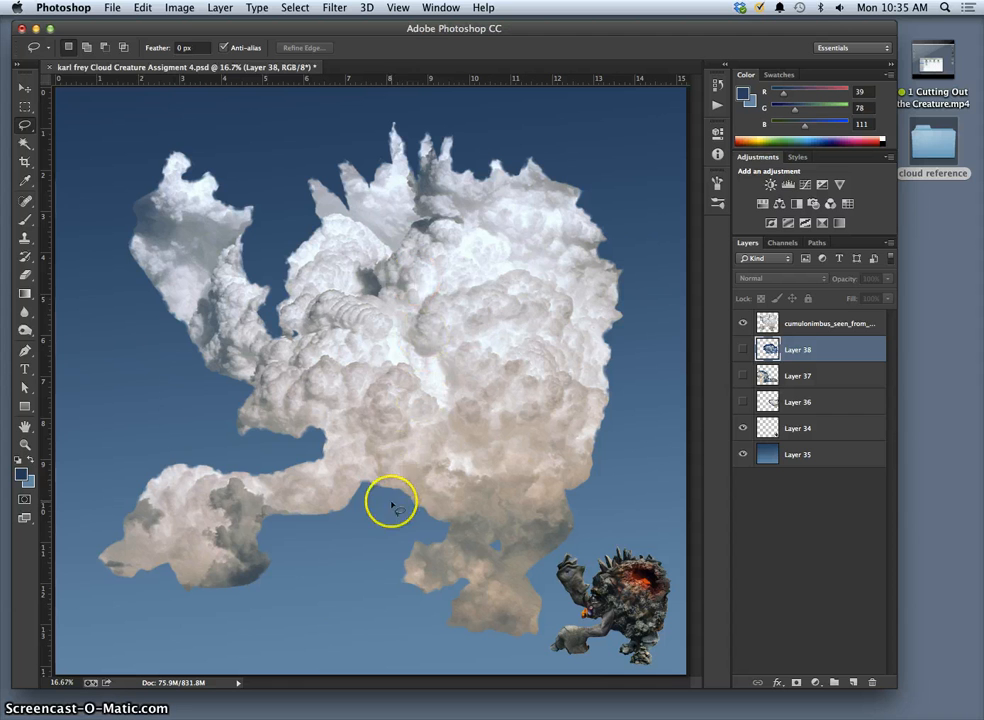
{"action": "left_click", "coordinate": [25, 445]}
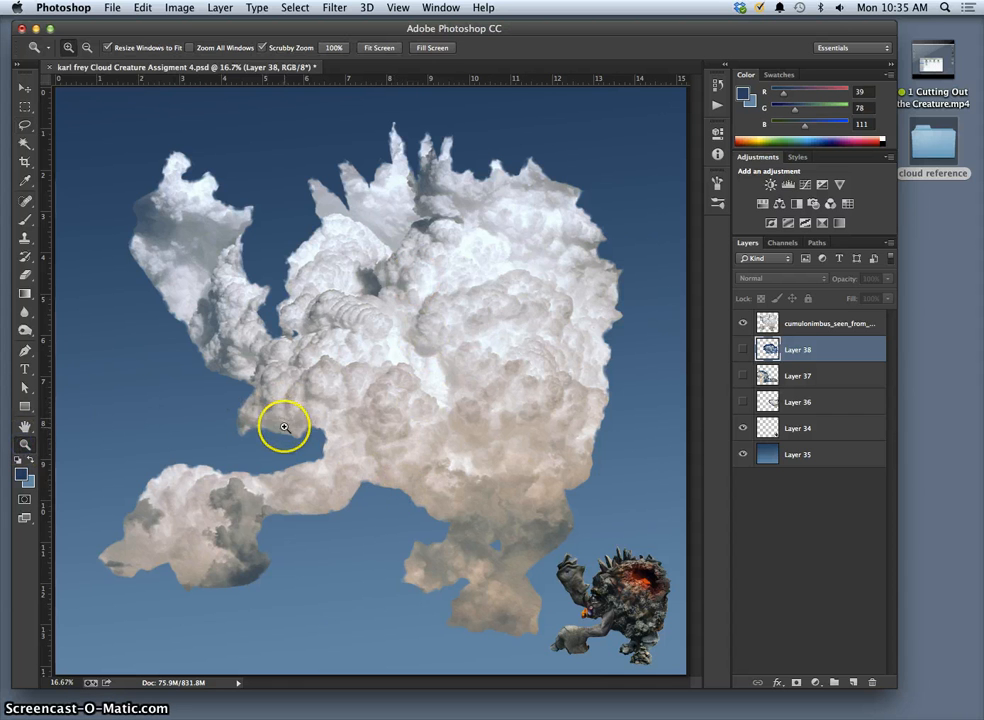
{"action": "left_click_drag", "start_coordinate": [281, 417], "coordinate": [387, 518]}
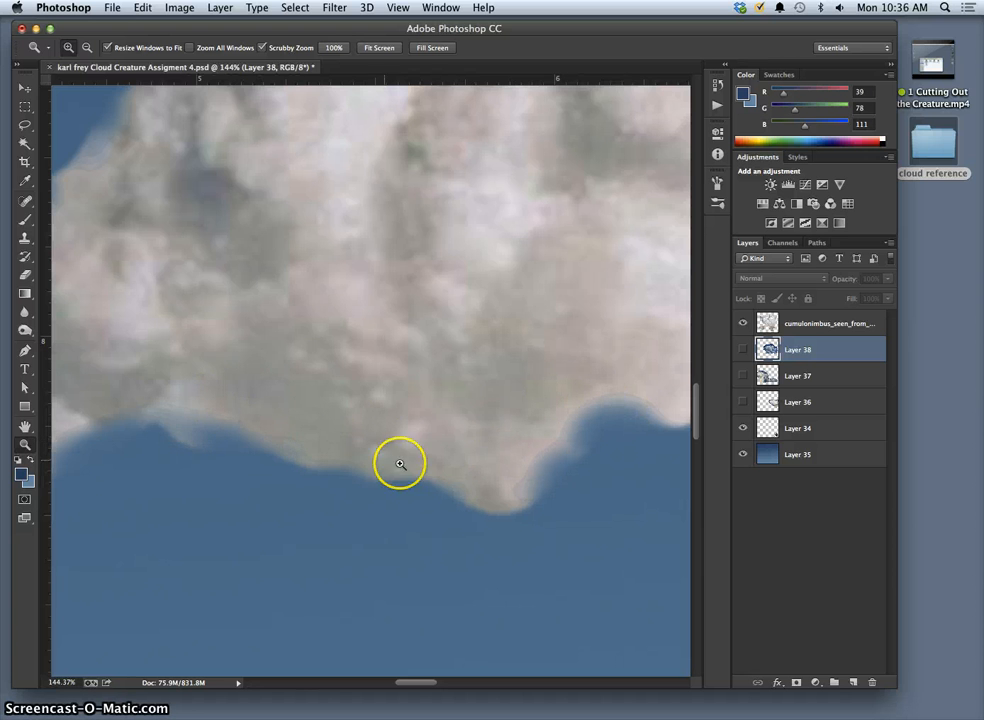
{"action": "key", "text": "super+minus"}
{"action": "key", "text": "super+minus"}
{"action": "key", "text": "super+minus"}
{"action": "key", "text": "super+minus"}
{"action": "key", "text": "super+minus"}
{"action": "key", "text": "super+minus"}
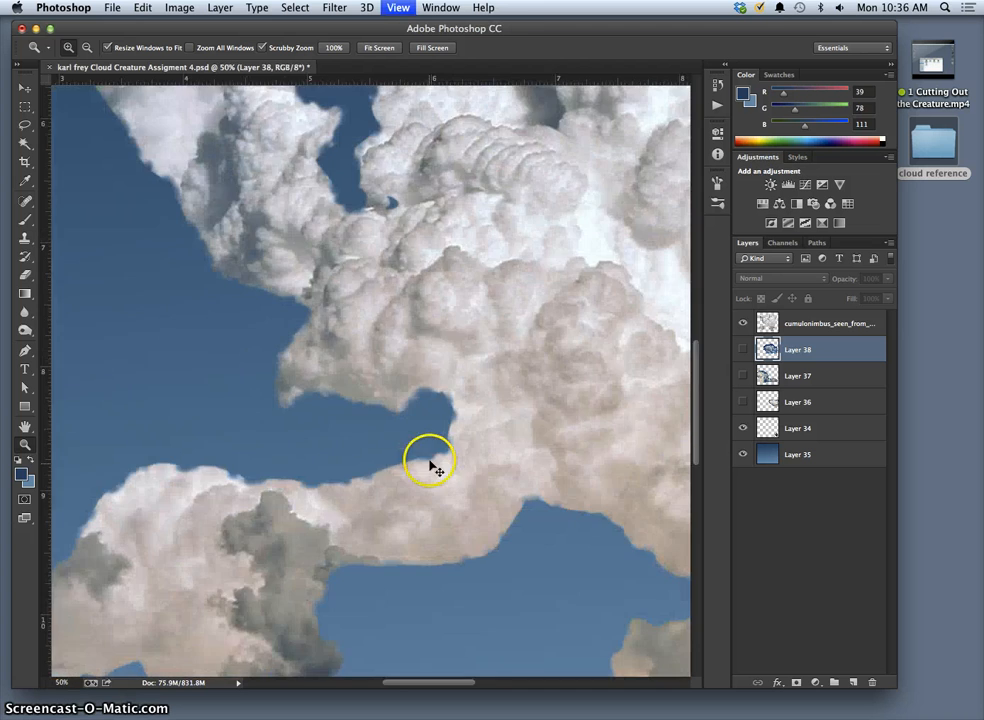
{"action": "key", "text": "super+minus"}
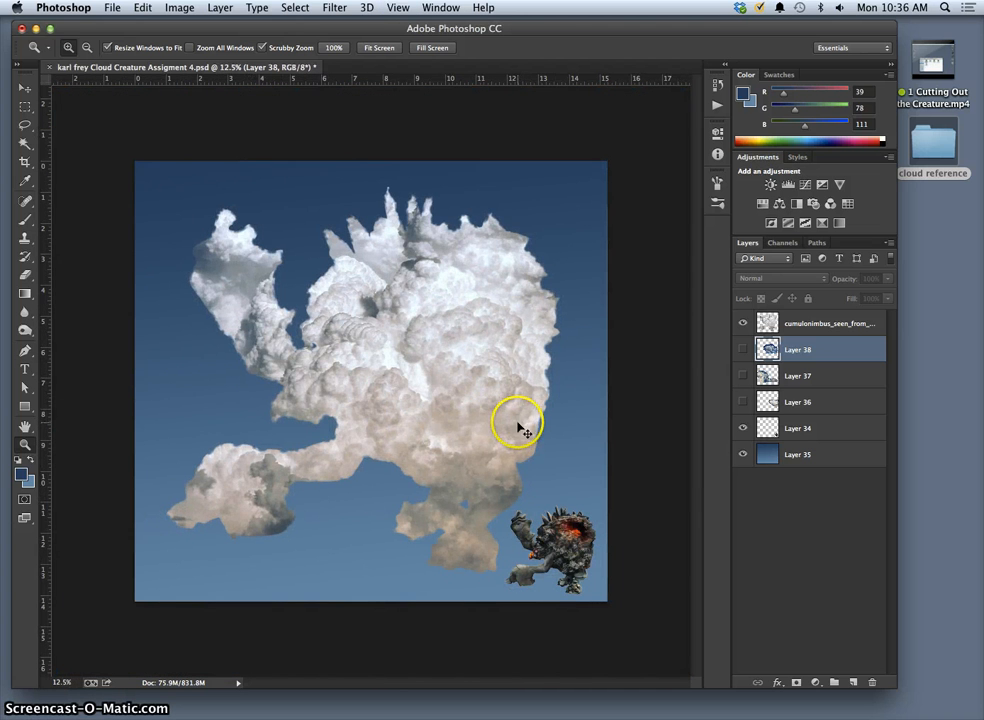
Step: Restack Layer 38 and Layer 37 above the cumulonimbus layer, leaving only Layer 37 of the two visible
{"action": "left_click", "coordinate": [742, 349]}
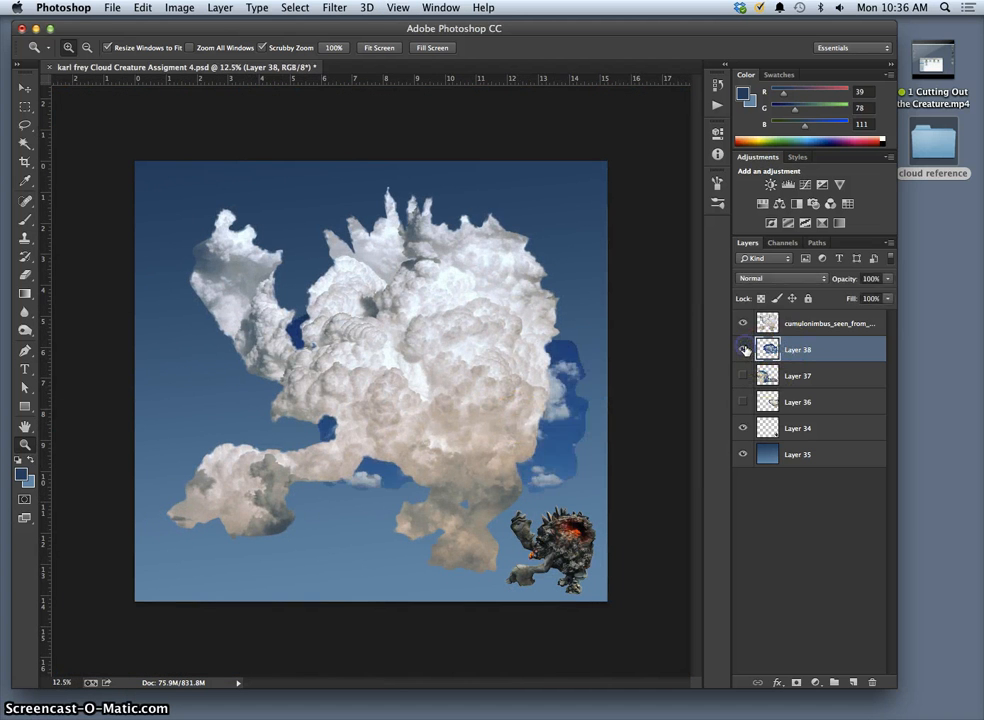
{"action": "left_click", "coordinate": [742, 323]}
{"action": "left_click_drag", "start_coordinate": [800, 352], "coordinate": [788, 318]}
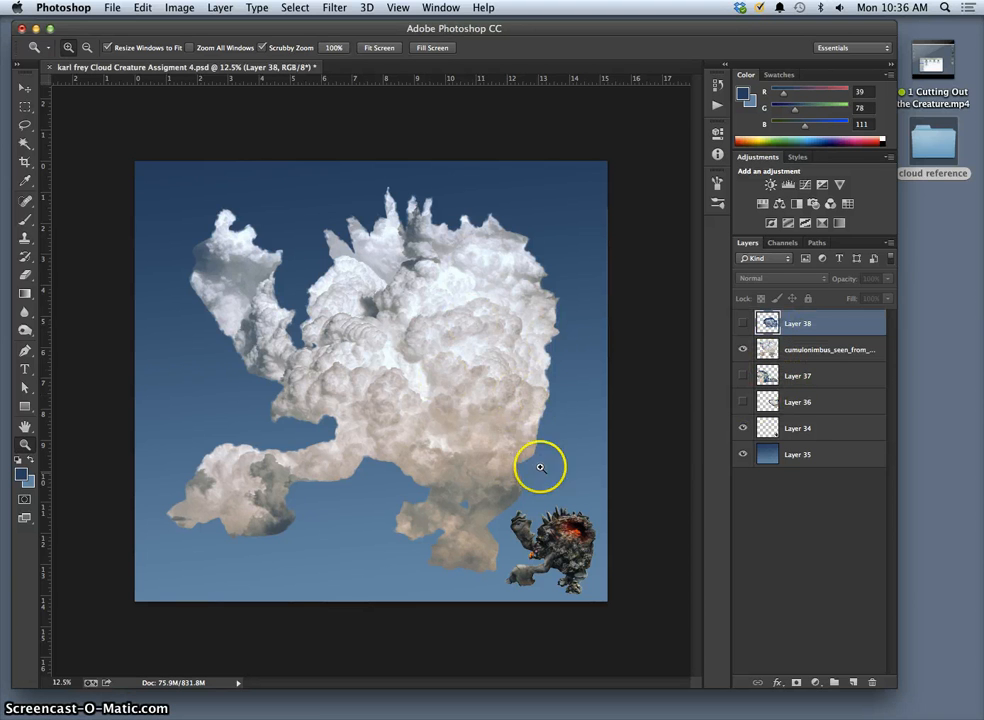
{"action": "left_click_drag", "start_coordinate": [784, 374], "coordinate": [748, 335]}
{"action": "left_click", "coordinate": [744, 324]}
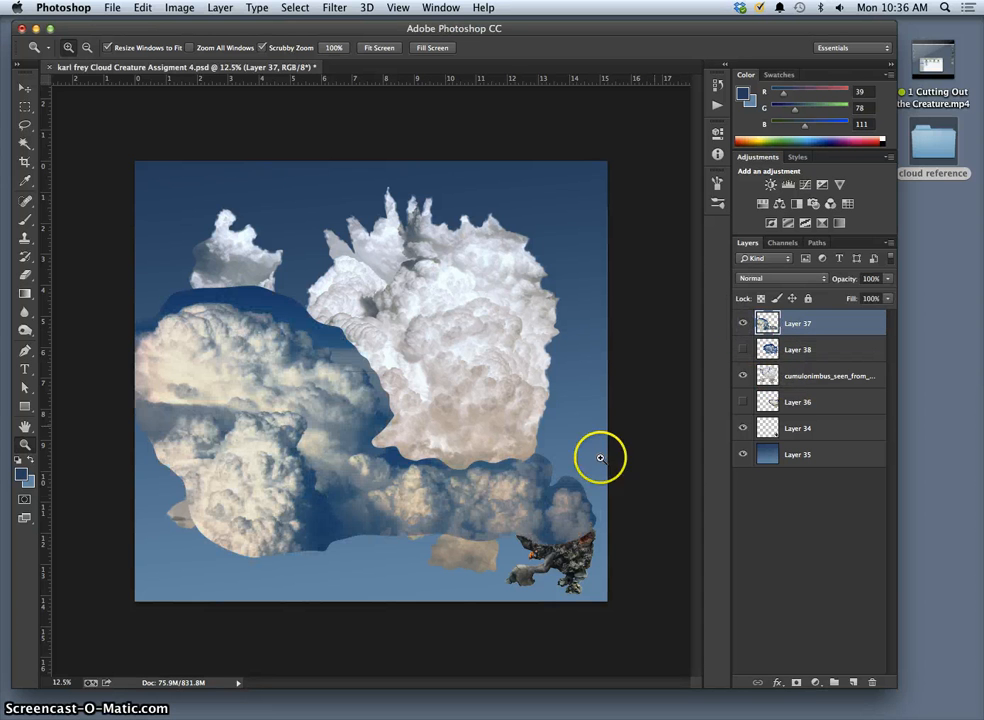
Step: Place Layer 38 at the top of the layer stack, hide Layer 37 and show Layer 38
{"action": "left_click", "coordinate": [742, 349]}
{"action": "left_click_drag", "start_coordinate": [786, 355], "coordinate": [776, 321]}
{"action": "left_click", "coordinate": [743, 350]}
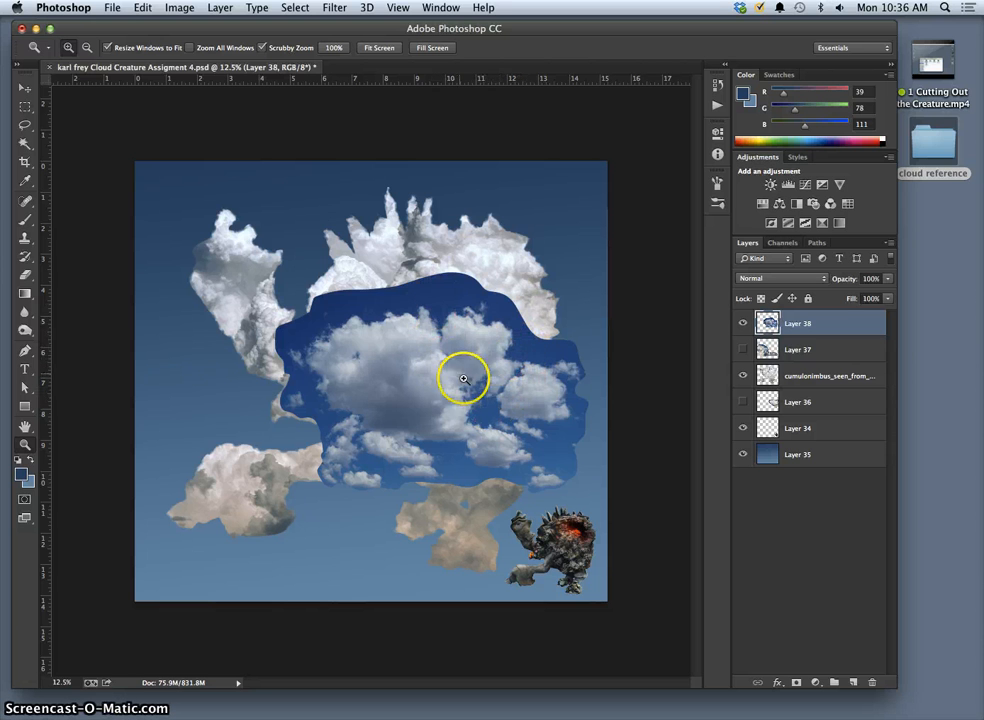
{"action": "left_click_drag", "start_coordinate": [744, 334], "coordinate": [743, 349]}
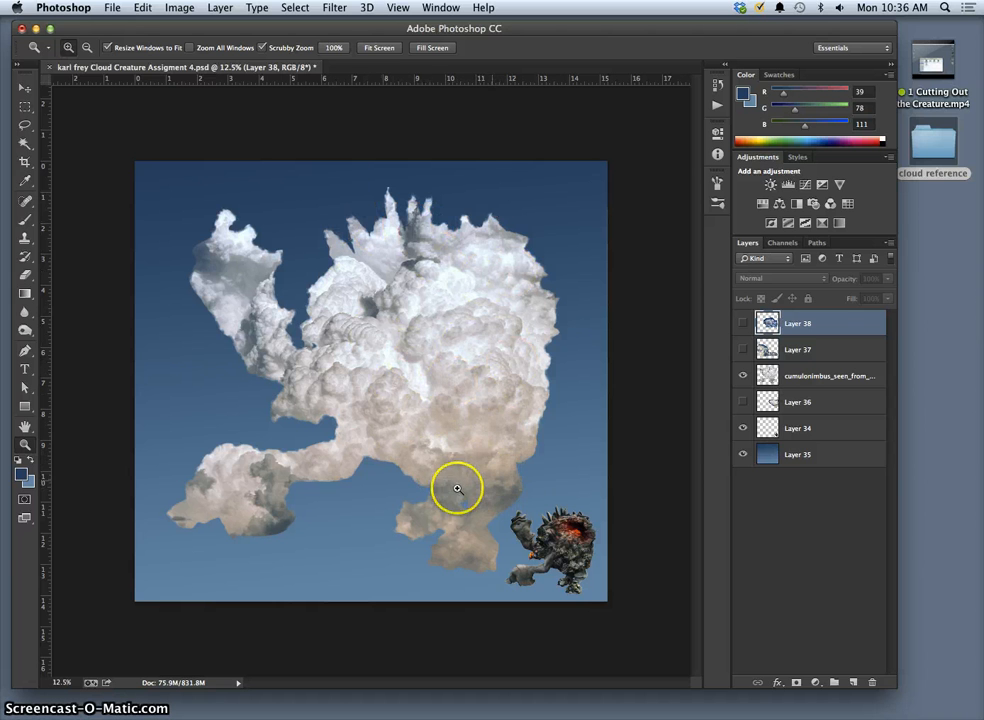
{"action": "left_click", "coordinate": [743, 323]}
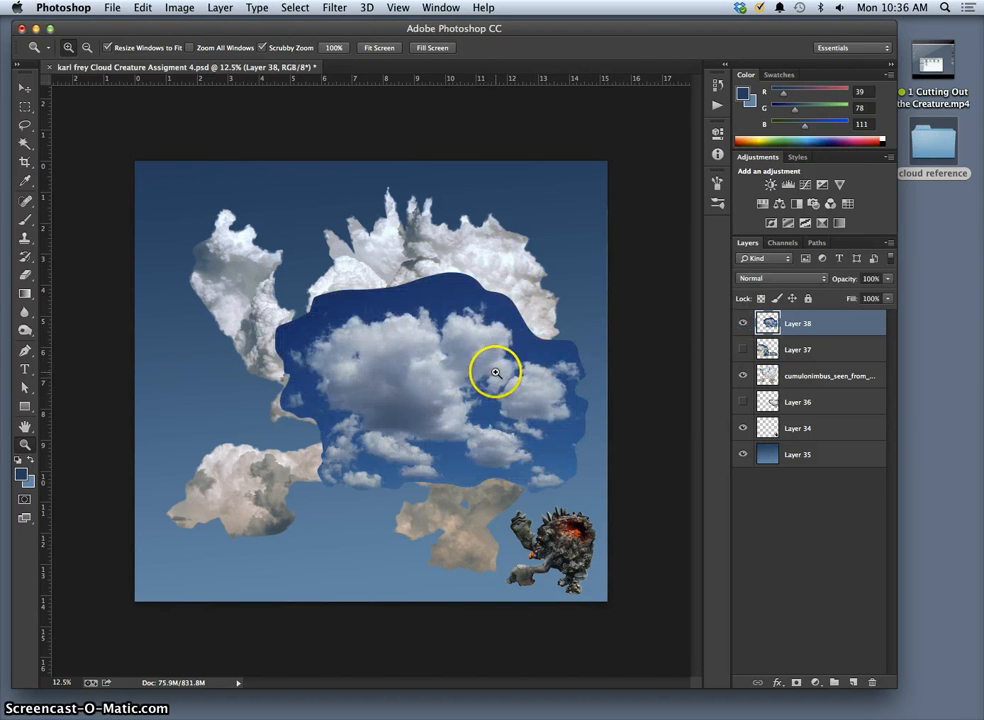
Step: Adjust Layer 38's midtones with Color Balance to +8 cyan-red, +1 magenta-green and -23 yellow-blue
{"action": "left_click", "coordinate": [179, 8]}
{"action": "mouse_move", "coordinate": [200, 46]}
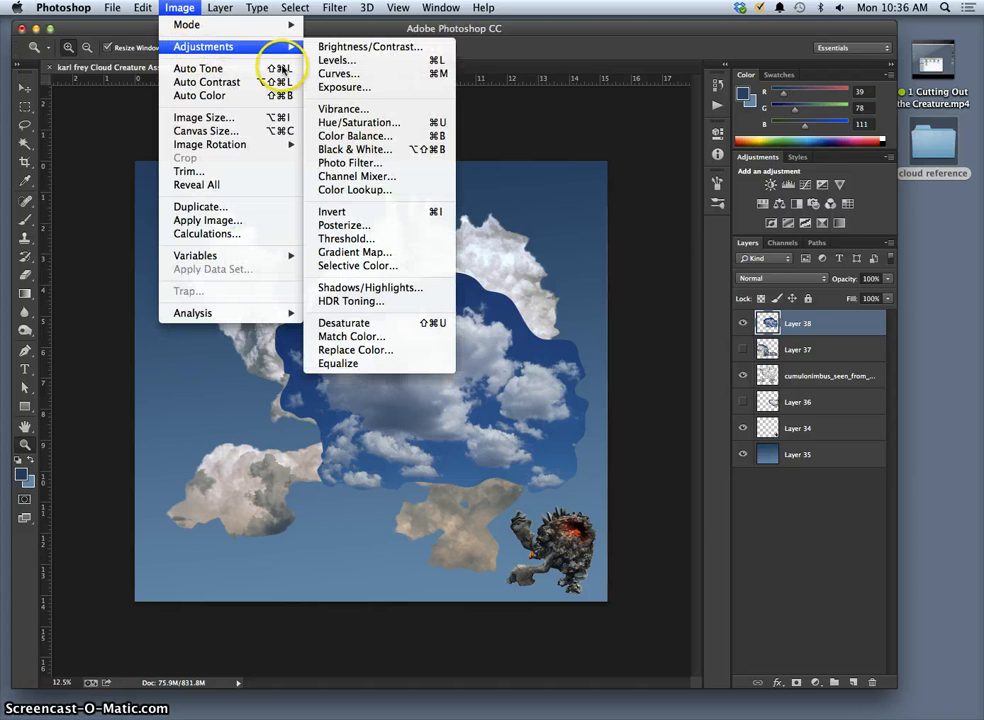
{"action": "left_click", "coordinate": [352, 135]}
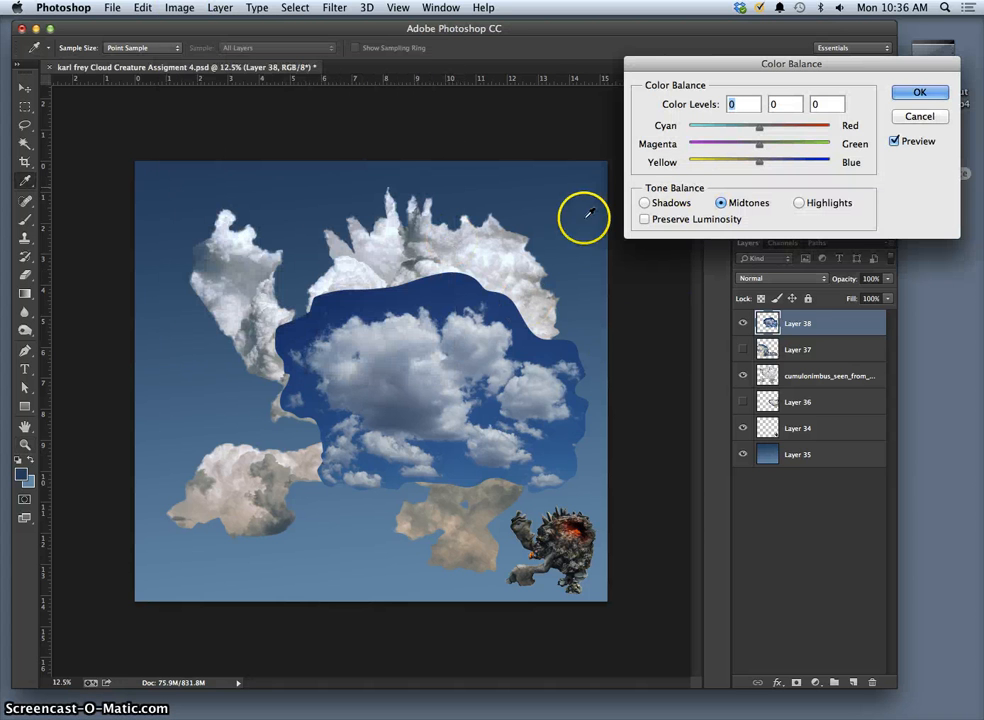
{"action": "left_click_drag", "start_coordinate": [753, 166], "coordinate": [742, 167]}
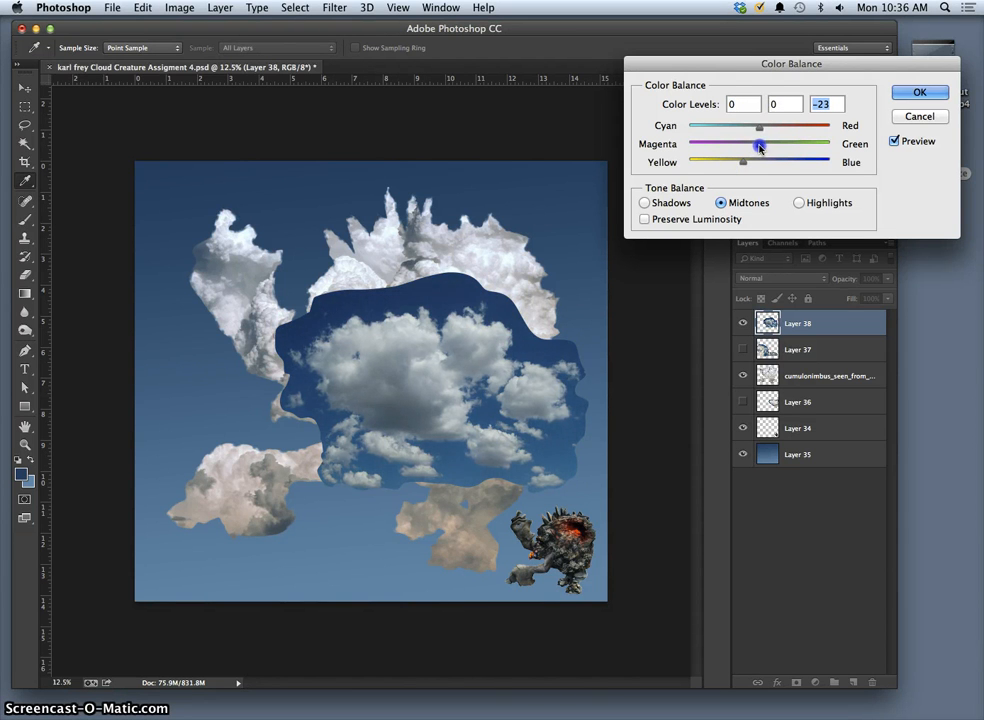
{"action": "left_click", "coordinate": [760, 146]}
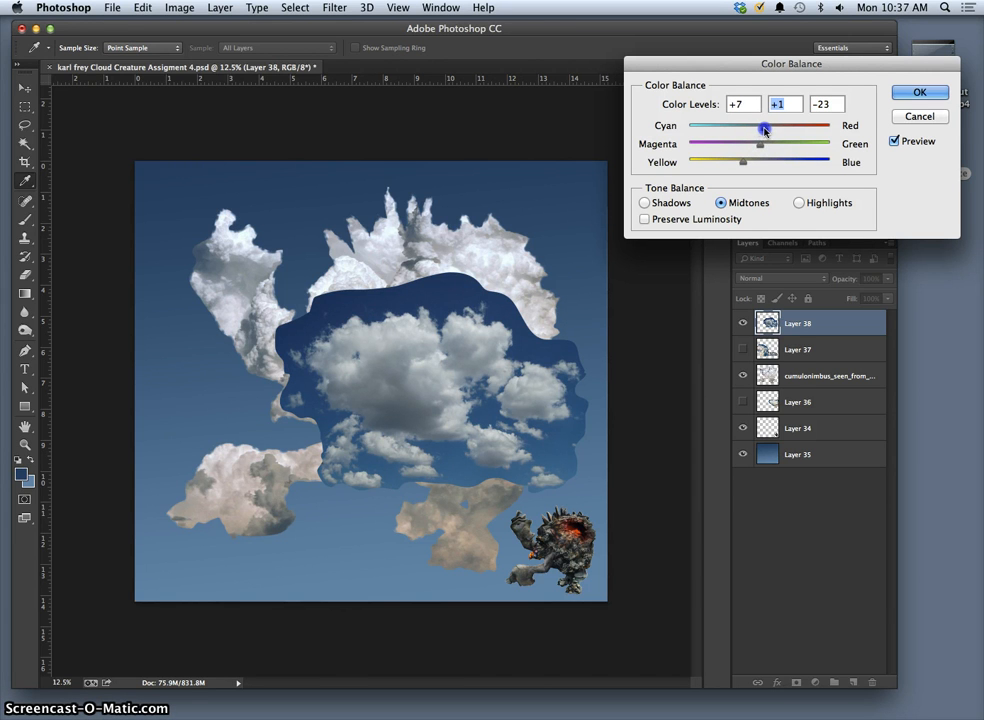
{"action": "left_click_drag", "start_coordinate": [767, 129], "coordinate": [765, 129]}
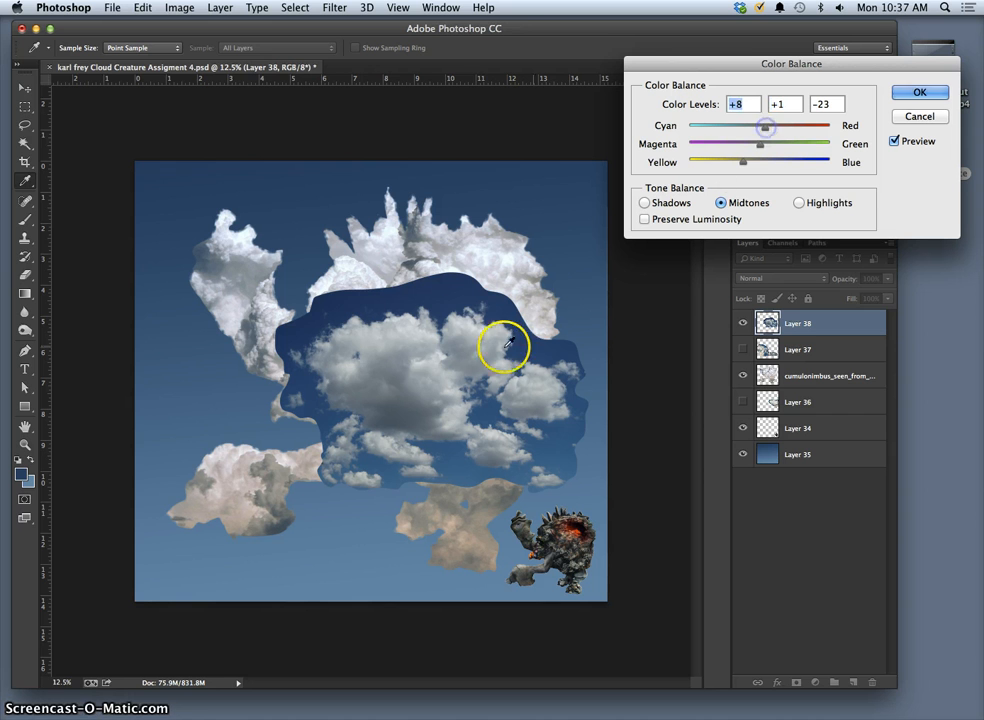
Step: Shift Layer 38's highlights slightly toward magenta and apply the Color Balance adjustment
{"action": "left_click", "coordinate": [799, 203]}
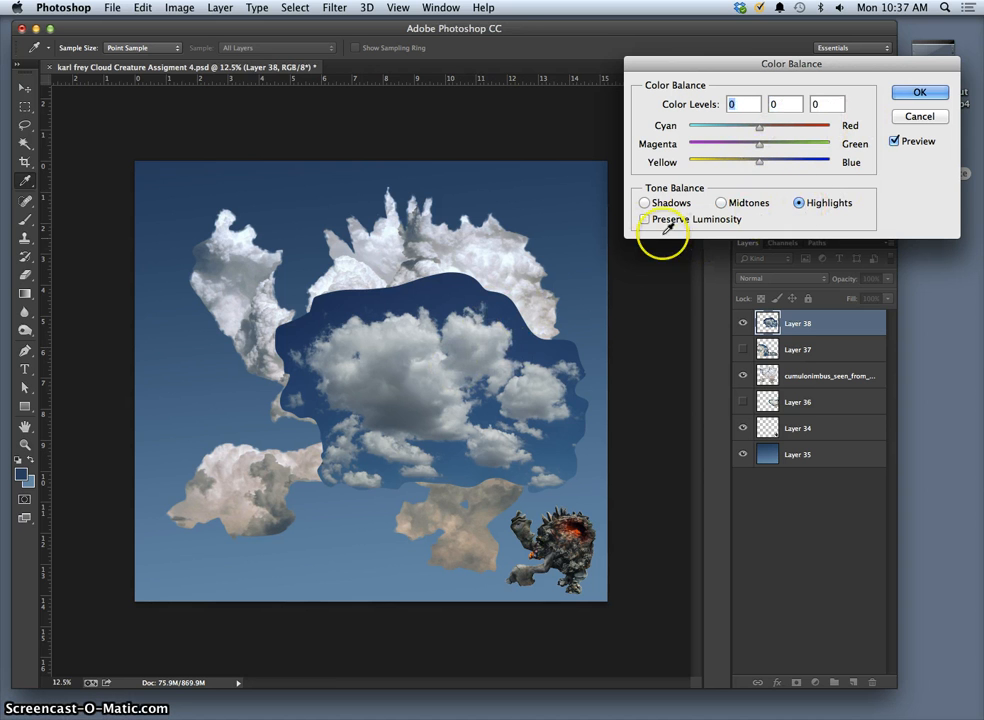
{"action": "left_click_drag", "start_coordinate": [759, 145], "coordinate": [752, 147]}
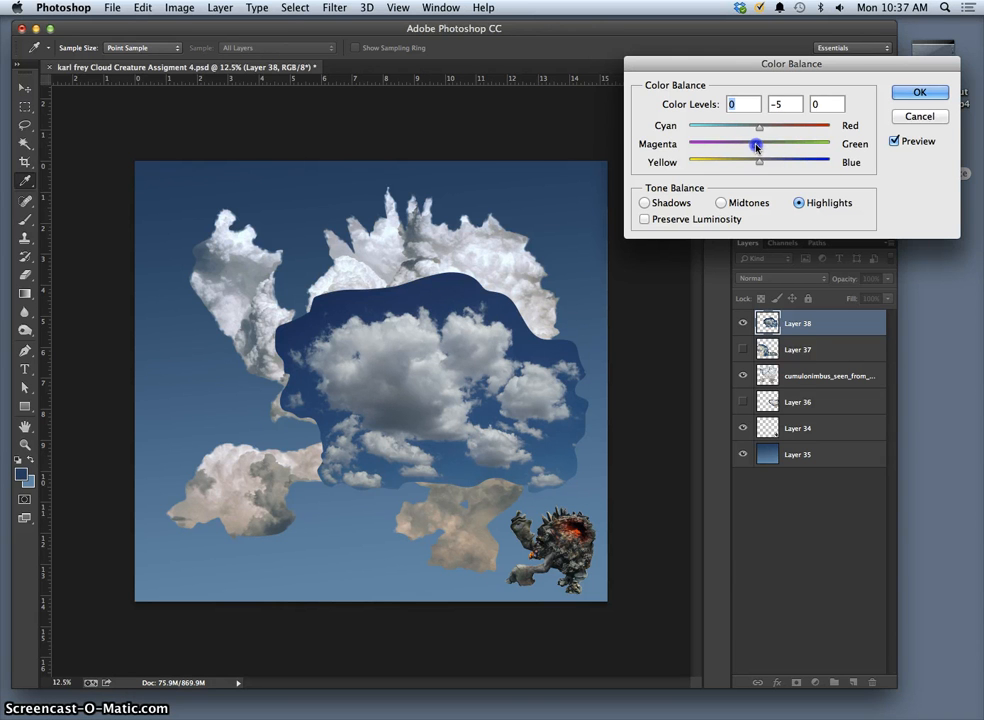
{"action": "left_click", "coordinate": [894, 95]}
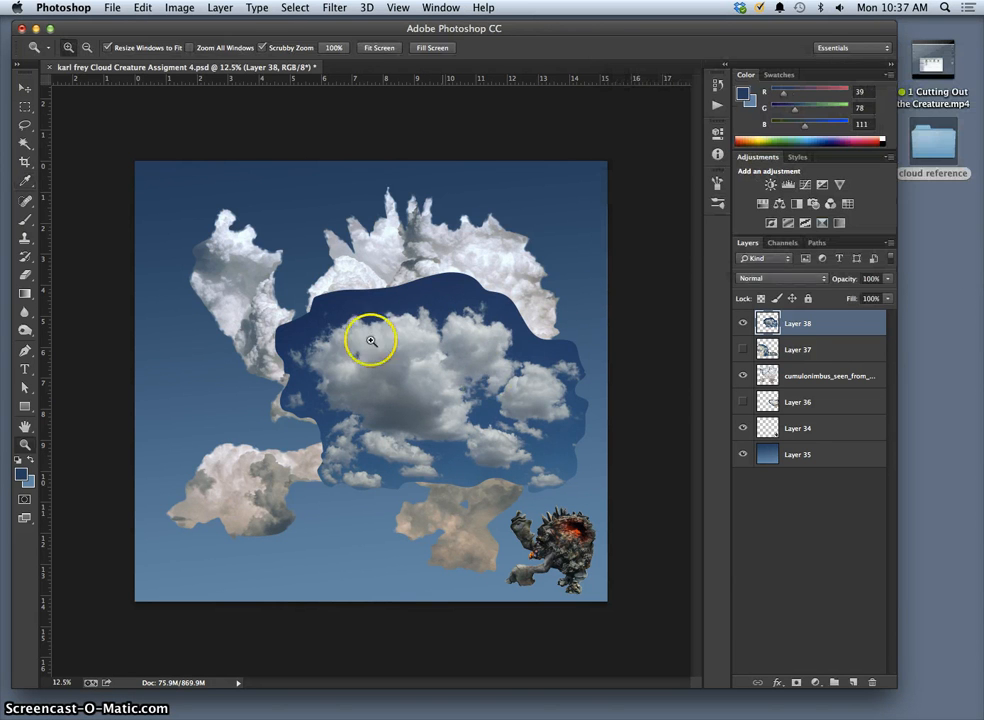
Step: Select all the dark and light blue sky around Layer 38's clouds with the Magic Wand at tolerance 32
{"action": "left_click", "coordinate": [25, 145]}
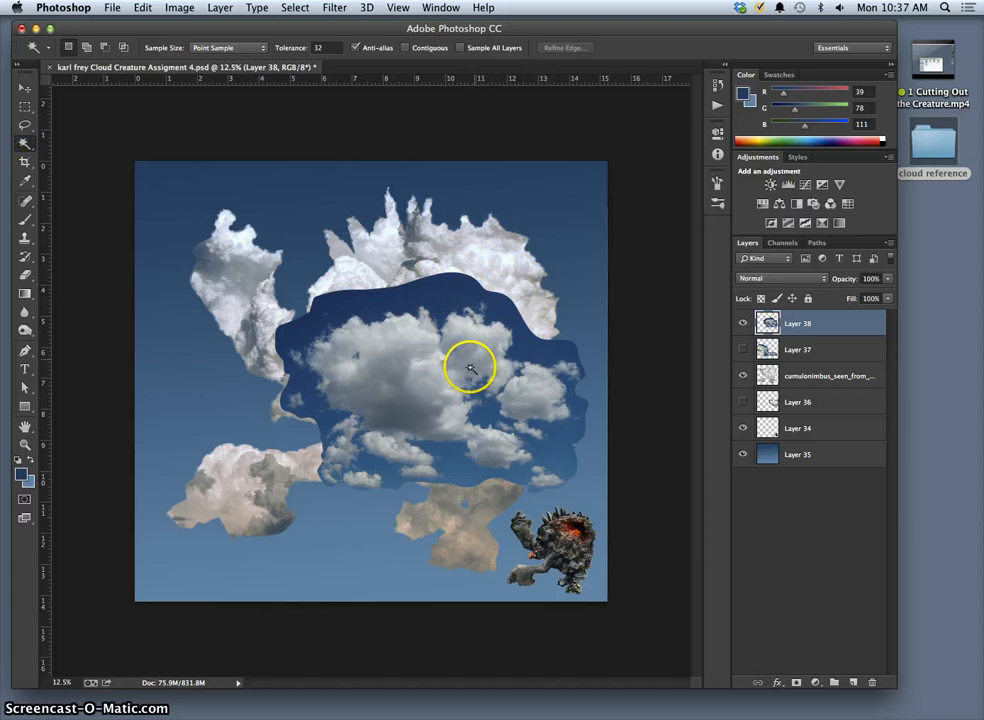
{"action": "left_click", "coordinate": [450, 290]}
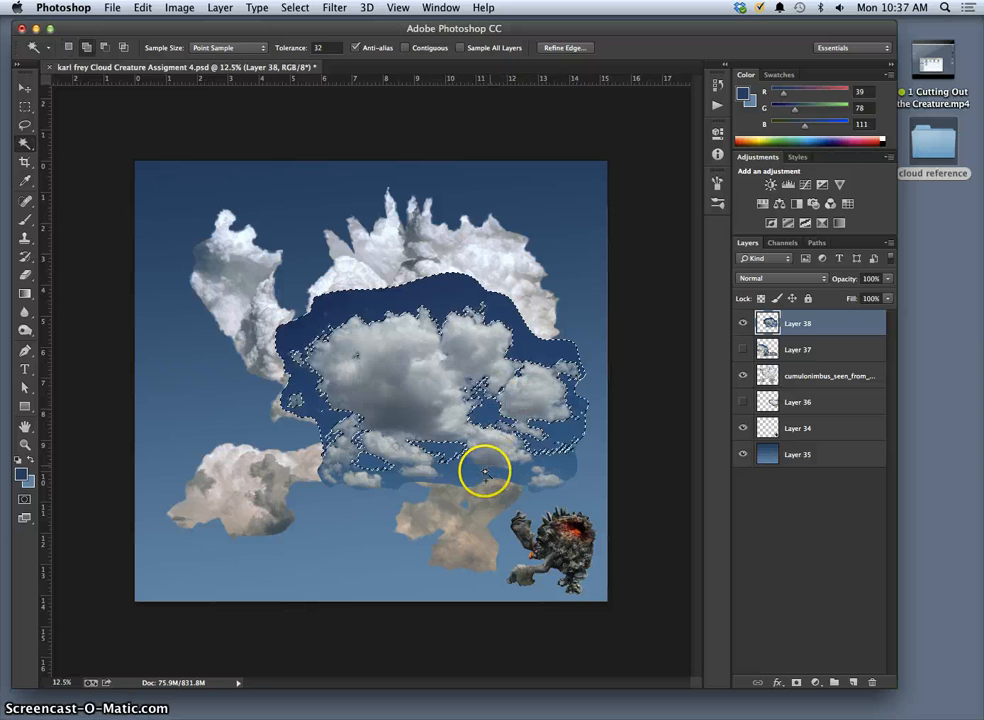
{"action": "left_click", "coordinate": [474, 476]}
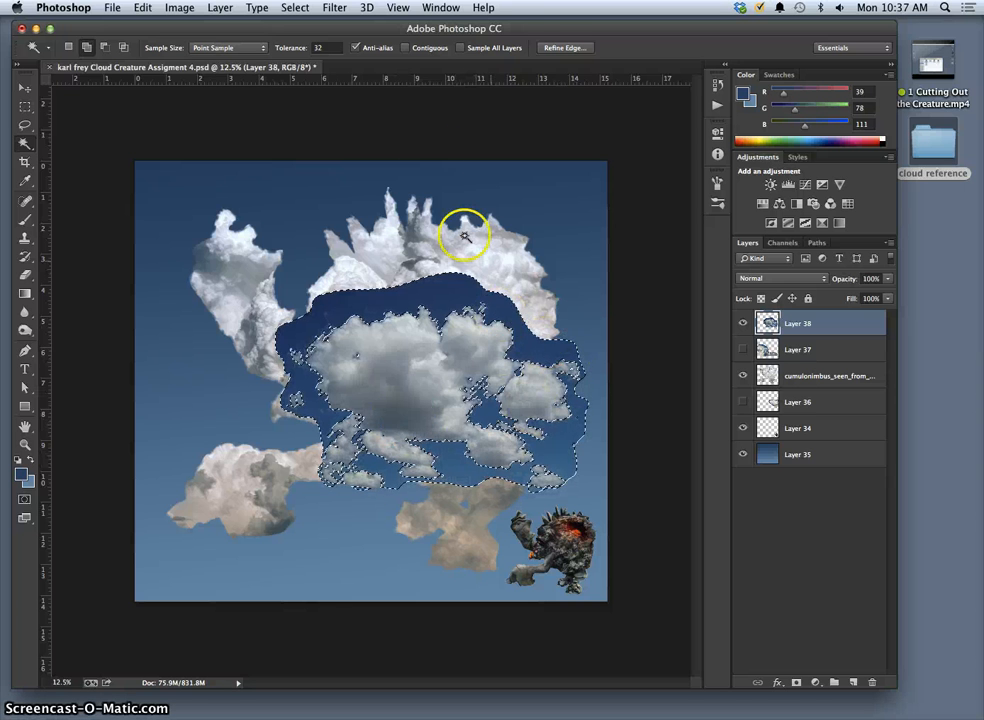
Step: Refine the sky selection with 42.5 px radius, 7.6 px feather and +36% edge shift, delete the selected sky and deselect
{"action": "left_click", "coordinate": [565, 47]}
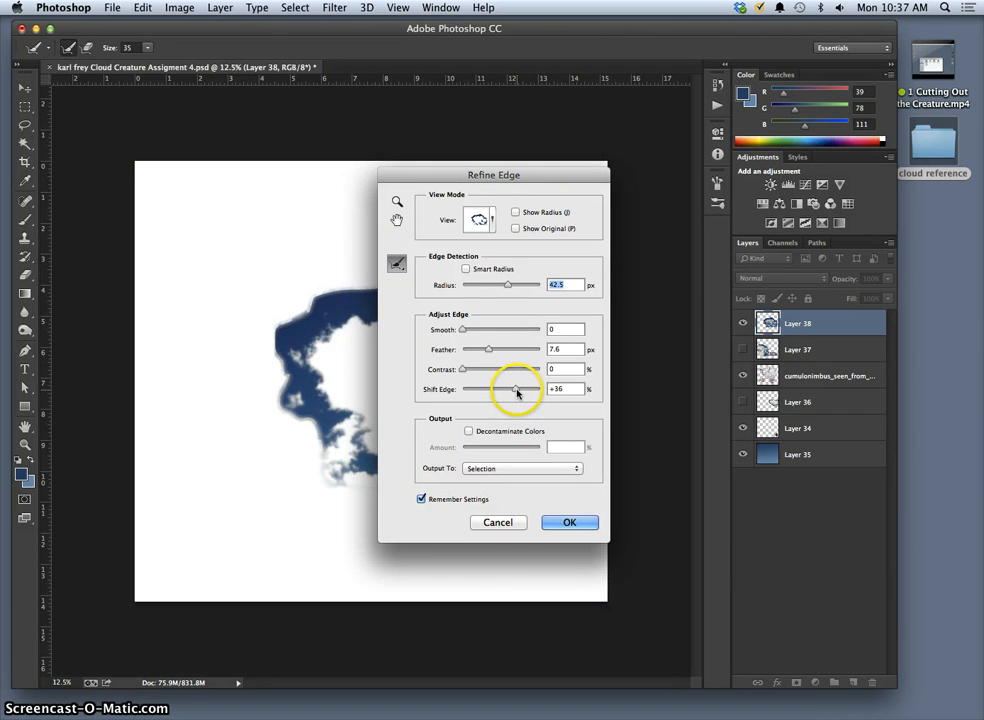
{"action": "left_click", "coordinate": [569, 522]}
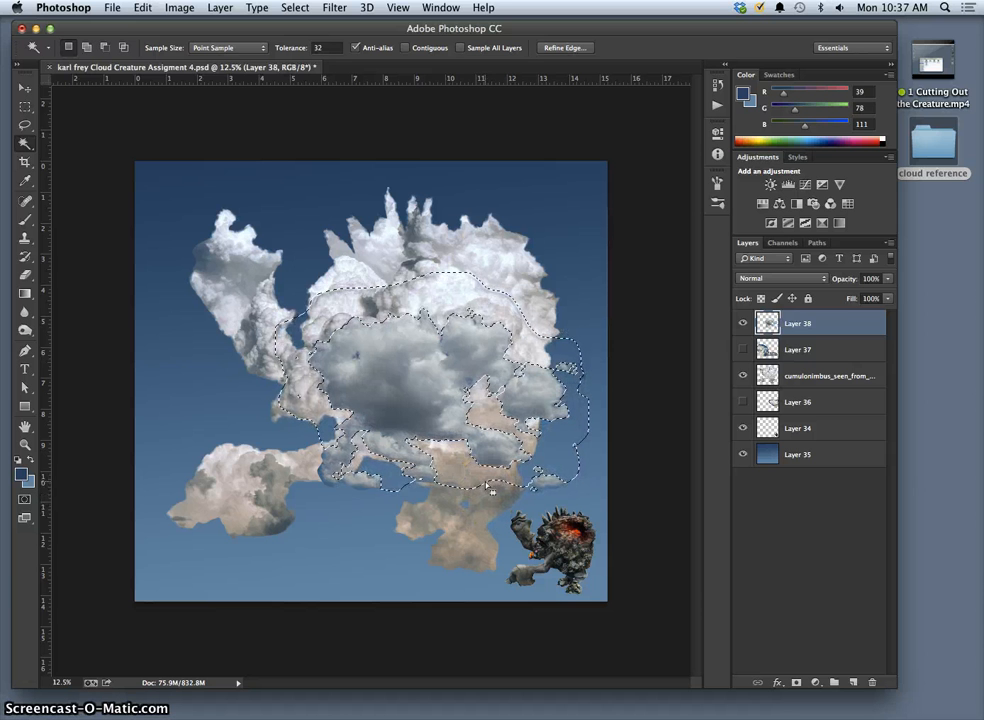
{"action": "key", "text": "super+d"}
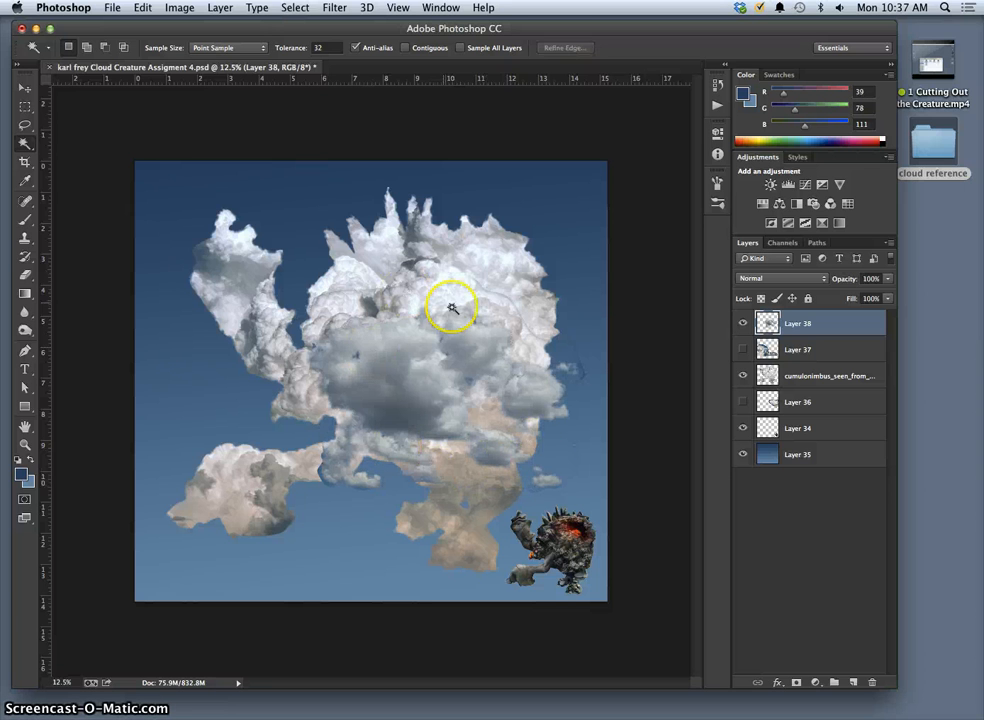
Step: Erase the leftover sky outline around Layer 38's clouds using a 379 px Eraser at 100% opacity
{"action": "left_click", "coordinate": [25, 274]}
{"action": "left_click", "coordinate": [378, 284]}
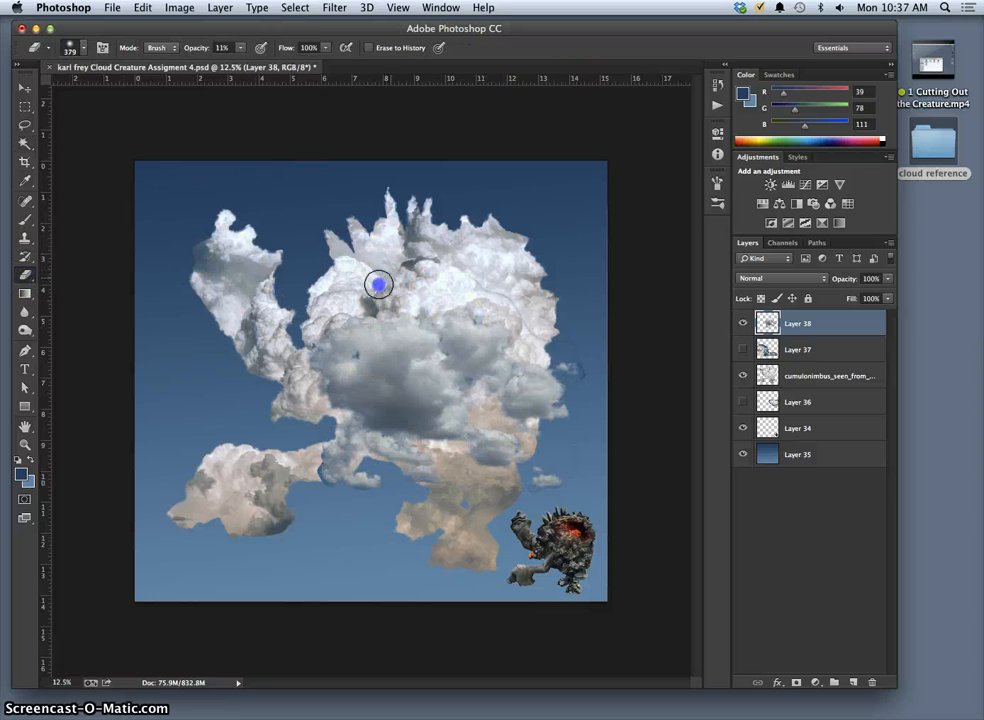
{"action": "left_click", "coordinate": [240, 47]}
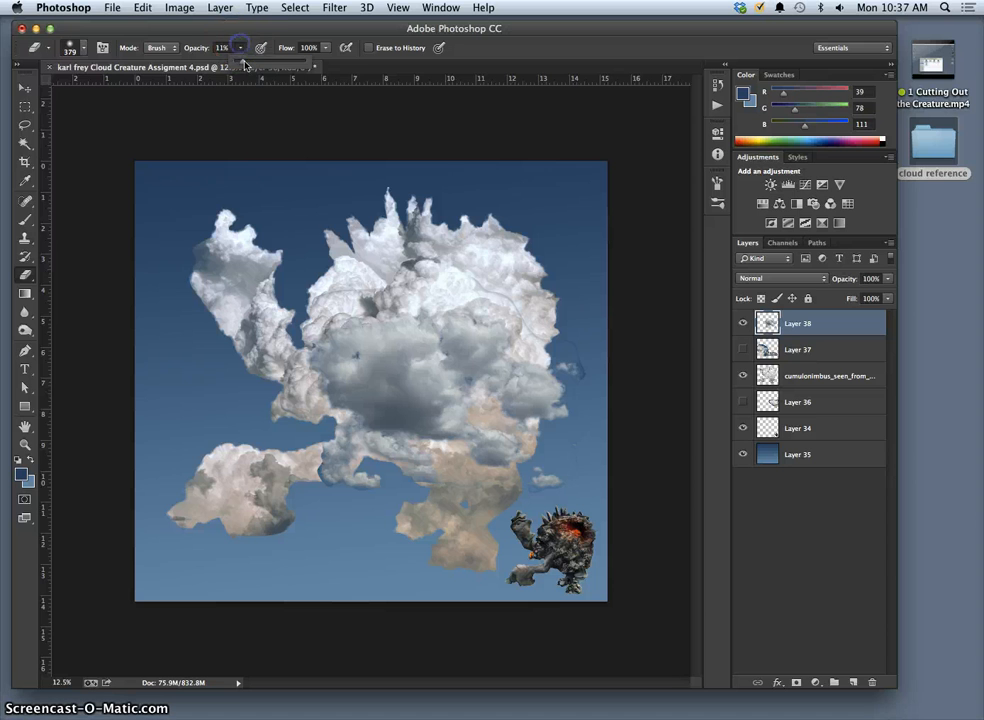
{"action": "left_click", "coordinate": [84, 47]}
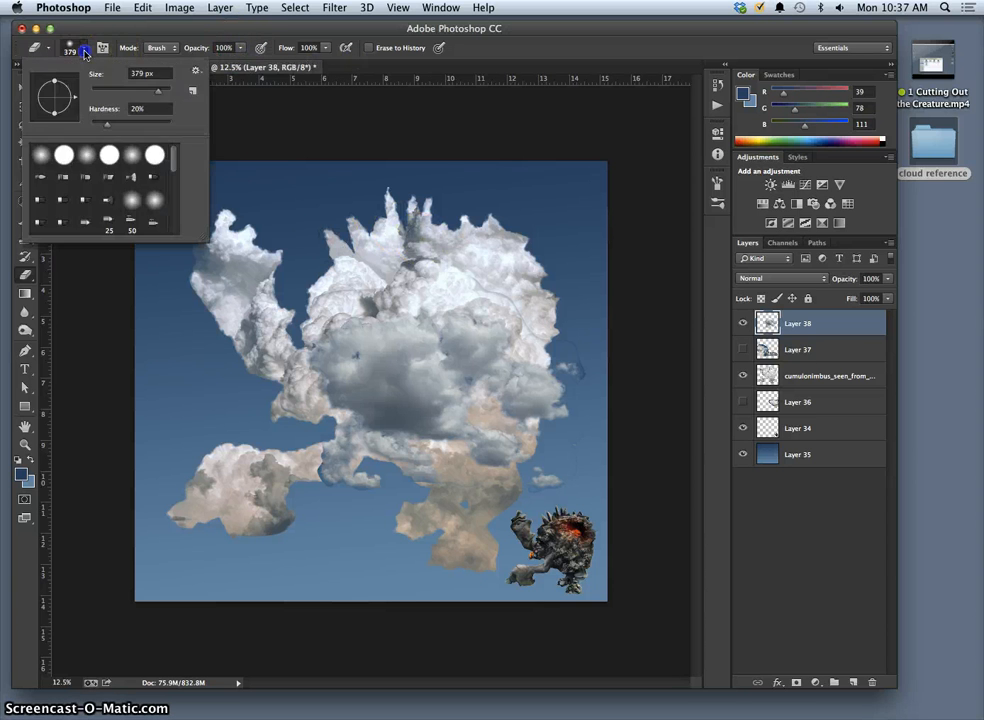
{"action": "left_click", "coordinate": [85, 50]}
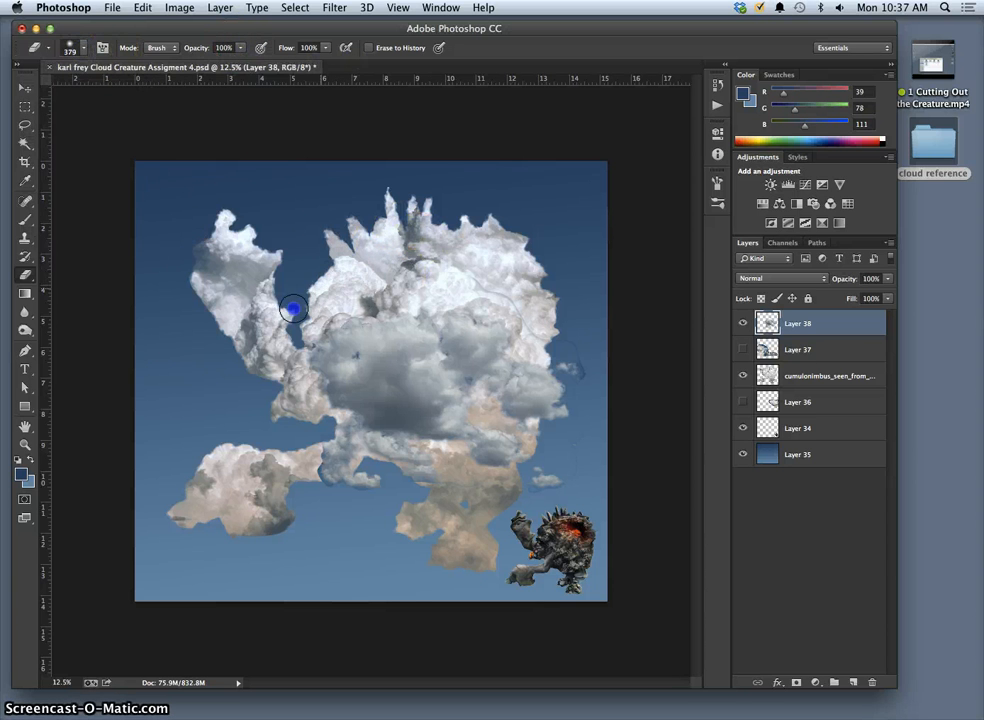
{"action": "mouse_move", "coordinate": [290, 392]}
{"action": "left_mouse_down"}
{"action": "mouse_move", "coordinate": [310, 436]}
{"action": "mouse_move", "coordinate": [283, 413]}
{"action": "left_mouse_up"}
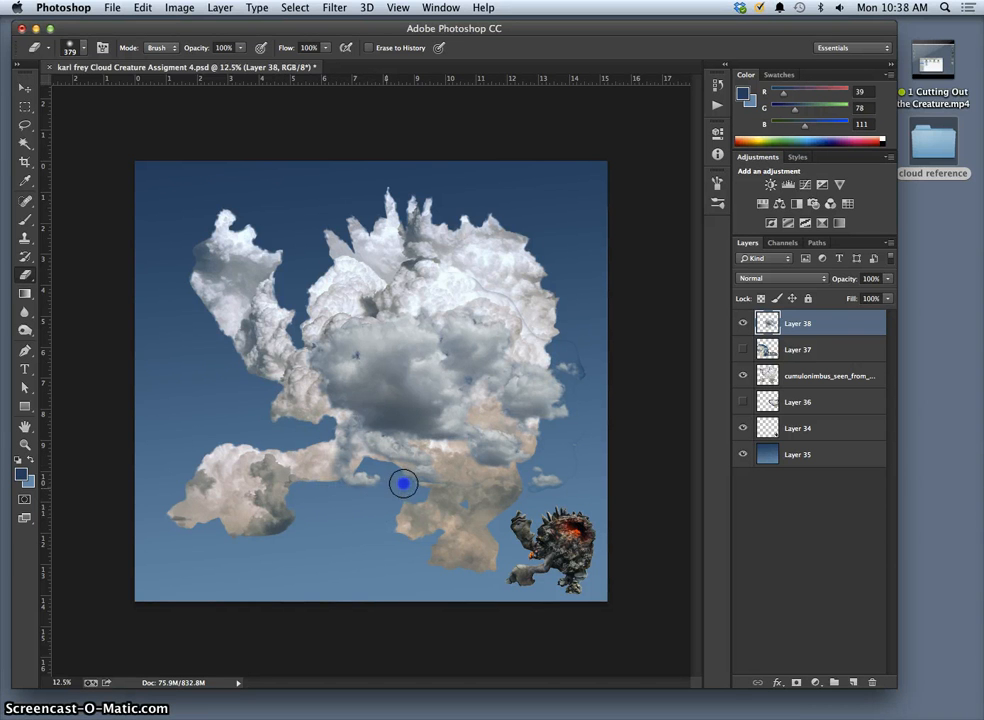
{"action": "left_click_drag", "start_coordinate": [466, 489], "coordinate": [468, 508]}
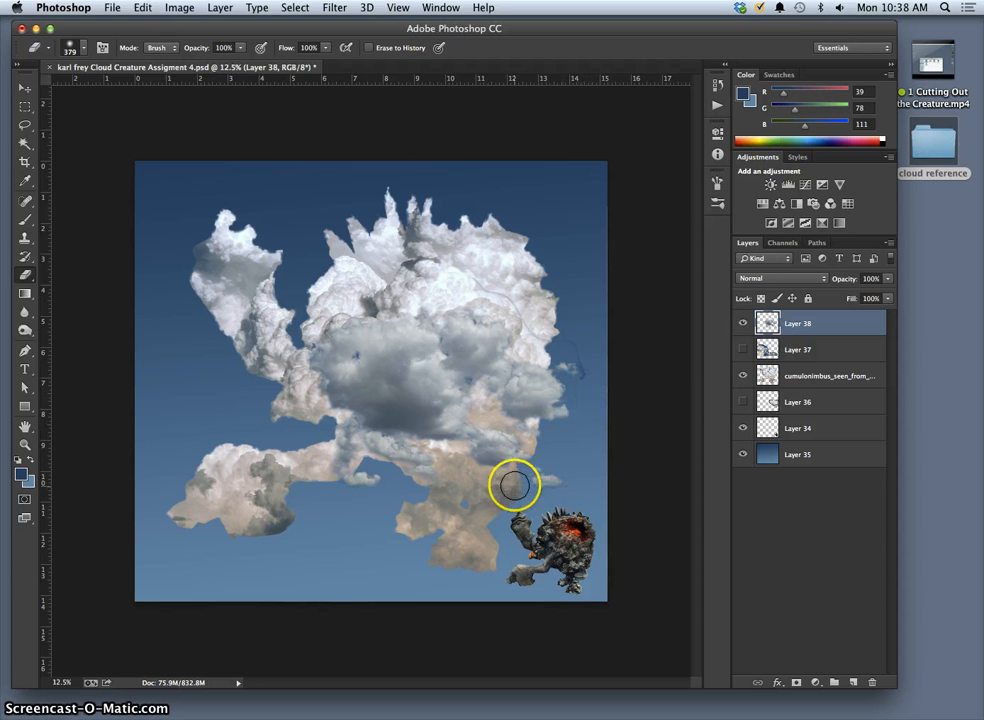
{"action": "left_click_drag", "start_coordinate": [507, 476], "coordinate": [508, 488]}
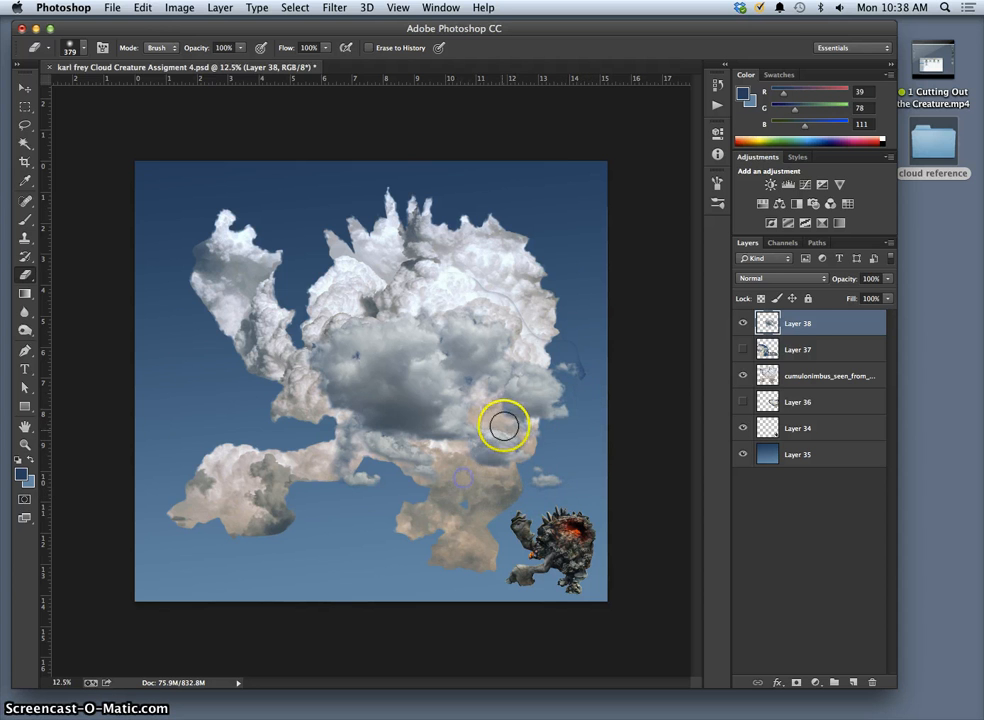
{"action": "left_click_drag", "start_coordinate": [516, 431], "coordinate": [471, 386]}
{"action": "left_click_drag", "start_coordinate": [487, 286], "coordinate": [441, 270]}
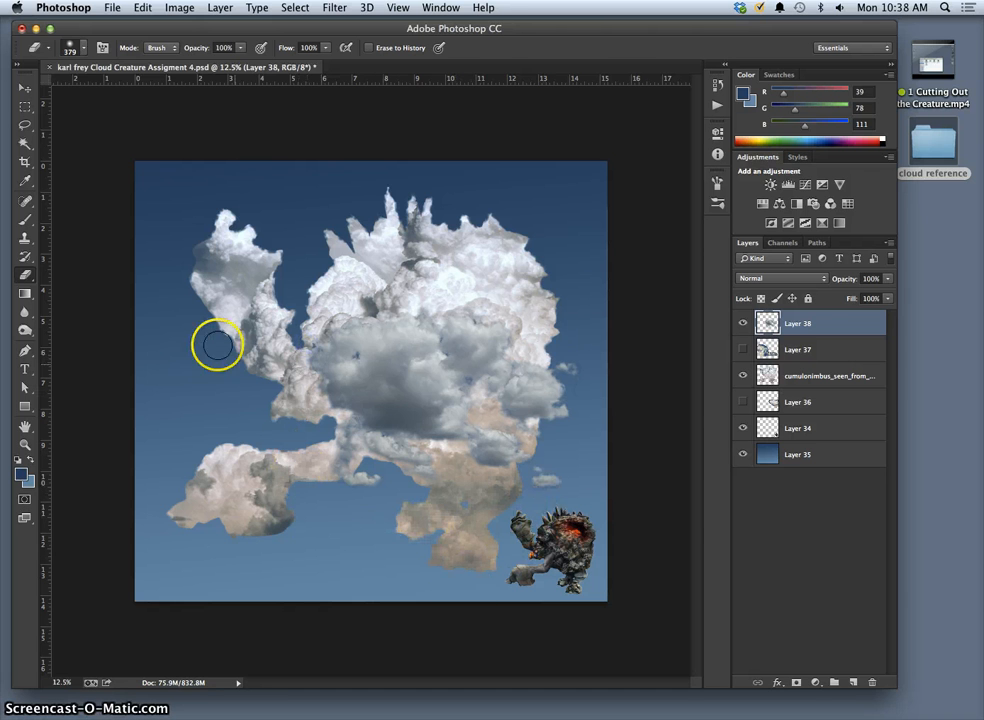
Step: Move Layer 38's clouds down and slightly right over the creature's lower body
{"action": "left_click", "coordinate": [24, 89]}
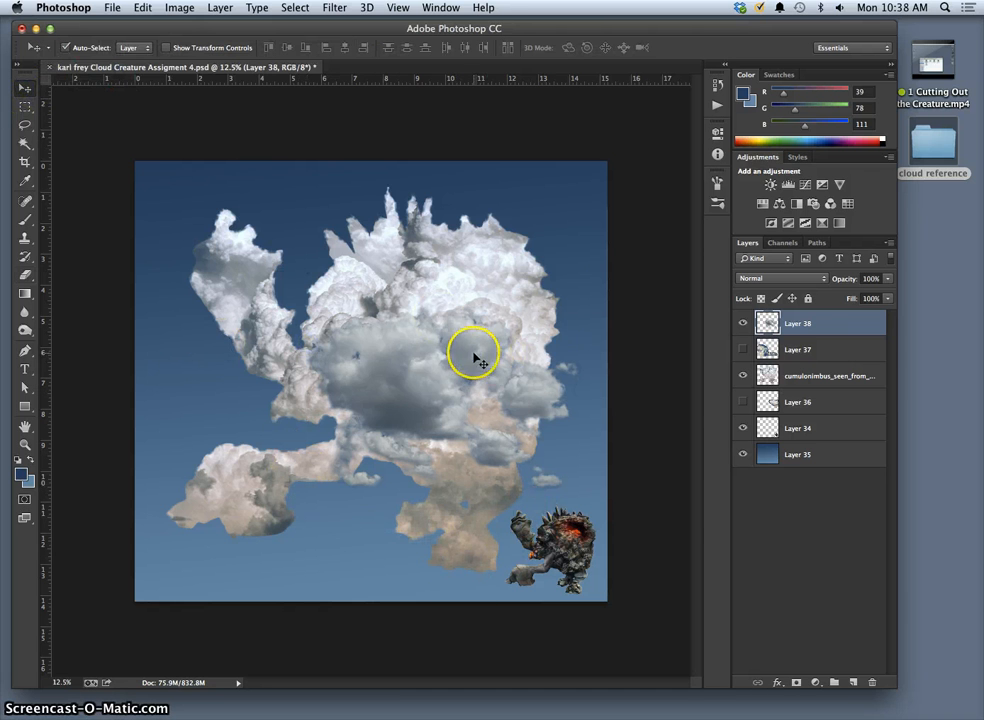
{"action": "left_click_drag", "start_coordinate": [477, 358], "coordinate": [493, 401]}
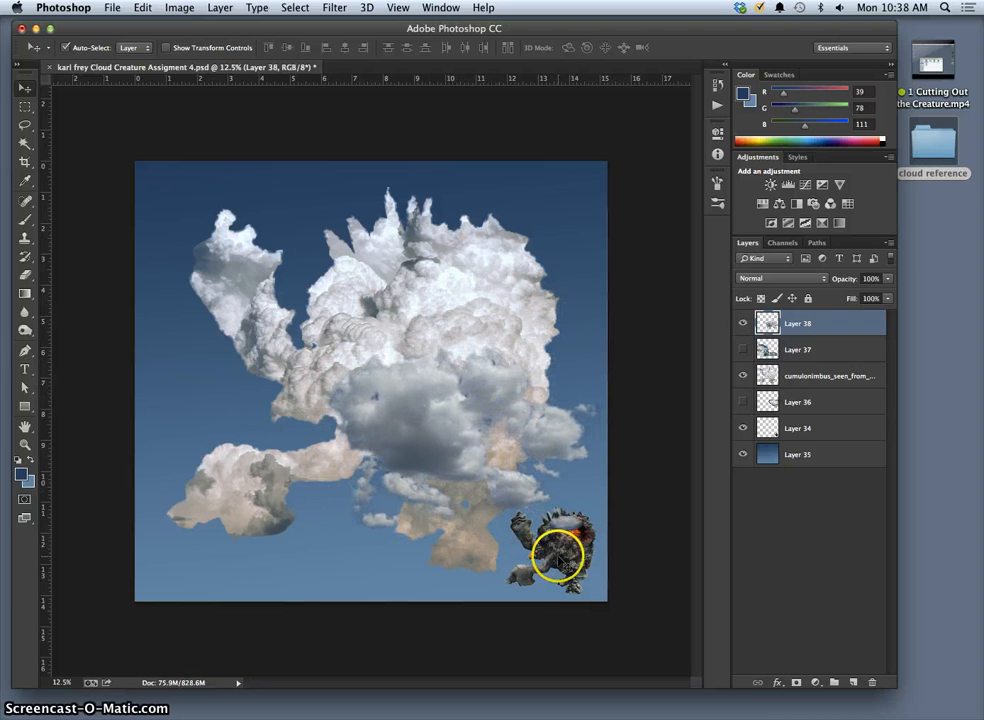
Step: Rotate Layer 38's clouds 4.88° and position them over the creature's lower body
{"action": "left_click_drag", "start_coordinate": [457, 463], "coordinate": [408, 412]}
{"action": "key", "text": "super+t"}
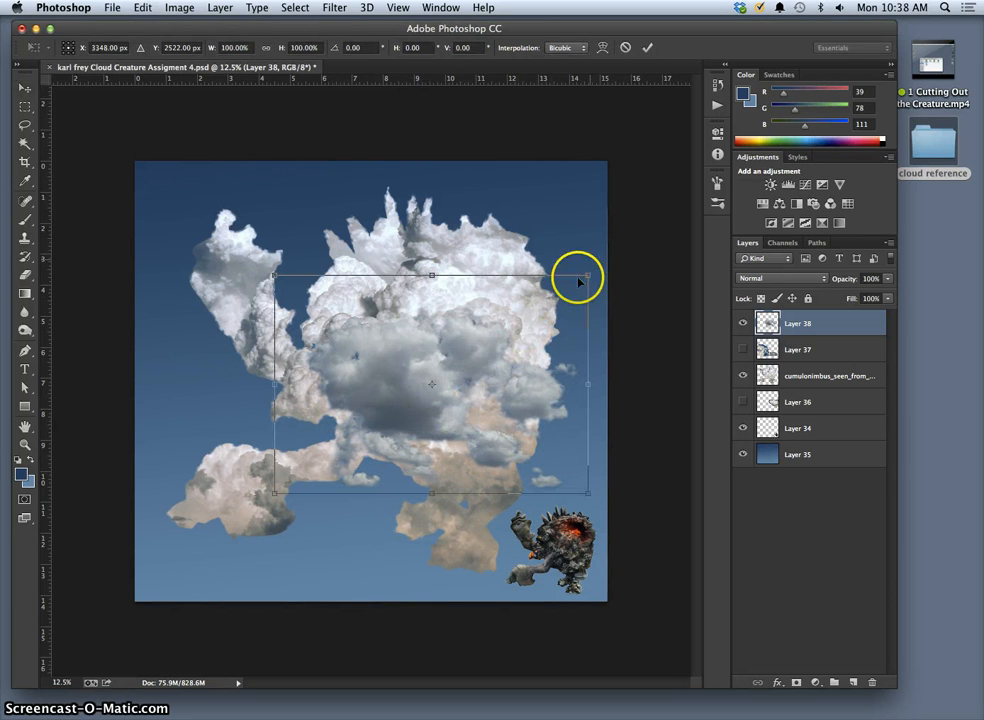
{"action": "left_click_drag", "start_coordinate": [593, 249], "coordinate": [507, 334]}
{"action": "left_click_drag", "start_coordinate": [402, 373], "coordinate": [424, 446]}
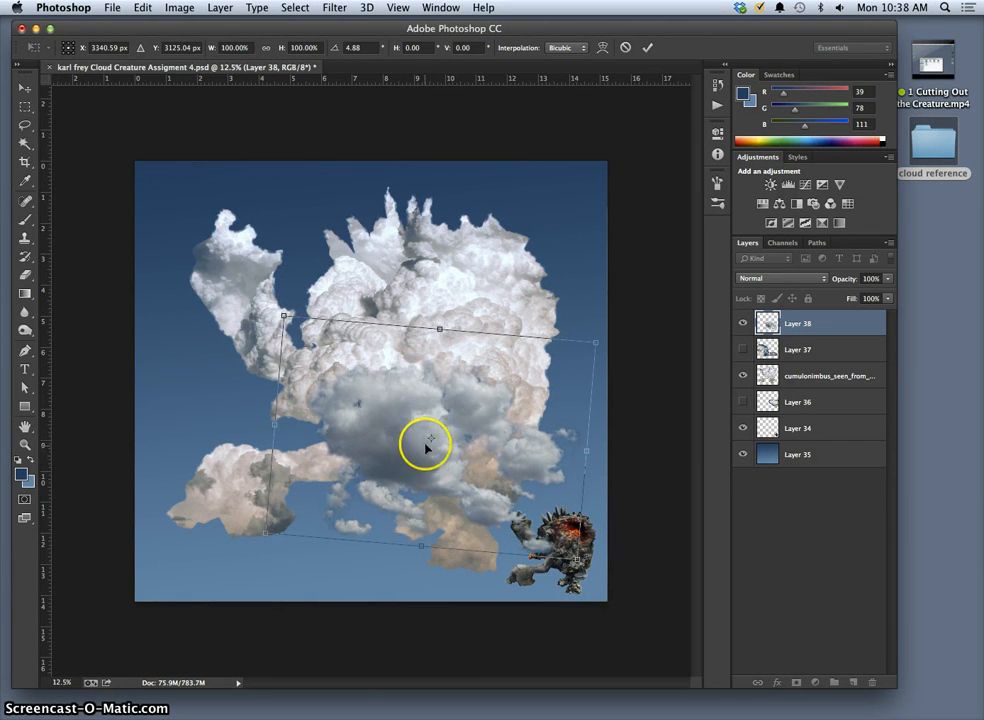
{"action": "key", "text": "Return"}
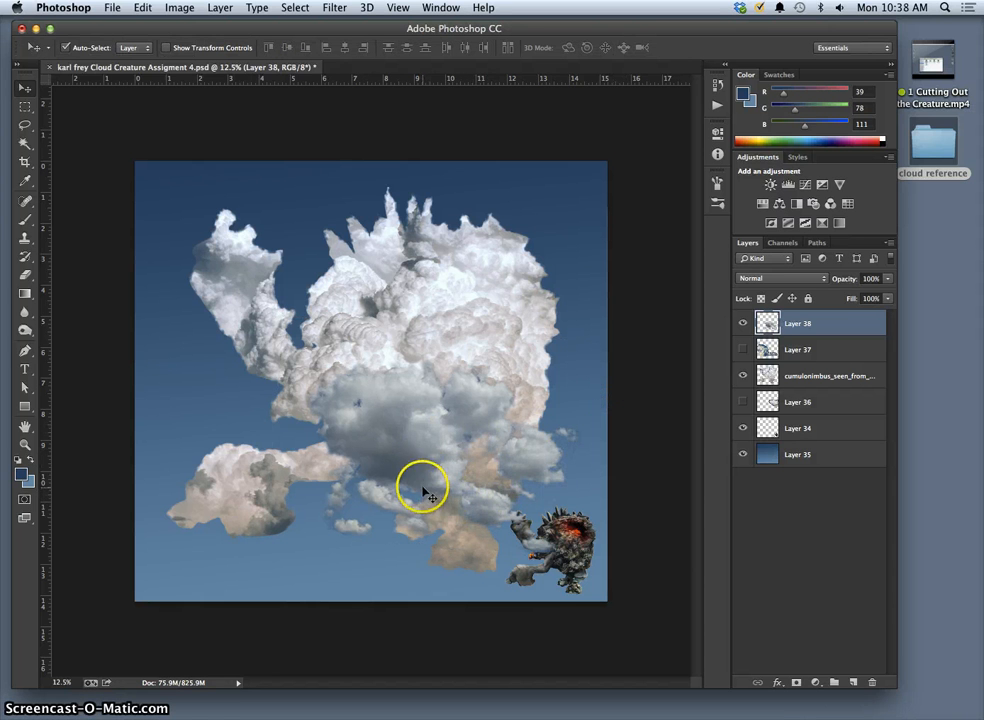
Step: Set the Eraser to 28% opacity and soften the upper right edges of Layer 38's clouds
{"action": "left_click", "coordinate": [25, 274]}
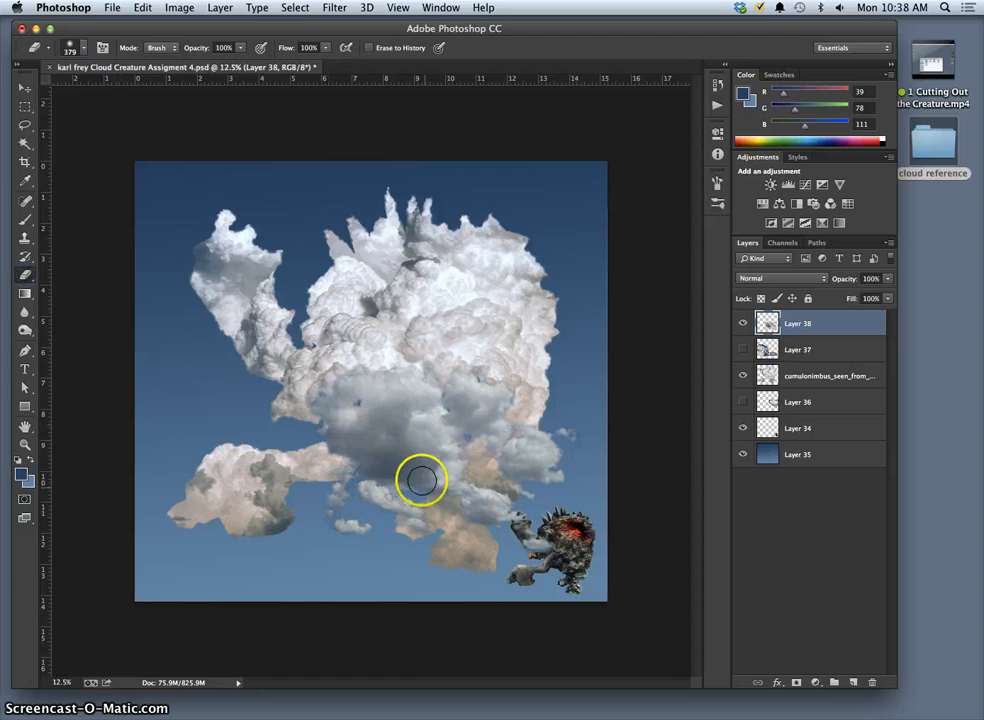
{"action": "mouse_move", "coordinate": [475, 467]}
{"action": "left_mouse_down"}
{"action": "mouse_move", "coordinate": [527, 479]}
{"action": "mouse_move", "coordinate": [527, 493]}
{"action": "mouse_move", "coordinate": [503, 455]}
{"action": "left_mouse_up"}
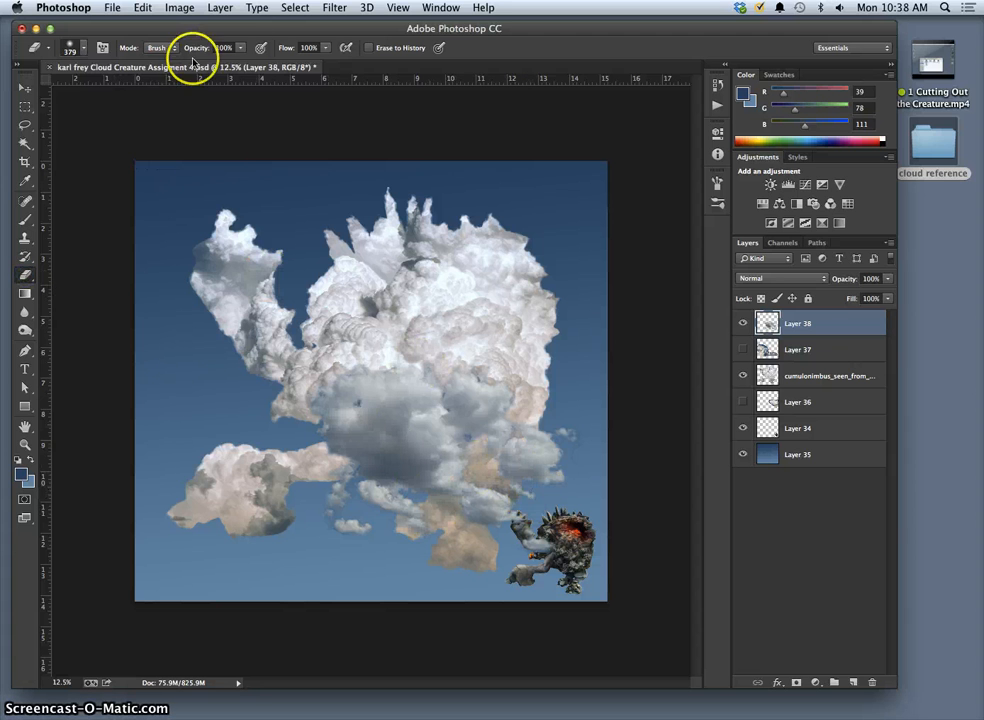
{"action": "left_click", "coordinate": [242, 47]}
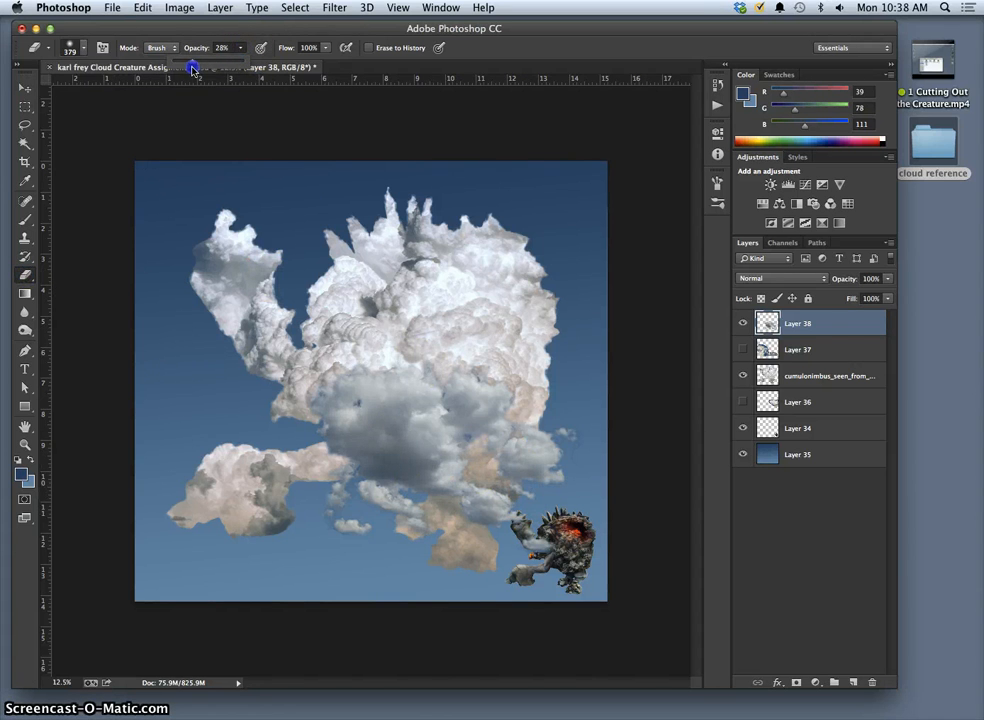
{"action": "mouse_move", "coordinate": [582, 428]}
{"action": "left_mouse_down"}
{"action": "mouse_move", "coordinate": [576, 460]}
{"action": "mouse_move", "coordinate": [532, 422]}
{"action": "left_mouse_up"}
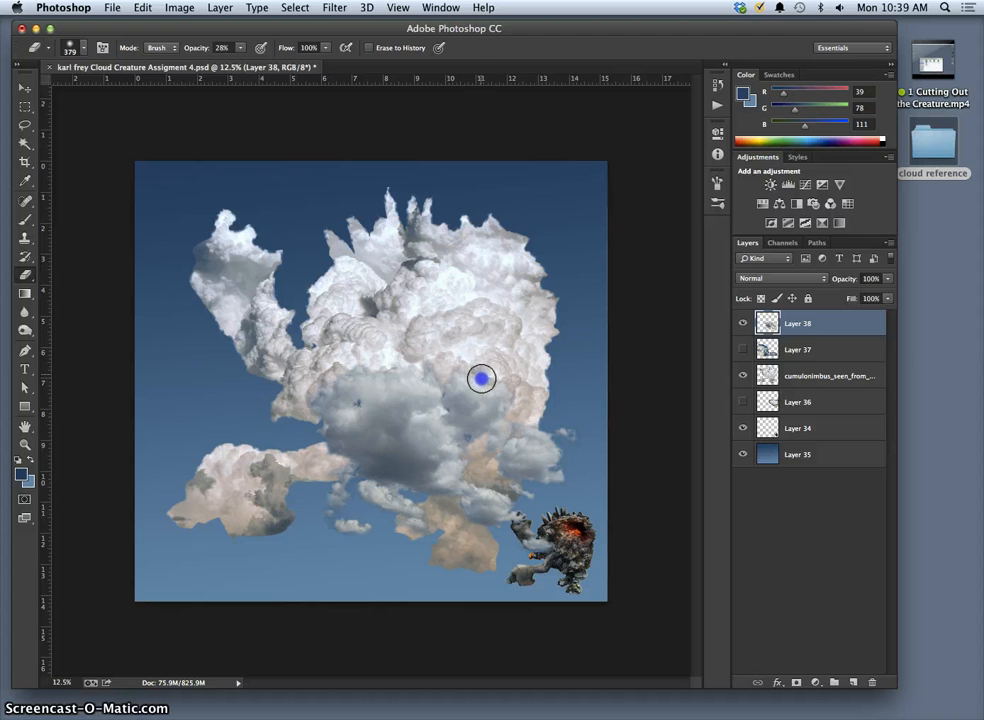
{"action": "mouse_move", "coordinate": [439, 406]}
{"action": "left_mouse_down"}
{"action": "mouse_move", "coordinate": [443, 390]}
{"action": "mouse_move", "coordinate": [447, 424]}
{"action": "left_mouse_up"}
Step: Fade the left edge of Layer 38's clouds into the creature's body and arm joint with the 28% Eraser
{"action": "left_click_drag", "start_coordinate": [325, 404], "coordinate": [323, 393]}
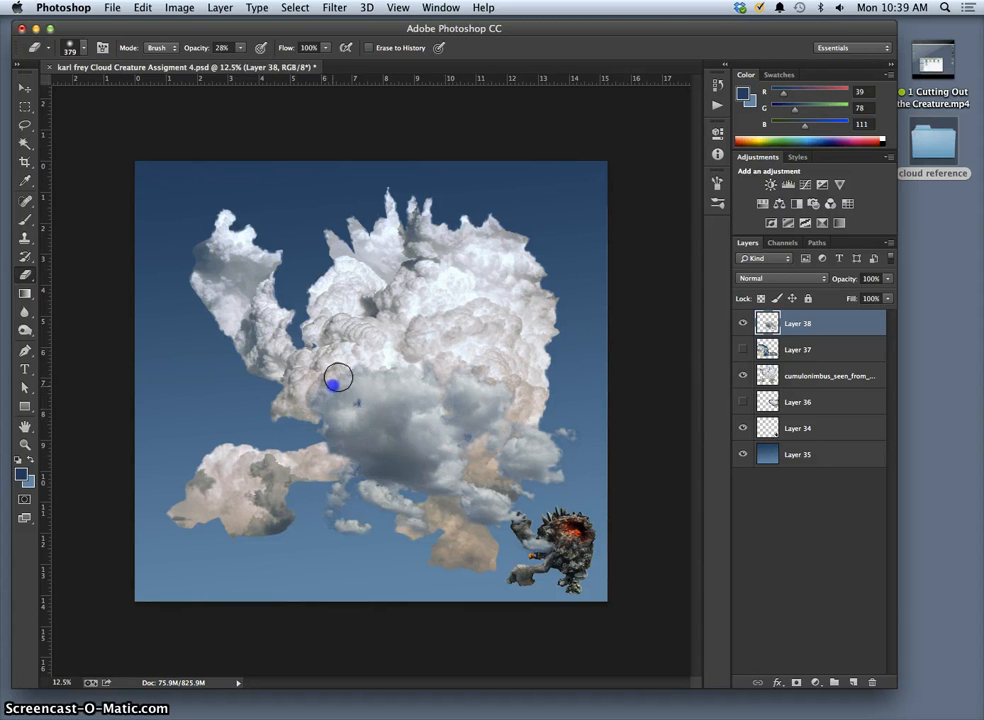
{"action": "left_click", "coordinate": [349, 373]}
{"action": "left_click", "coordinate": [358, 401]}
{"action": "left_click", "coordinate": [340, 476]}
{"action": "left_click", "coordinate": [328, 422]}
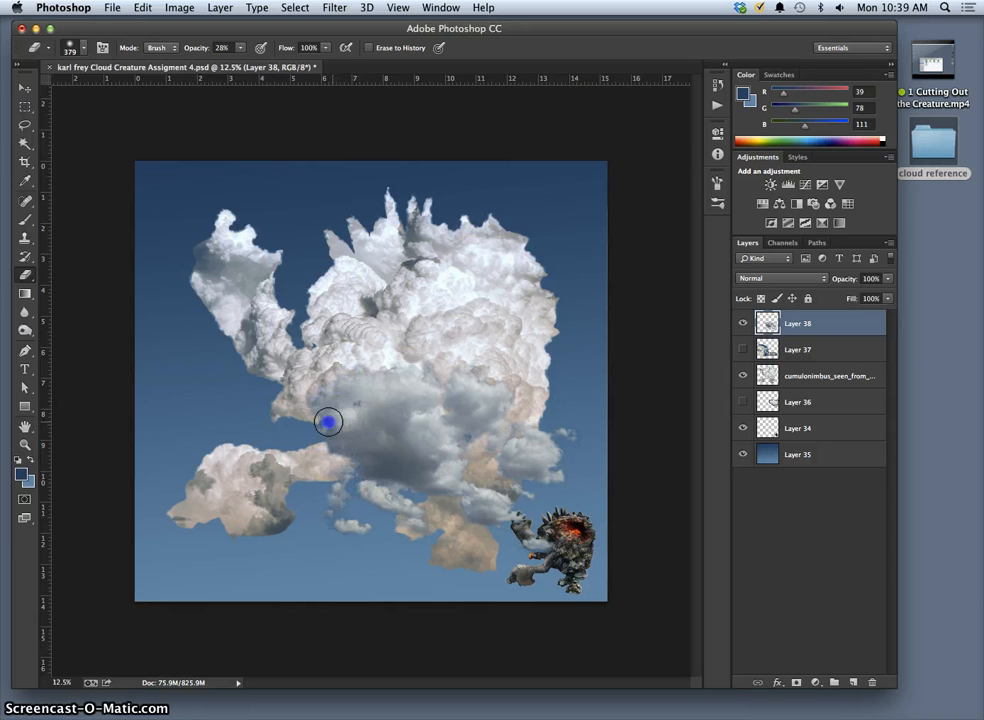
{"action": "left_click", "coordinate": [312, 422]}
{"action": "left_click", "coordinate": [347, 476]}
{"action": "left_click", "coordinate": [333, 454]}
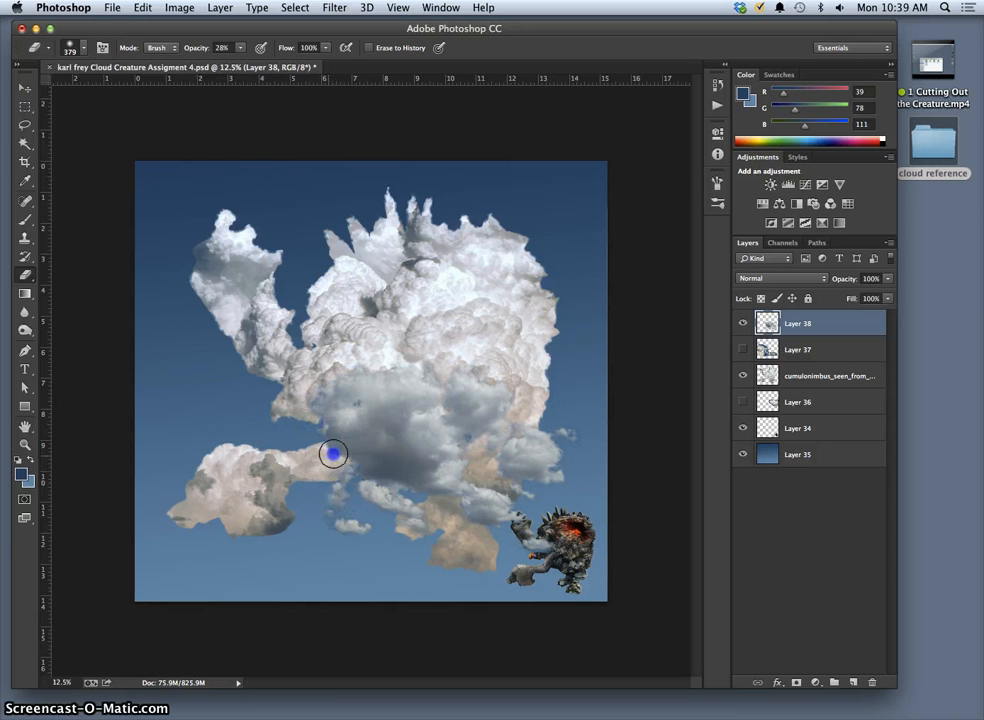
{"action": "mouse_move", "coordinate": [353, 464]}
{"action": "left_mouse_down"}
{"action": "mouse_move", "coordinate": [349, 437]}
{"action": "mouse_move", "coordinate": [358, 472]}
{"action": "mouse_move", "coordinate": [366, 463]}
{"action": "left_mouse_up"}
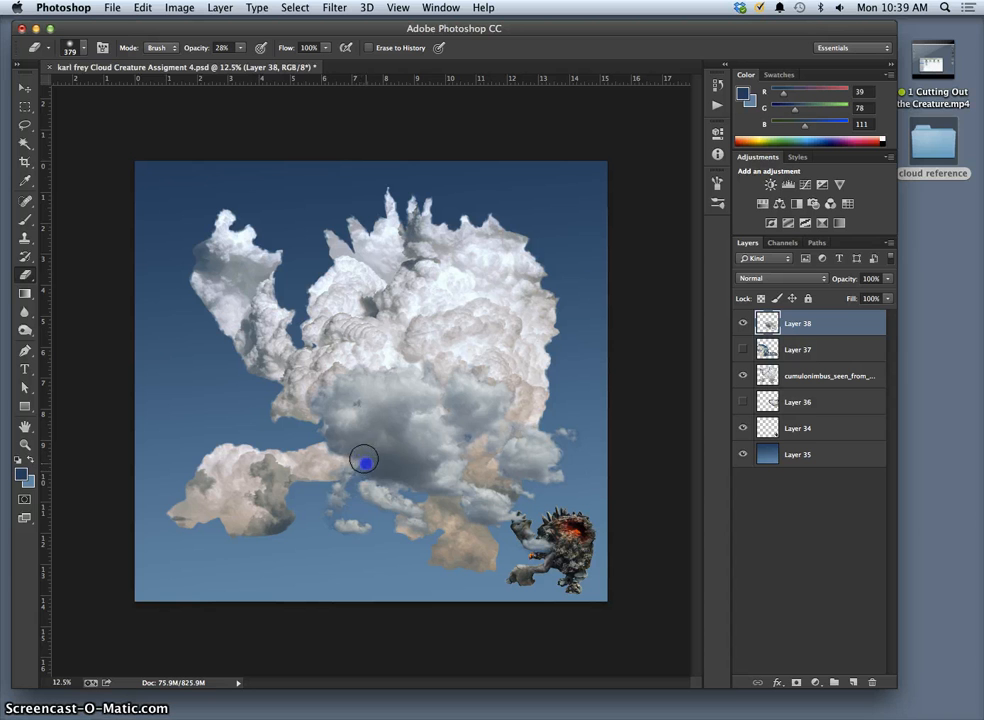
{"action": "left_click", "coordinate": [361, 472]}
{"action": "left_click", "coordinate": [365, 498]}
{"action": "left_click", "coordinate": [366, 478]}
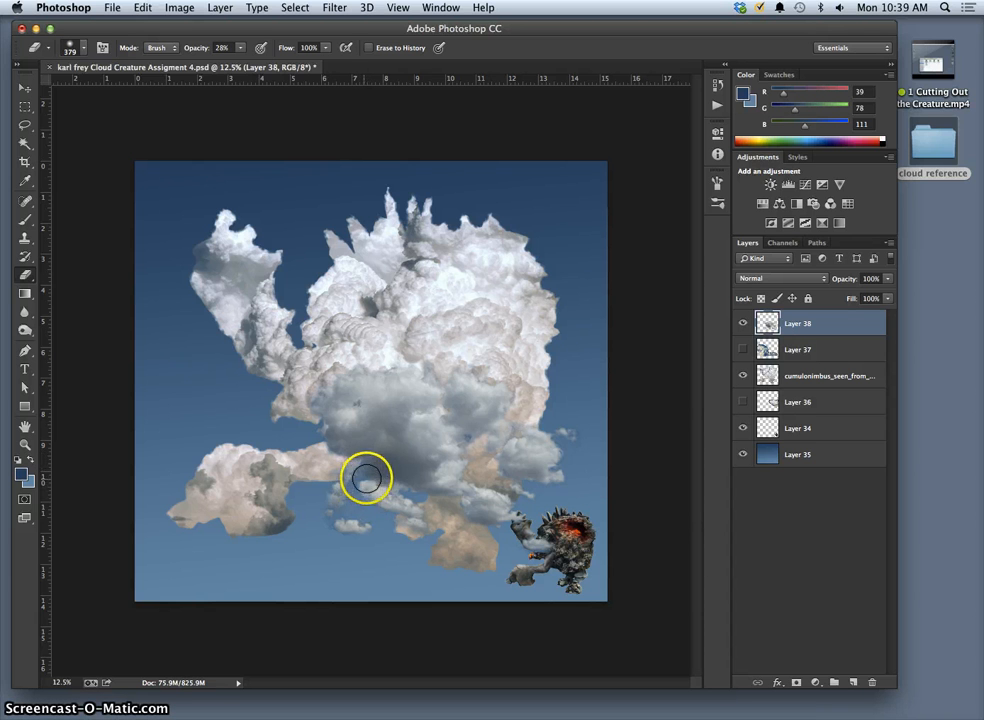
{"action": "left_click", "coordinate": [370, 482]}
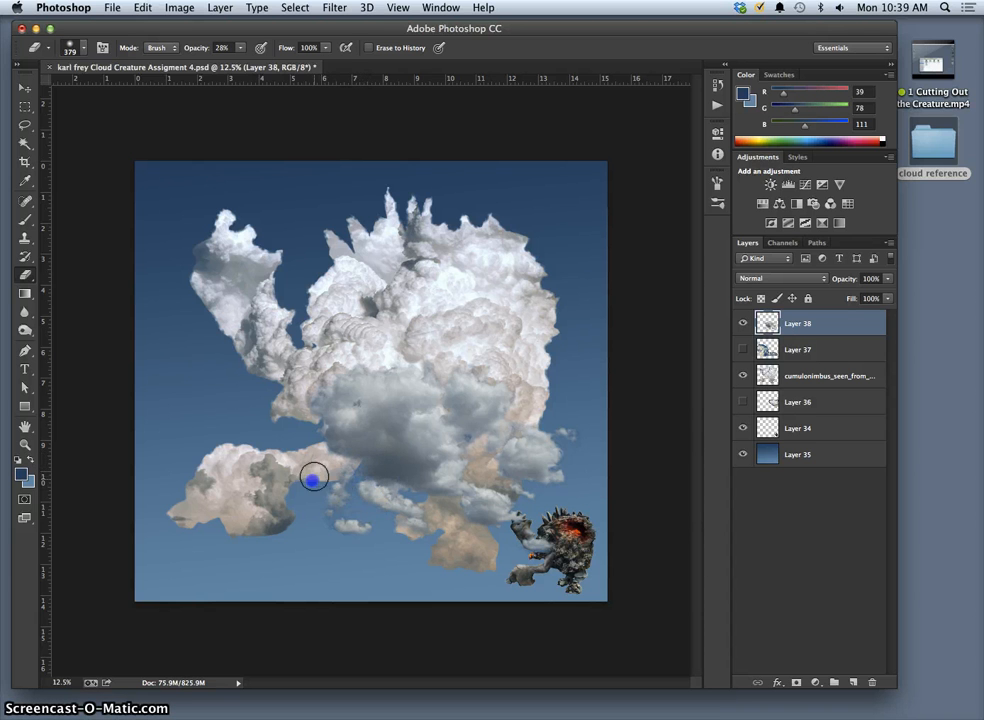
Step: Soften the underside of Layer 38's clouds above the leg, plus their upper left edge, with the 28% Eraser
{"action": "left_click", "coordinate": [419, 487]}
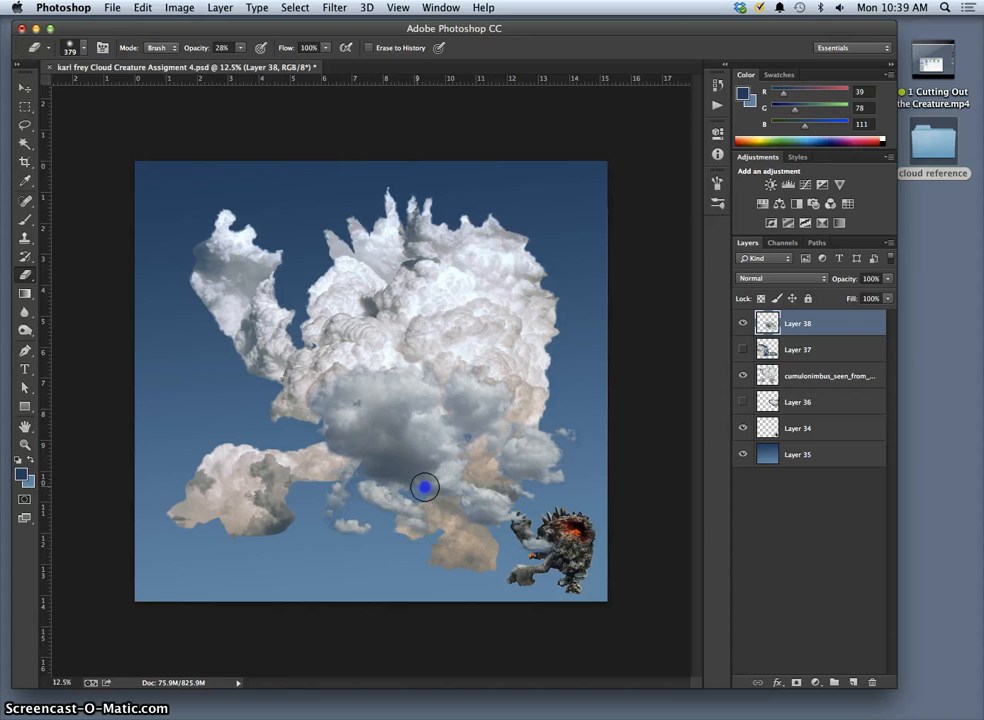
{"action": "mouse_move", "coordinate": [406, 484]}
{"action": "left_mouse_down"}
{"action": "mouse_move", "coordinate": [473, 519]}
{"action": "mouse_move", "coordinate": [502, 519]}
{"action": "mouse_move", "coordinate": [442, 519]}
{"action": "mouse_move", "coordinate": [575, 499]}
{"action": "mouse_move", "coordinate": [480, 502]}
{"action": "mouse_move", "coordinate": [476, 487]}
{"action": "mouse_move", "coordinate": [462, 495]}
{"action": "mouse_move", "coordinate": [492, 497]}
{"action": "left_mouse_up"}
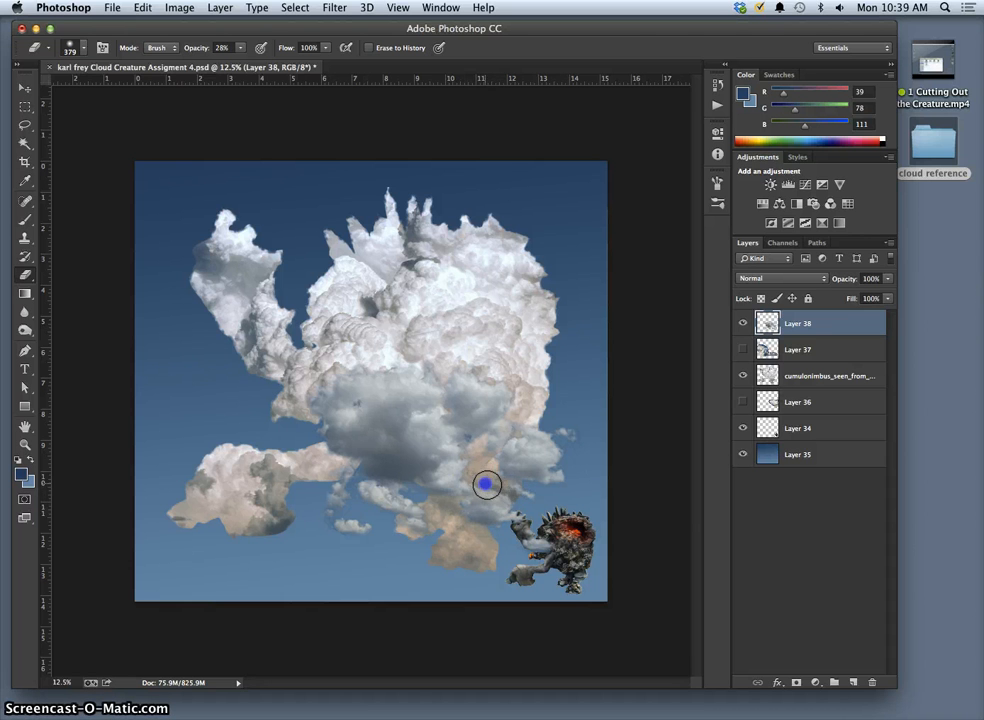
{"action": "mouse_move", "coordinate": [475, 479]}
{"action": "left_mouse_down"}
{"action": "mouse_move", "coordinate": [461, 505]}
{"action": "mouse_move", "coordinate": [469, 526]}
{"action": "left_mouse_up"}
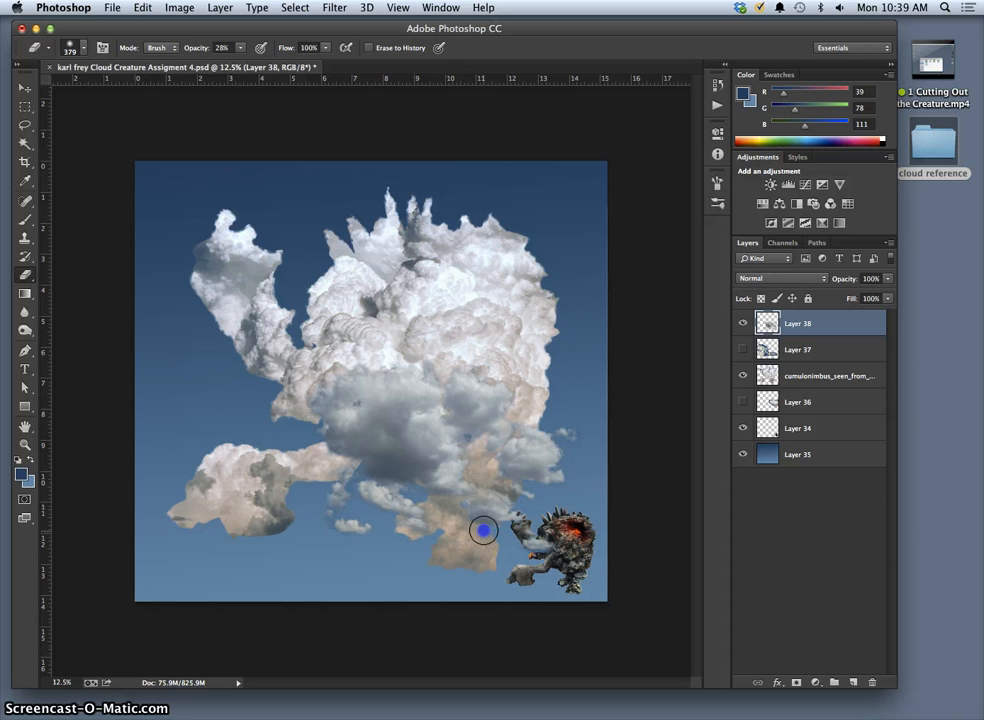
{"action": "left_click_drag", "start_coordinate": [507, 479], "coordinate": [524, 517]}
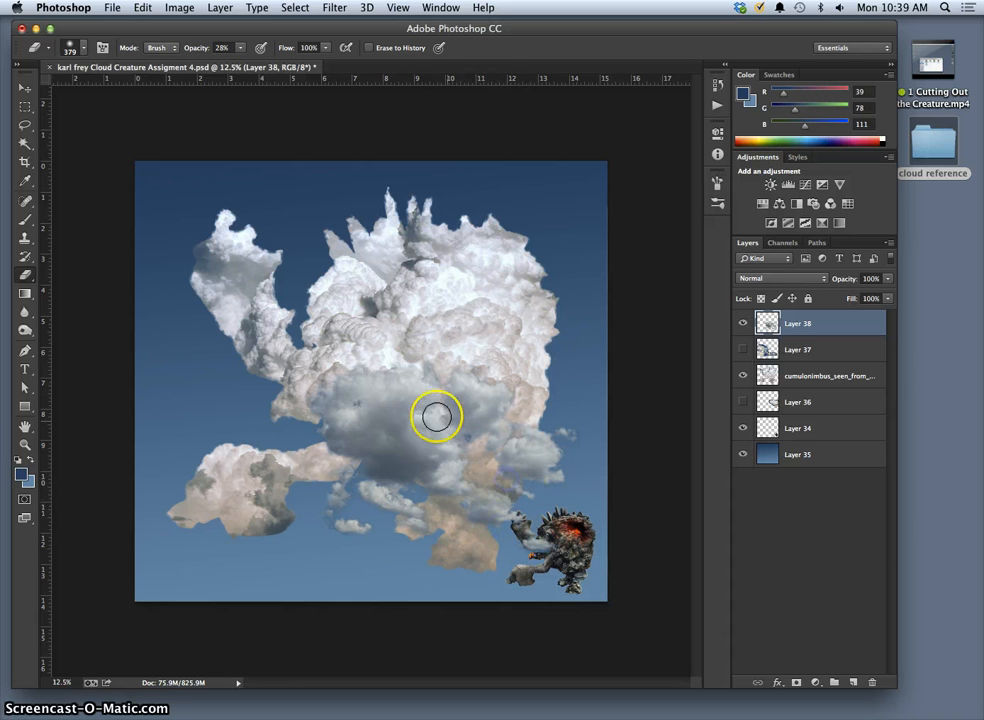
{"action": "left_click_drag", "start_coordinate": [426, 368], "coordinate": [359, 361]}
{"action": "left_click", "coordinate": [312, 420]}
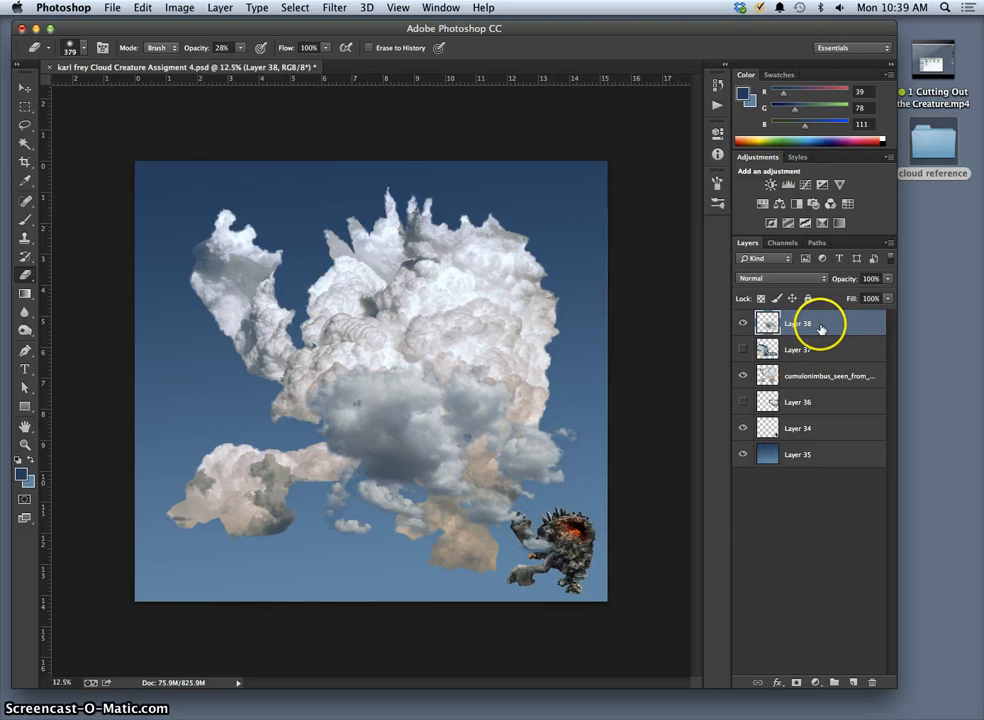
Step: Move Layer 38 beneath the cumulonimbus layer, and duplicate the cumulonimbus layer with the original hidden as a backup
{"action": "left_click_drag", "start_coordinate": [820, 340], "coordinate": [836, 375]}
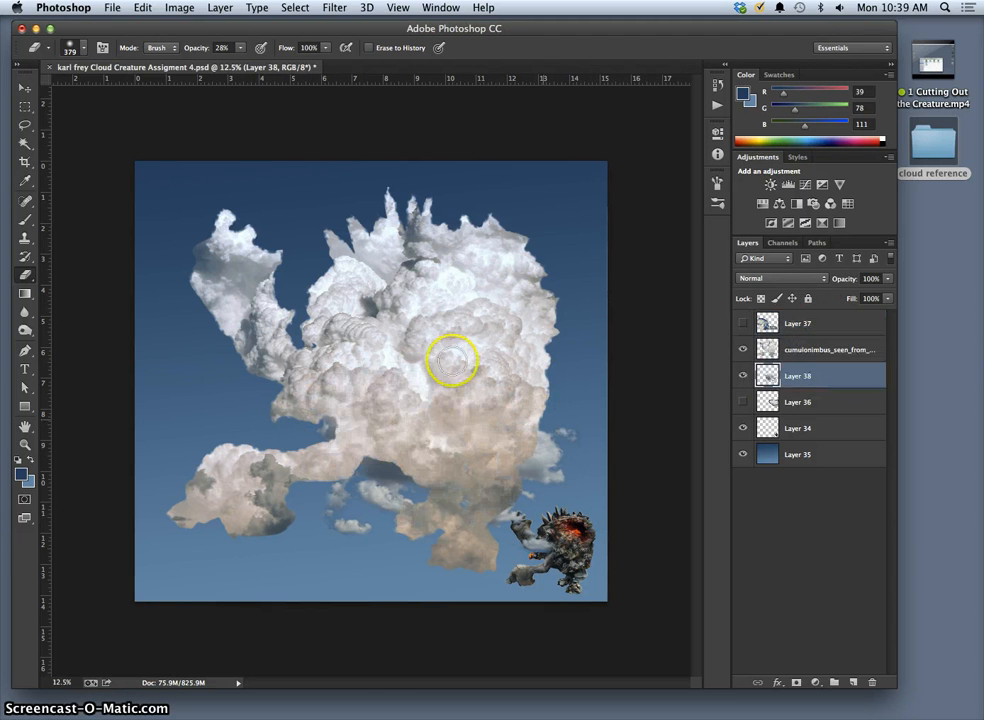
{"action": "left_click", "coordinate": [786, 353]}
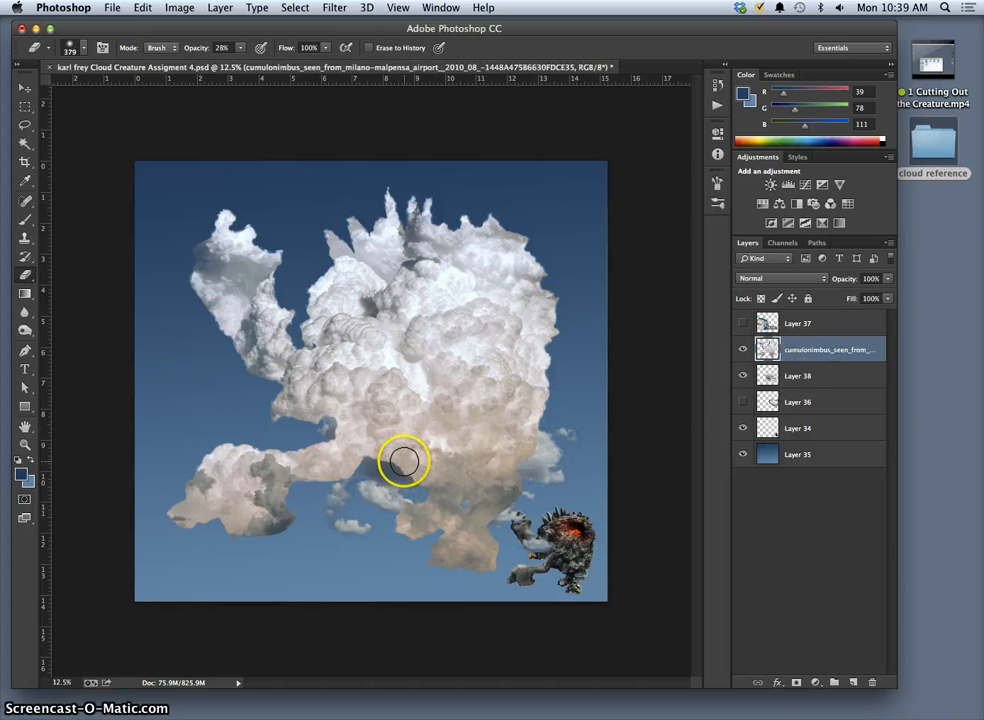
{"action": "key", "text": "super+j"}
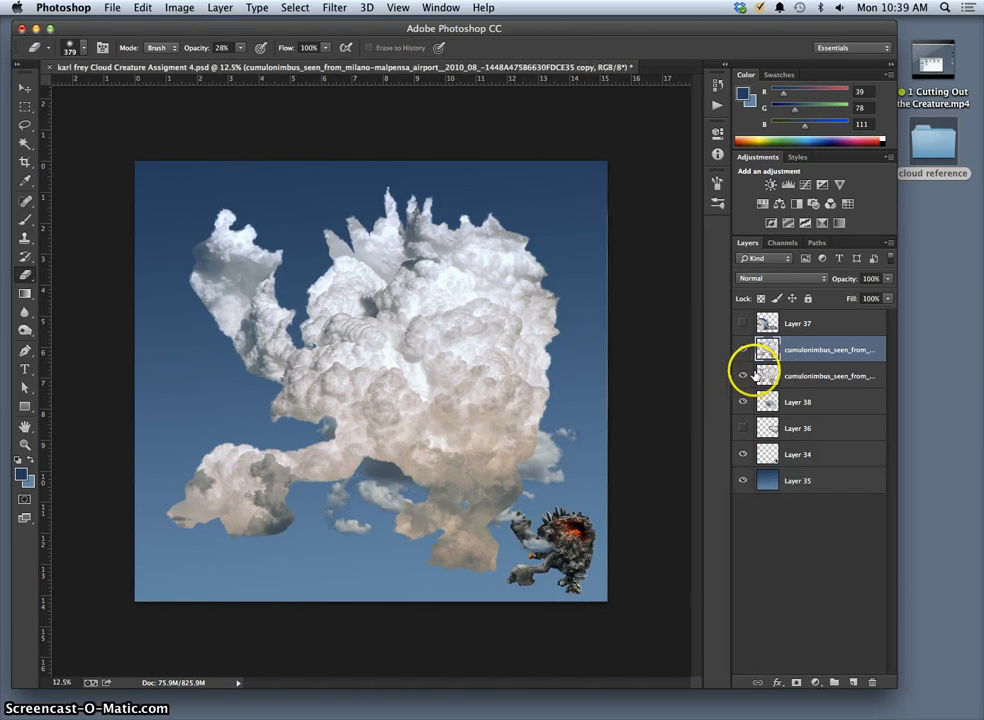
{"action": "left_click", "coordinate": [743, 376]}
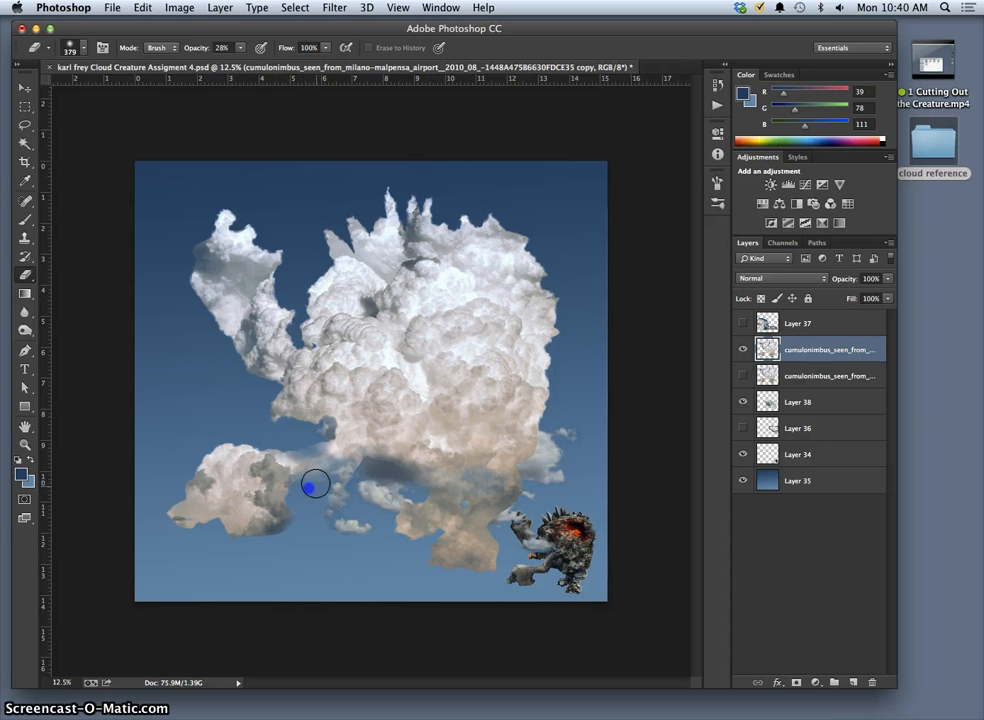
Step: Fade the creature's lower left arm near the body on the cumulonimbus copy with the 28% Eraser
{"action": "mouse_move", "coordinate": [316, 494]}
{"action": "left_mouse_down"}
{"action": "mouse_move", "coordinate": [316, 454]}
{"action": "mouse_move", "coordinate": [296, 446]}
{"action": "mouse_move", "coordinate": [331, 464]}
{"action": "mouse_move", "coordinate": [301, 447]}
{"action": "mouse_move", "coordinate": [587, 440]}
{"action": "mouse_move", "coordinate": [306, 445]}
{"action": "left_mouse_up"}
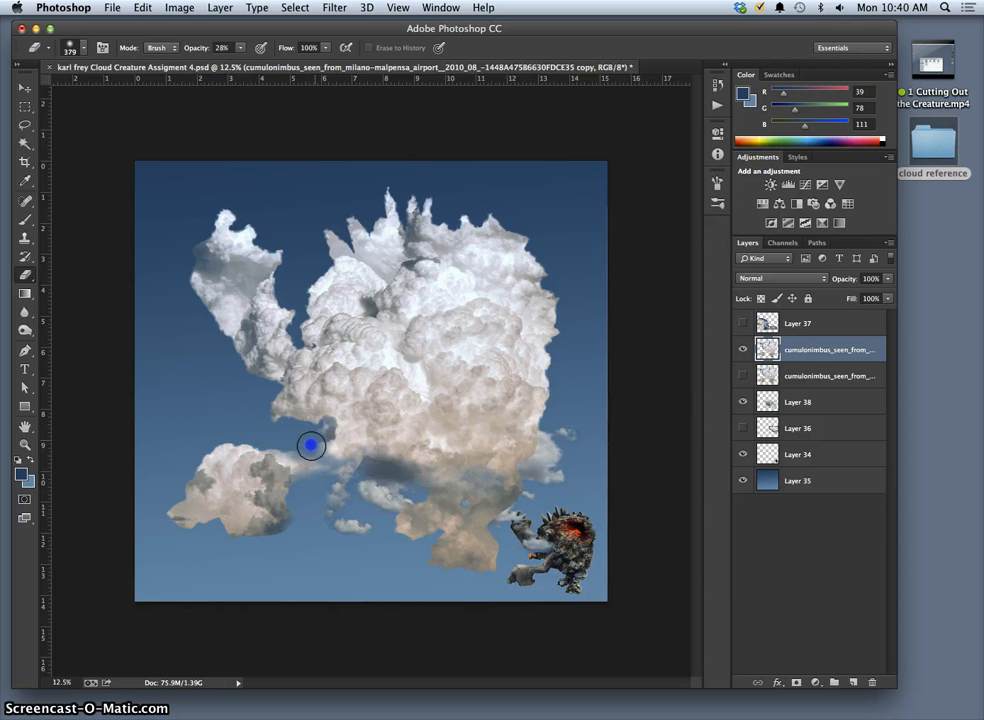
{"action": "left_click_drag", "start_coordinate": [336, 411], "coordinate": [334, 426]}
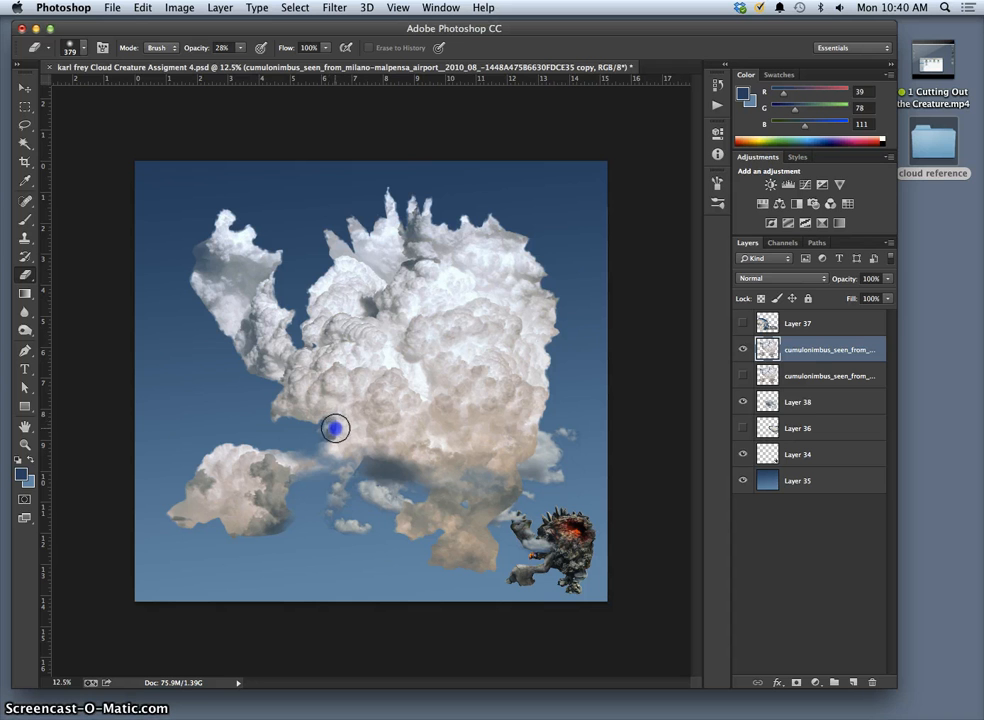
Step: Toggle Layer 38's visibility to check its clouds, and try erasing them at the body's lower right edge
{"action": "left_click", "coordinate": [790, 403]}
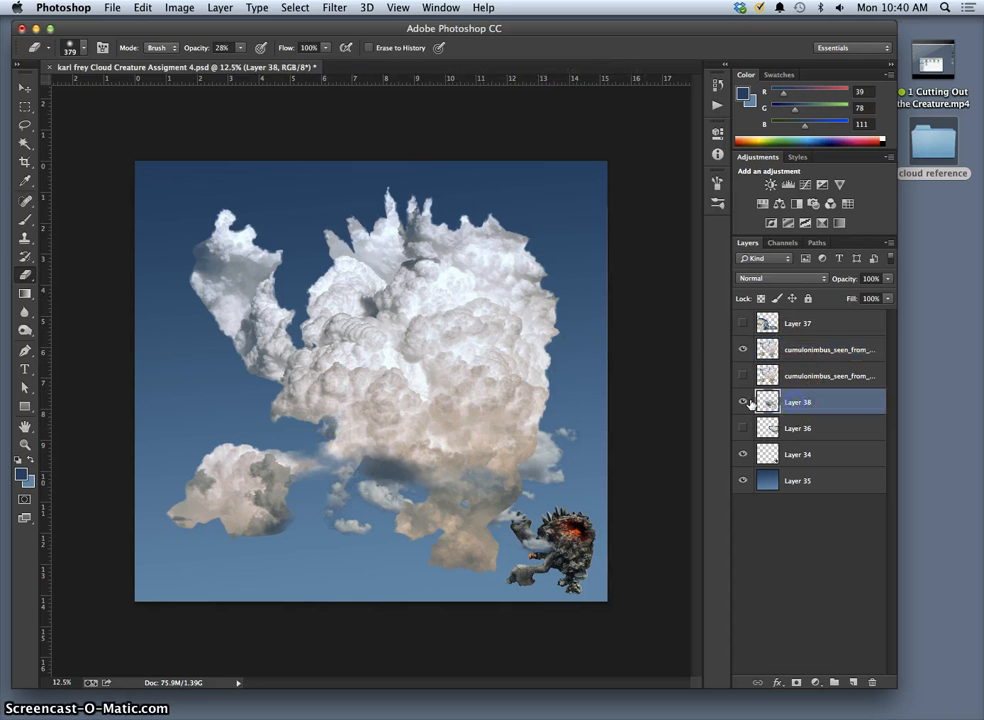
{"action": "left_click", "coordinate": [743, 402]}
{"action": "left_click", "coordinate": [743, 402]}
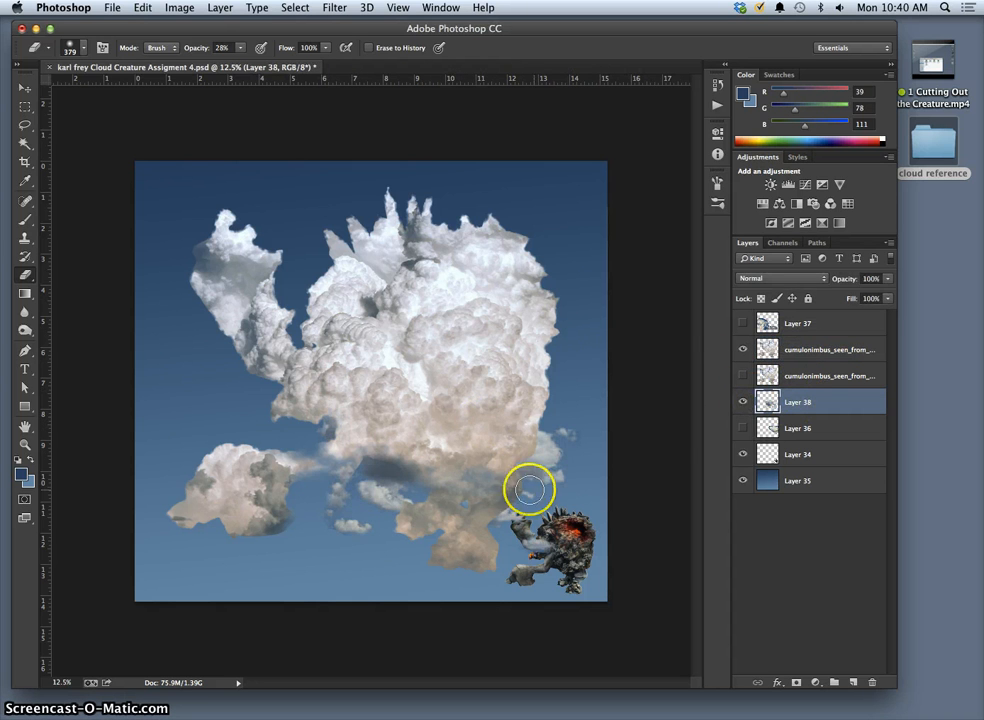
{"action": "left_click", "coordinate": [533, 447]}
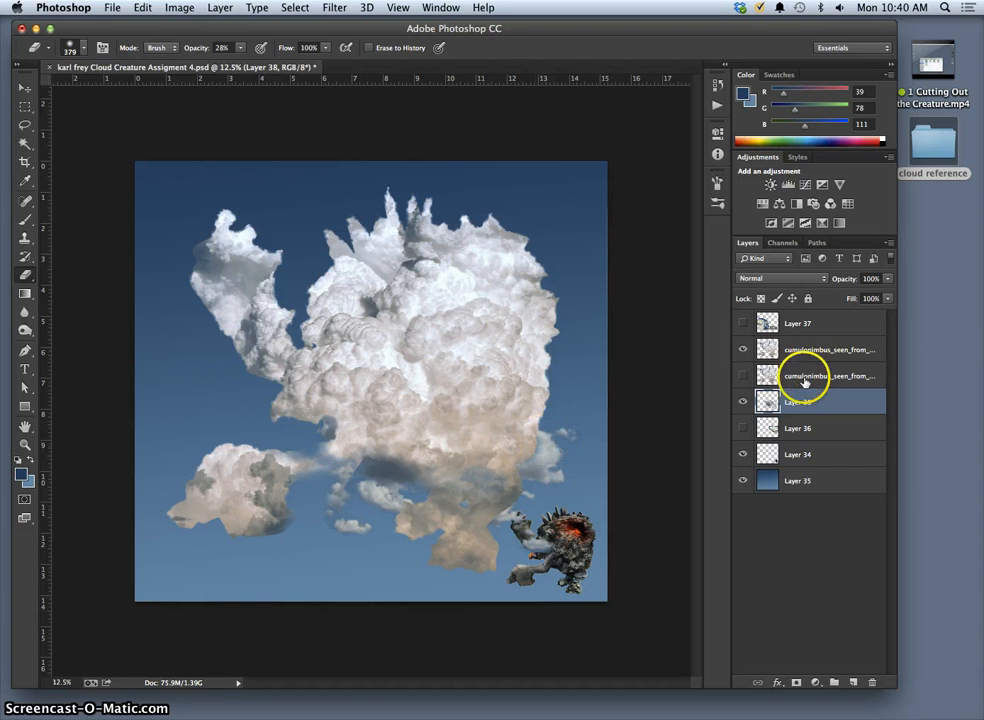
Step: Step back through the document history to before the last few eraser strokes
{"action": "left_click", "coordinate": [717, 84]}
{"action": "left_click", "coordinate": [620, 443]}
{"action": "left_click", "coordinate": [625, 410]}
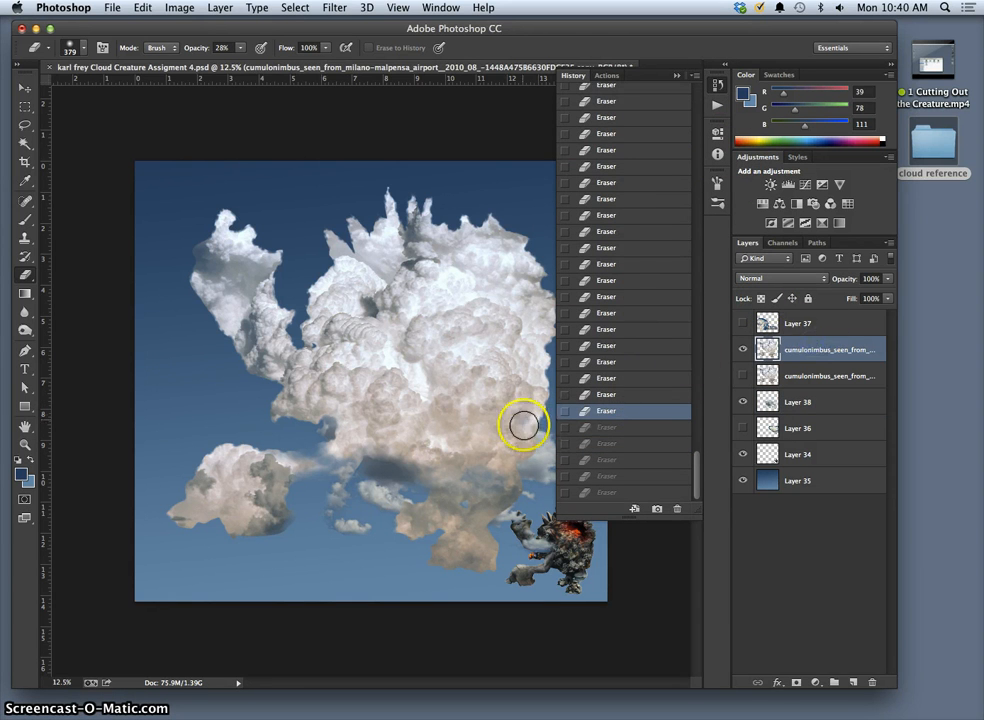
Step: Partially erase the lower body on the cumulonimbus copy at 28% opacity to reveal Layer 38's clouds beneath
{"action": "mouse_move", "coordinate": [523, 427]}
{"action": "left_mouse_down"}
{"action": "mouse_move", "coordinate": [516, 458]}
{"action": "mouse_move", "coordinate": [522, 429]}
{"action": "mouse_move", "coordinate": [458, 434]}
{"action": "mouse_move", "coordinate": [414, 407]}
{"action": "mouse_move", "coordinate": [469, 417]}
{"action": "mouse_move", "coordinate": [397, 389]}
{"action": "mouse_move", "coordinate": [432, 406]}
{"action": "mouse_move", "coordinate": [411, 422]}
{"action": "mouse_move", "coordinate": [444, 448]}
{"action": "left_mouse_up"}
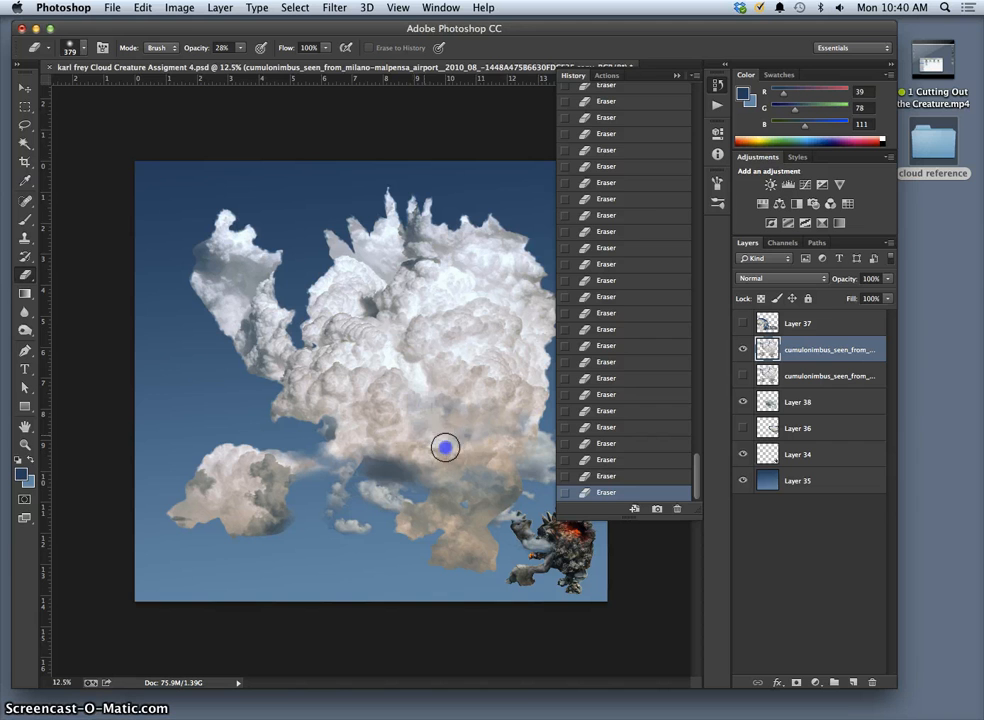
{"action": "left_click", "coordinate": [675, 76]}
{"action": "left_click", "coordinate": [488, 462]}
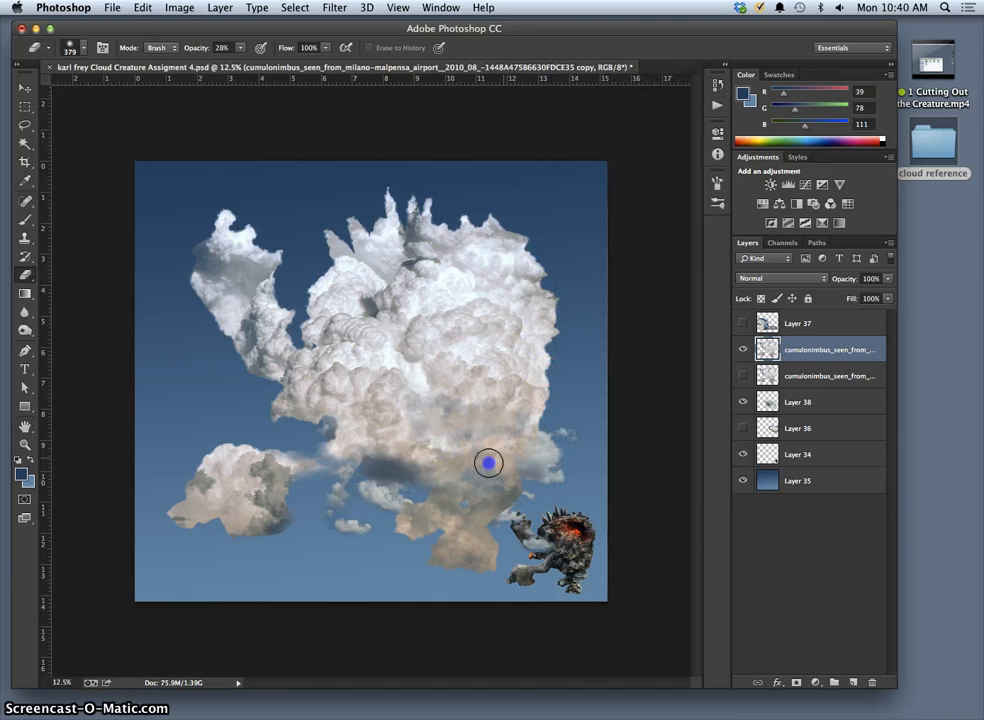
{"action": "left_click", "coordinate": [452, 454]}
{"action": "left_click", "coordinate": [406, 435]}
{"action": "left_click", "coordinate": [384, 415]}
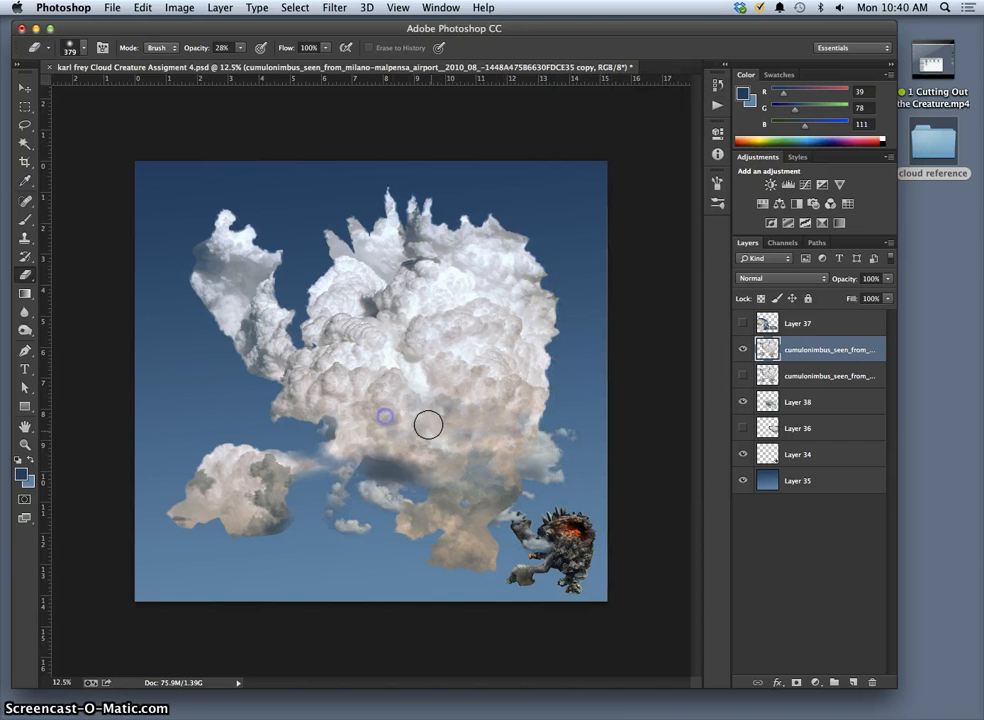
{"action": "left_click", "coordinate": [408, 456]}
{"action": "left_click", "coordinate": [514, 408]}
Step: Try fading the body's lower right side on the cumulonimbus copy, and undo the last three eraser strokes
{"action": "left_click", "coordinate": [525, 419]}
{"action": "left_click", "coordinate": [501, 468]}
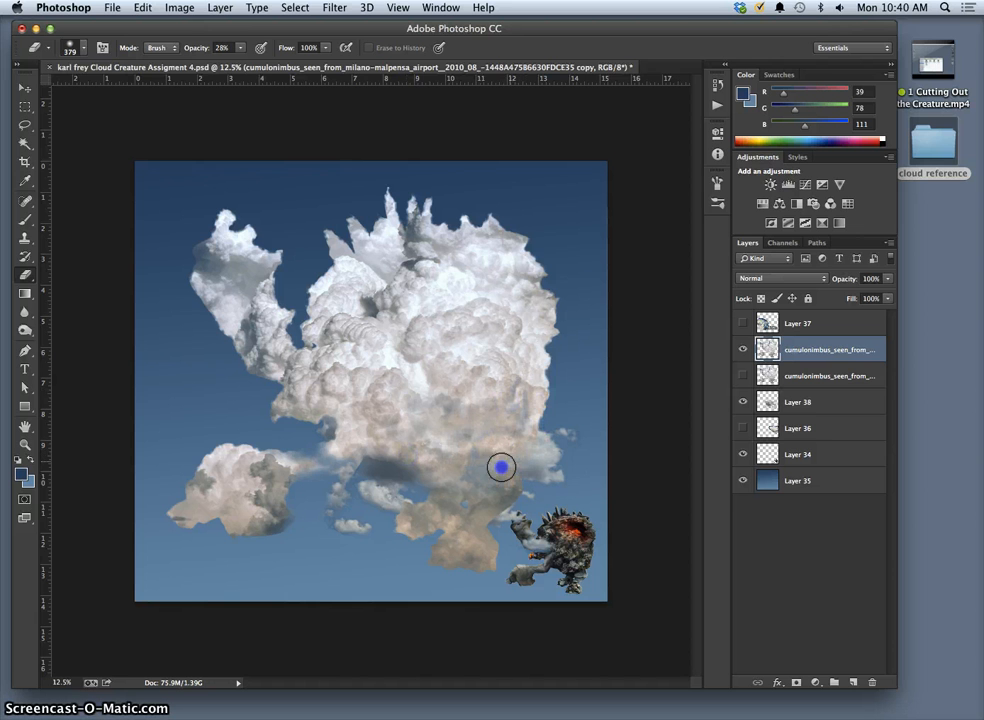
{"action": "left_click", "coordinate": [532, 410]}
{"action": "key", "text": "alt+super+z"}
{"action": "key", "text": "alt+super+z"}
{"action": "key", "text": "alt+super+z"}
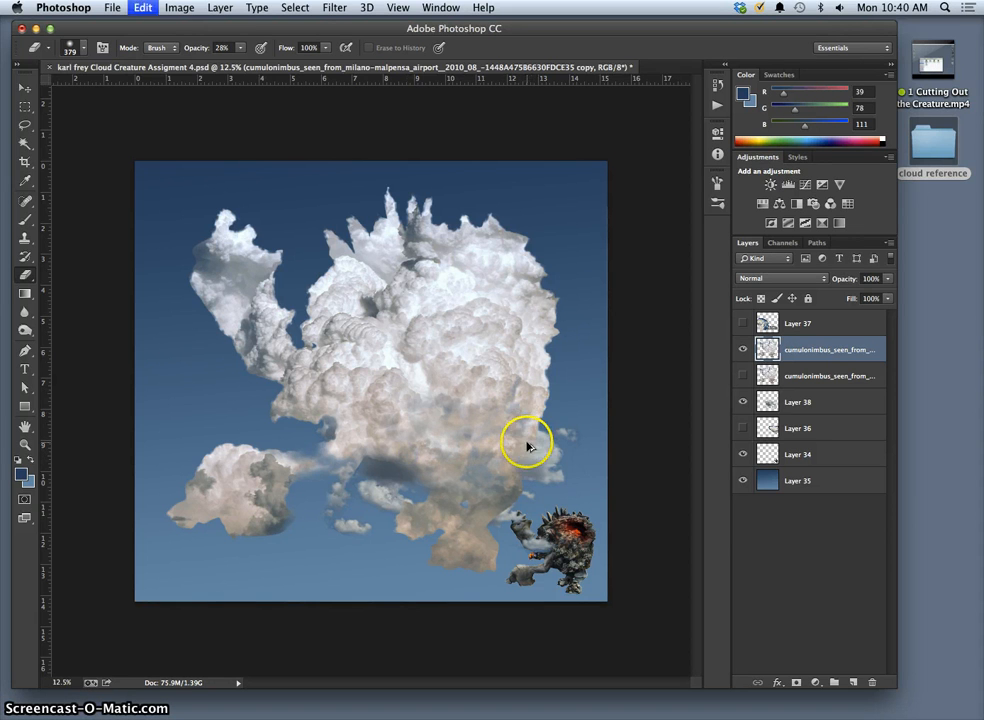
Step: Erase the body's lower right edge on the cumulonimbus copy at 28% opacity to blend it with Layer 38's clouds
{"action": "left_click", "coordinate": [528, 424]}
{"action": "left_click", "coordinate": [537, 417]}
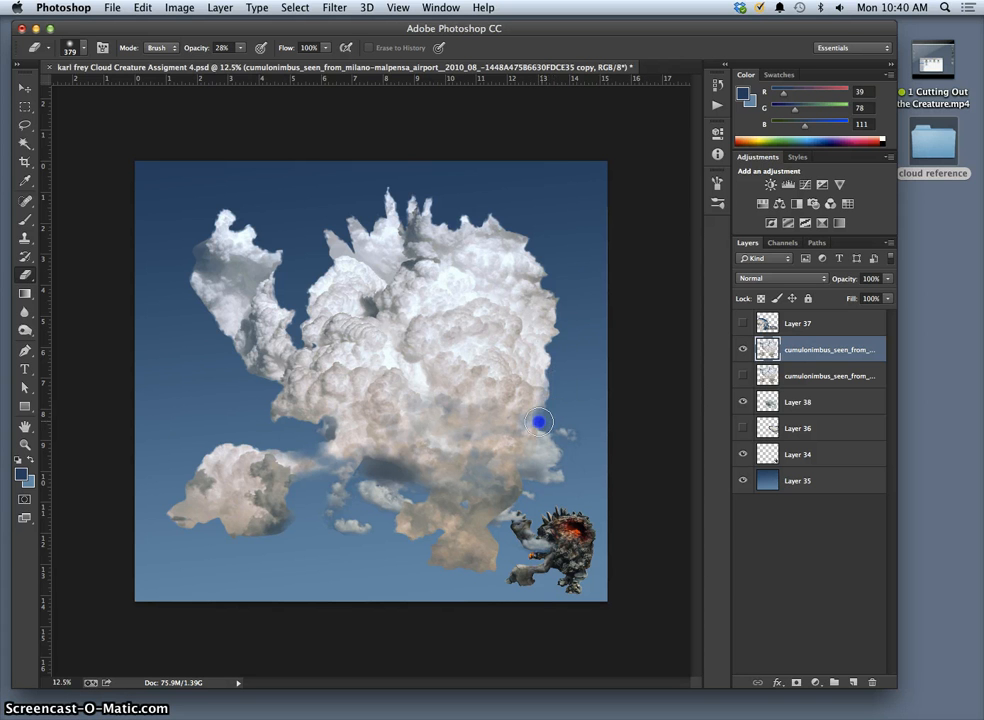
{"action": "left_click", "coordinate": [562, 447]}
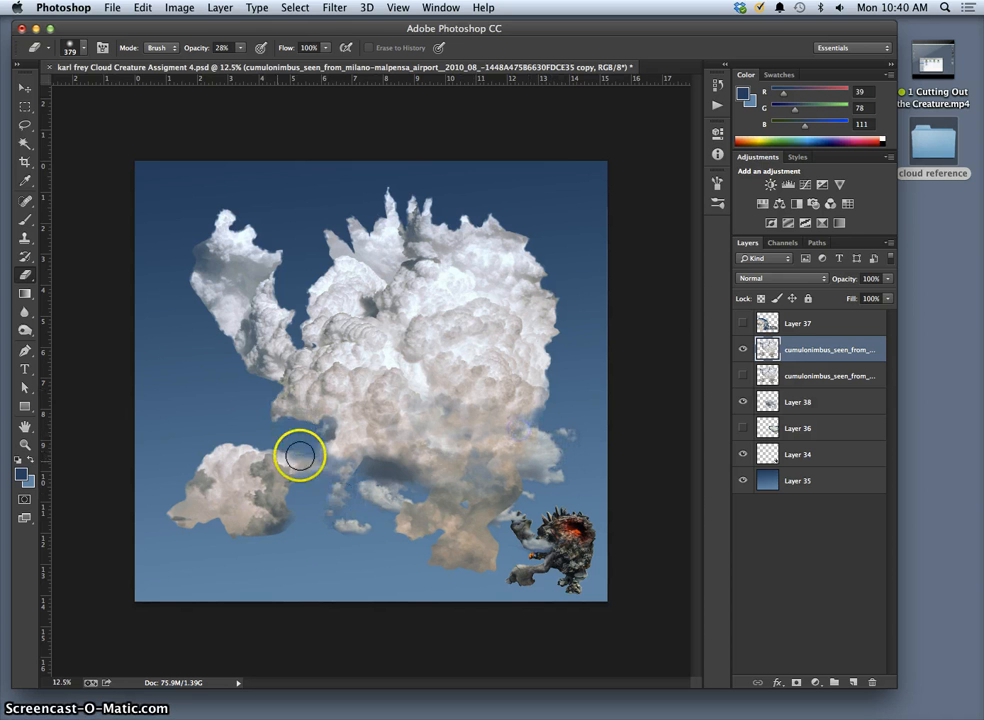
Step: Erase the body's lower left edge on the cumulonimbus copy at 28% opacity to soften it over Layer 38's clouds
{"action": "left_click", "coordinate": [335, 430]}
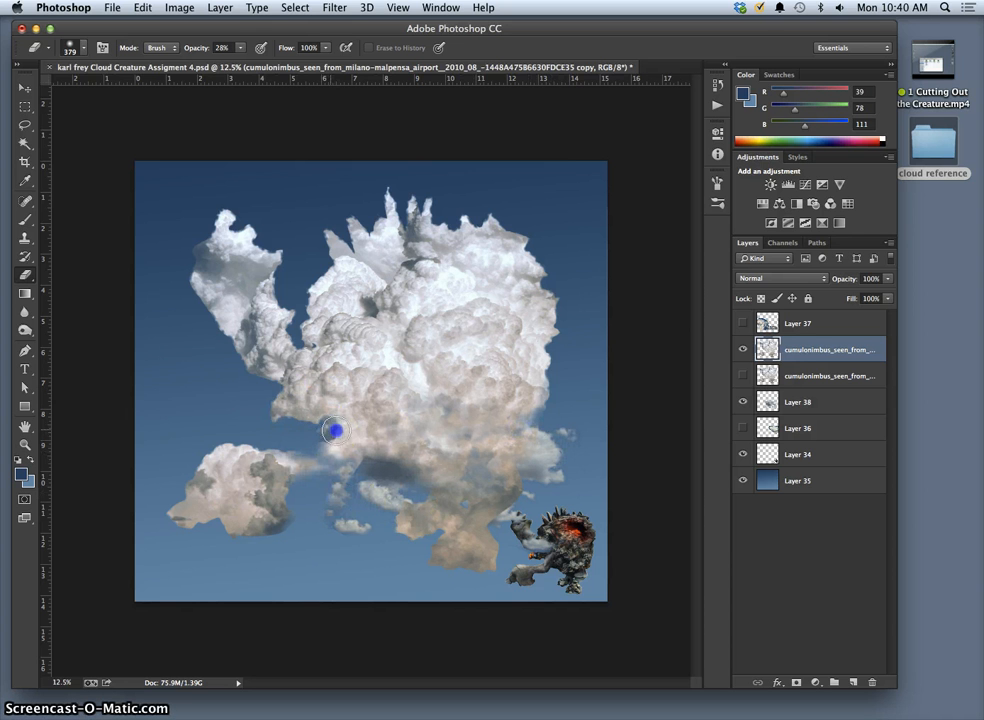
{"action": "left_click", "coordinate": [377, 469]}
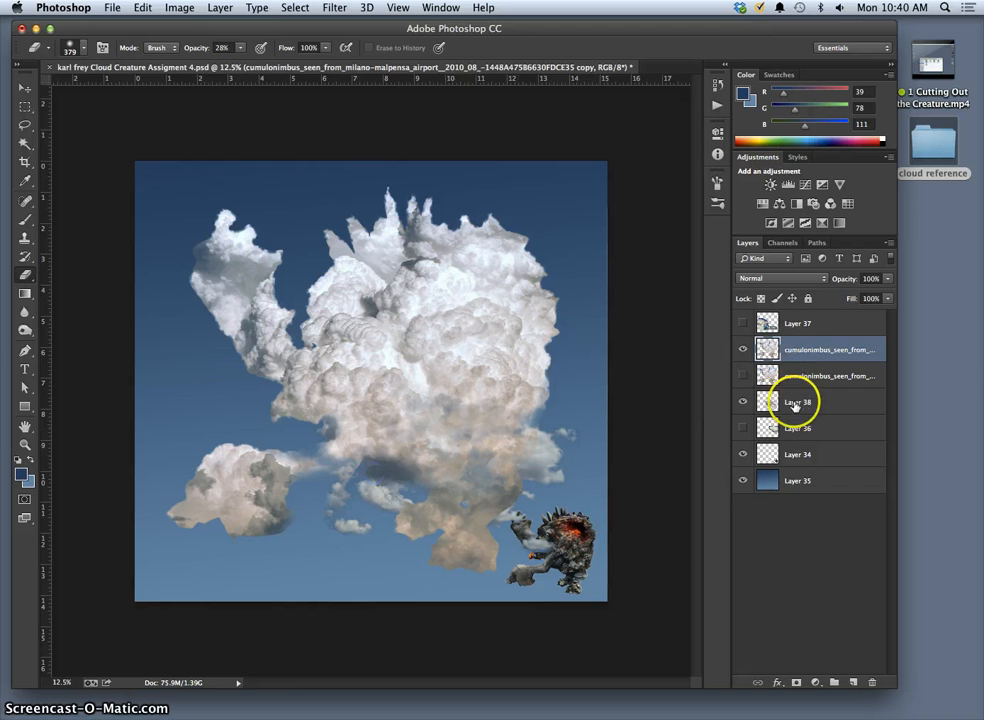
Step: Try fading Layer 38's dark cloud patch beneath the creature's lower left body at 28% eraser opacity
{"action": "left_click", "coordinate": [795, 402]}
{"action": "left_click", "coordinate": [381, 477]}
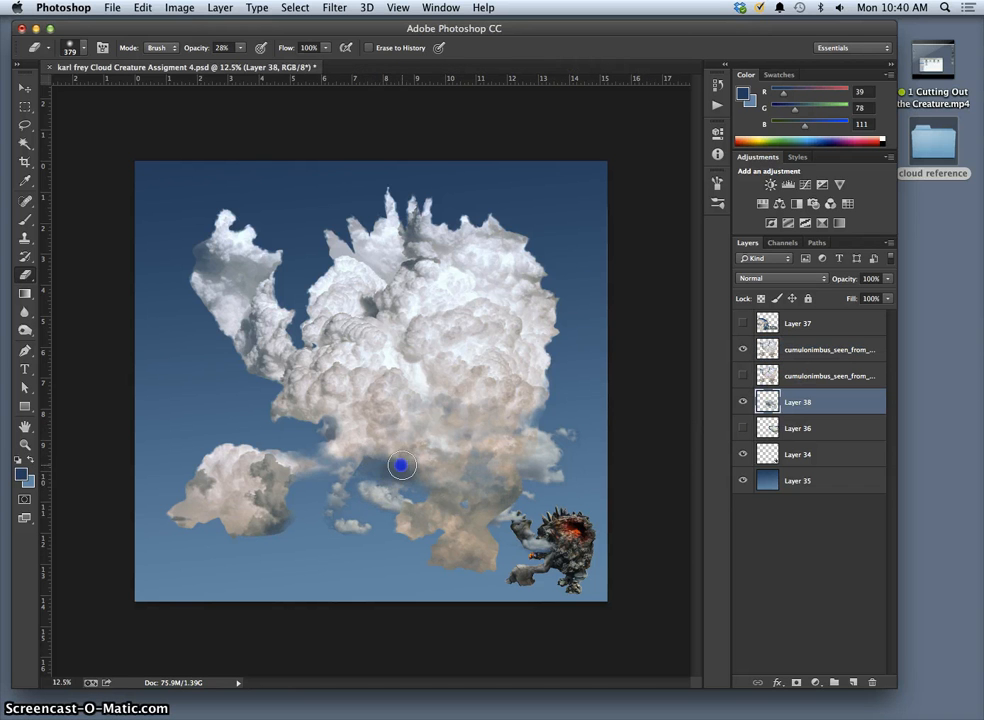
{"action": "left_click_drag", "start_coordinate": [394, 474], "coordinate": [409, 480]}
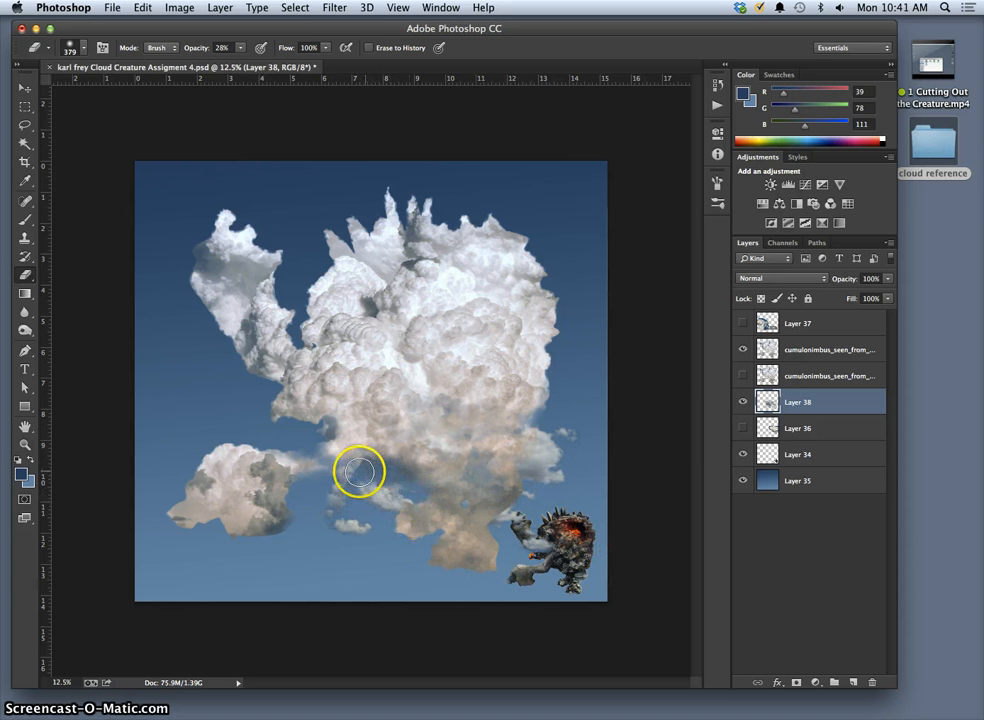
{"action": "left_click_drag", "start_coordinate": [275, 487], "coordinate": [300, 492]}
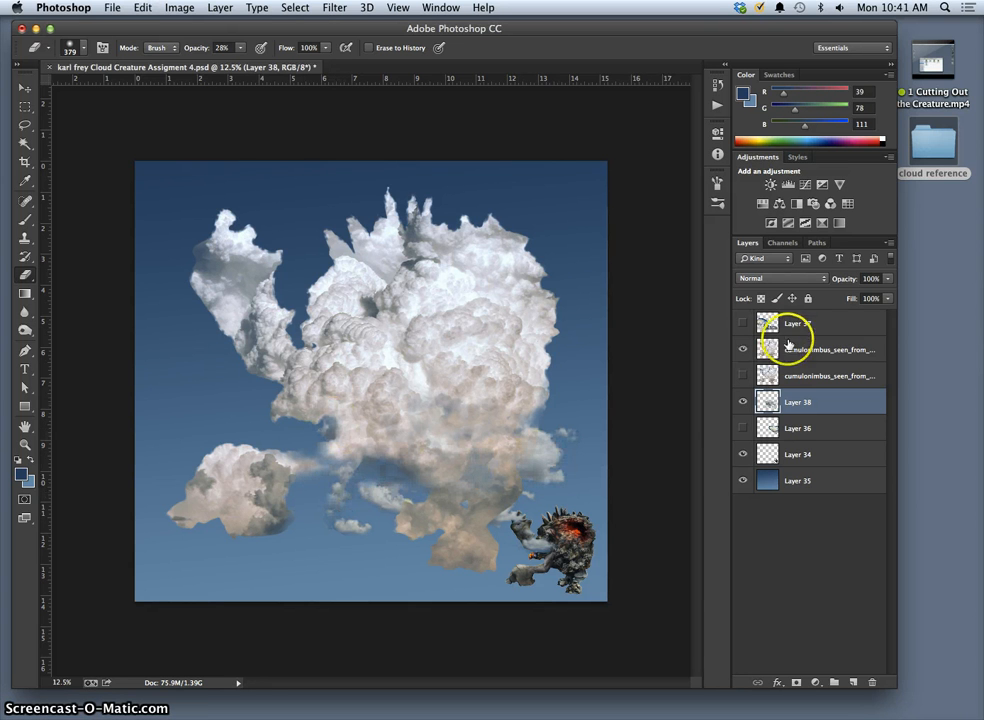
Step: On the cumulonimbus copy, erase the area between the lower right body and the leg at 28% opacity to blend in Layer 38
{"action": "left_click", "coordinate": [788, 352]}
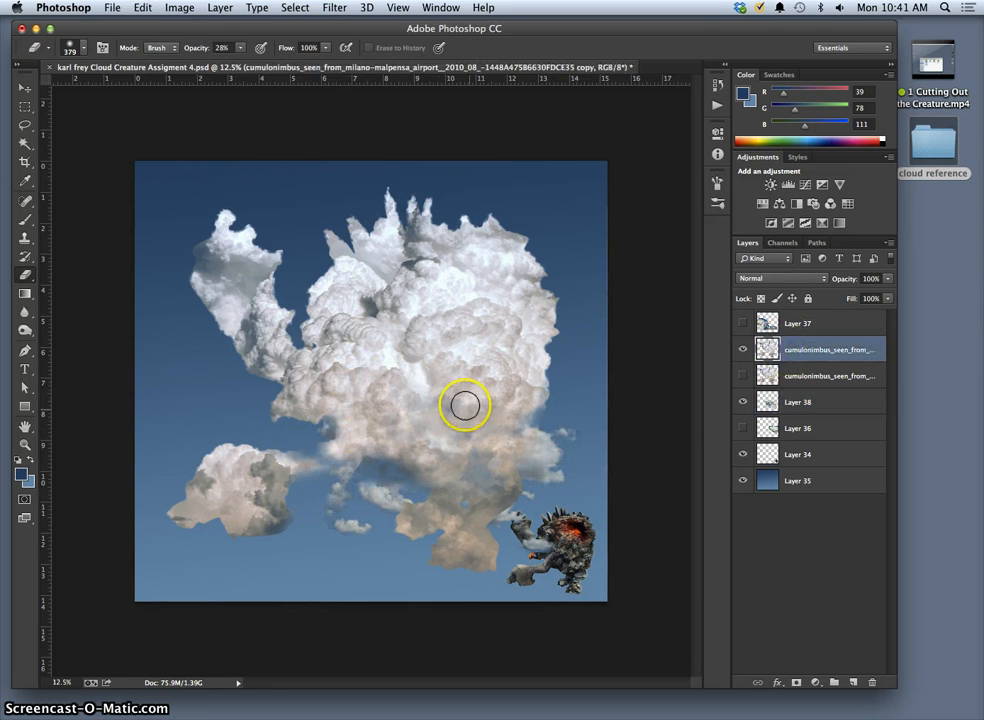
{"action": "left_click", "coordinate": [516, 489]}
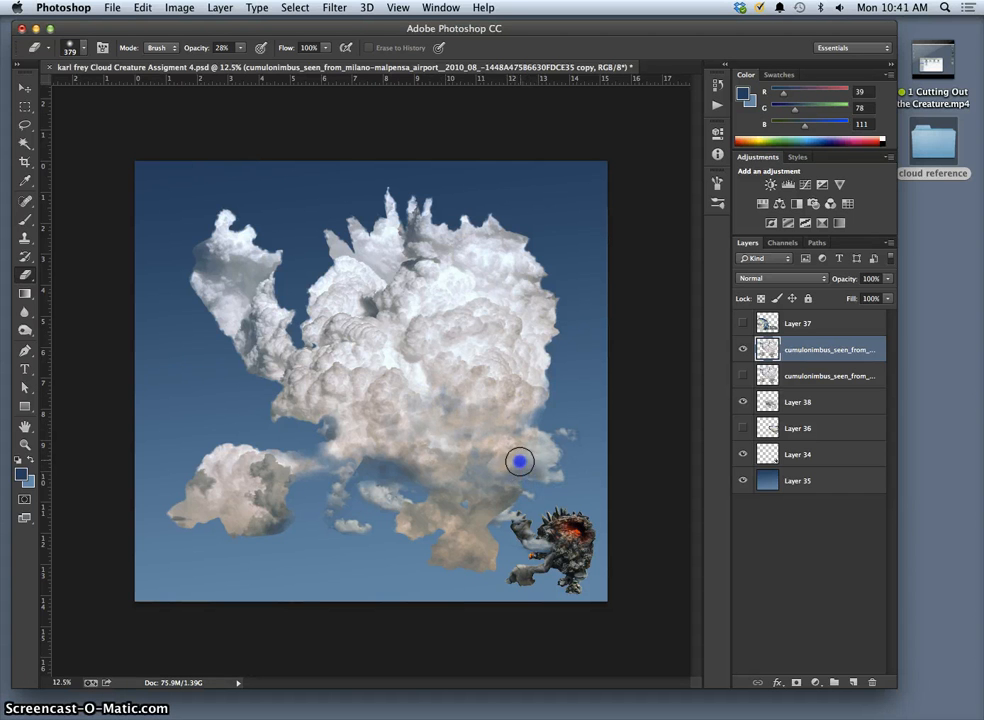
{"action": "mouse_move", "coordinate": [467, 481]}
{"action": "left_mouse_down"}
{"action": "mouse_move", "coordinate": [477, 479]}
{"action": "mouse_move", "coordinate": [439, 485]}
{"action": "mouse_move", "coordinate": [460, 480]}
{"action": "left_mouse_up"}
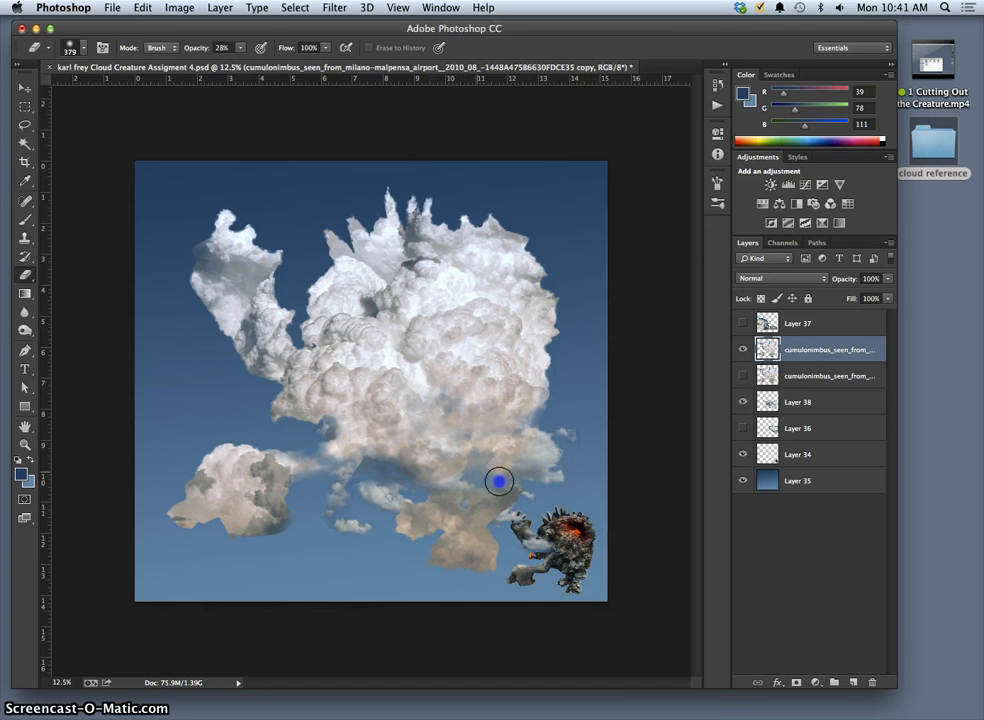
{"action": "mouse_move", "coordinate": [516, 480]}
{"action": "left_mouse_down"}
{"action": "mouse_move", "coordinate": [466, 494]}
{"action": "mouse_move", "coordinate": [488, 455]}
{"action": "mouse_move", "coordinate": [436, 536]}
{"action": "left_mouse_up"}
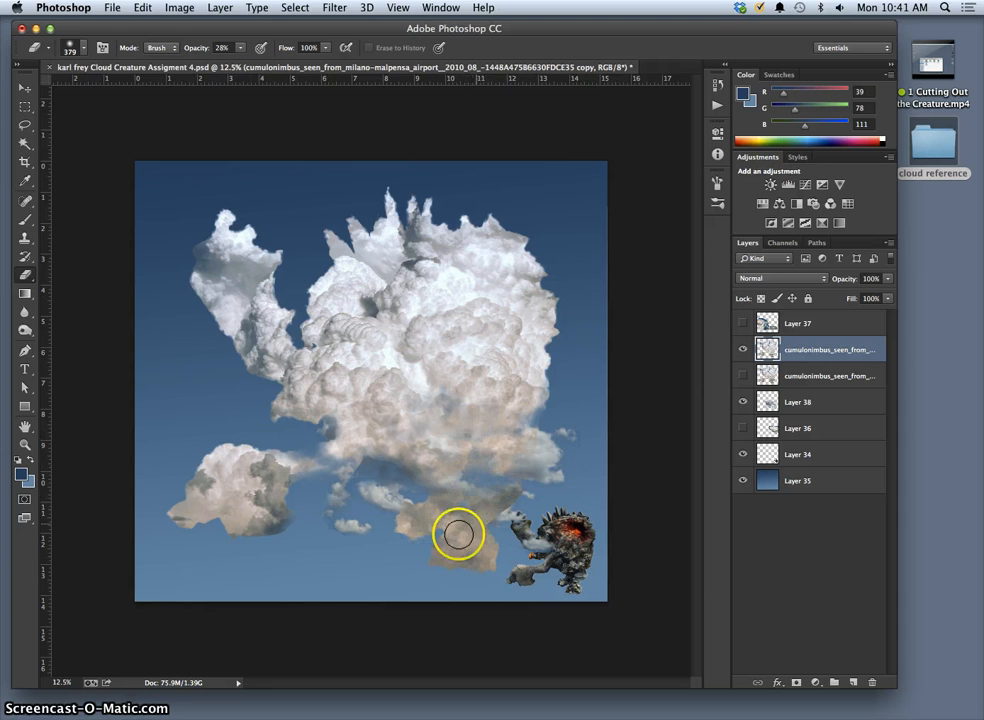
{"action": "left_click", "coordinate": [463, 513]}
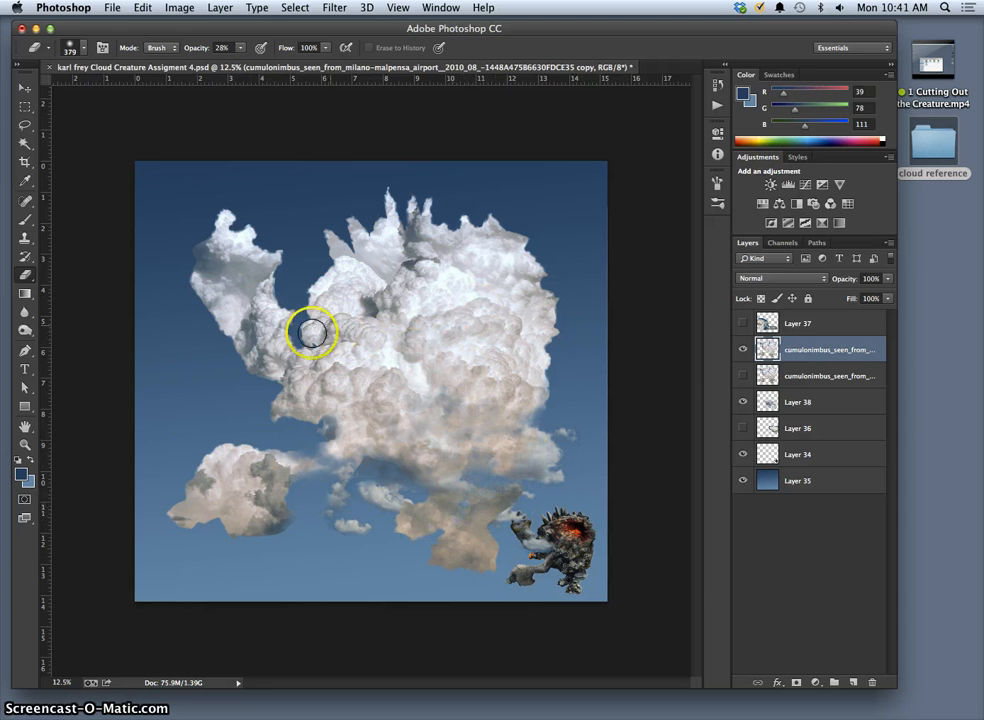
Step: Make Layer 37 visible and move its cloud piece up and slightly right over the creature's body
{"action": "left_click", "coordinate": [743, 323]}
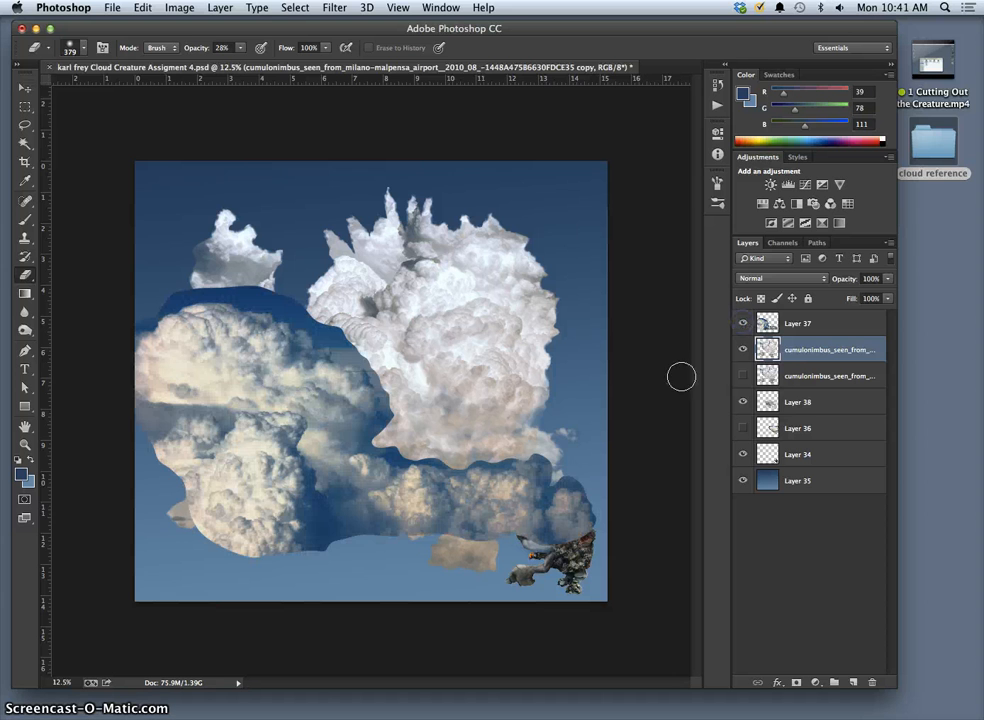
{"action": "left_click", "coordinate": [25, 90]}
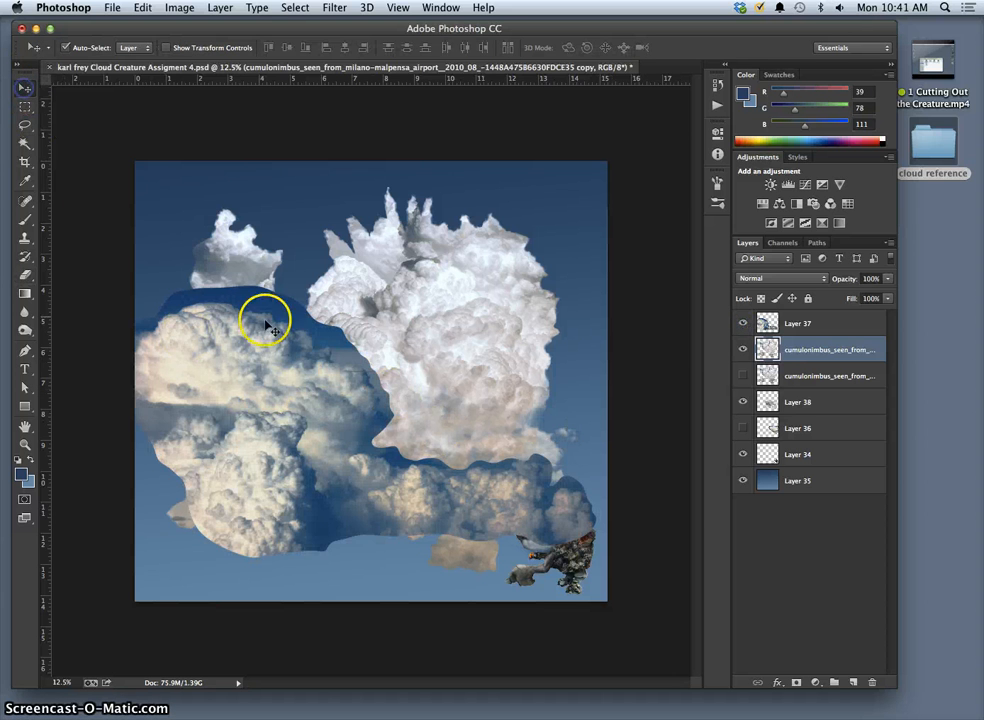
{"action": "left_click_drag", "start_coordinate": [264, 320], "coordinate": [305, 305]}
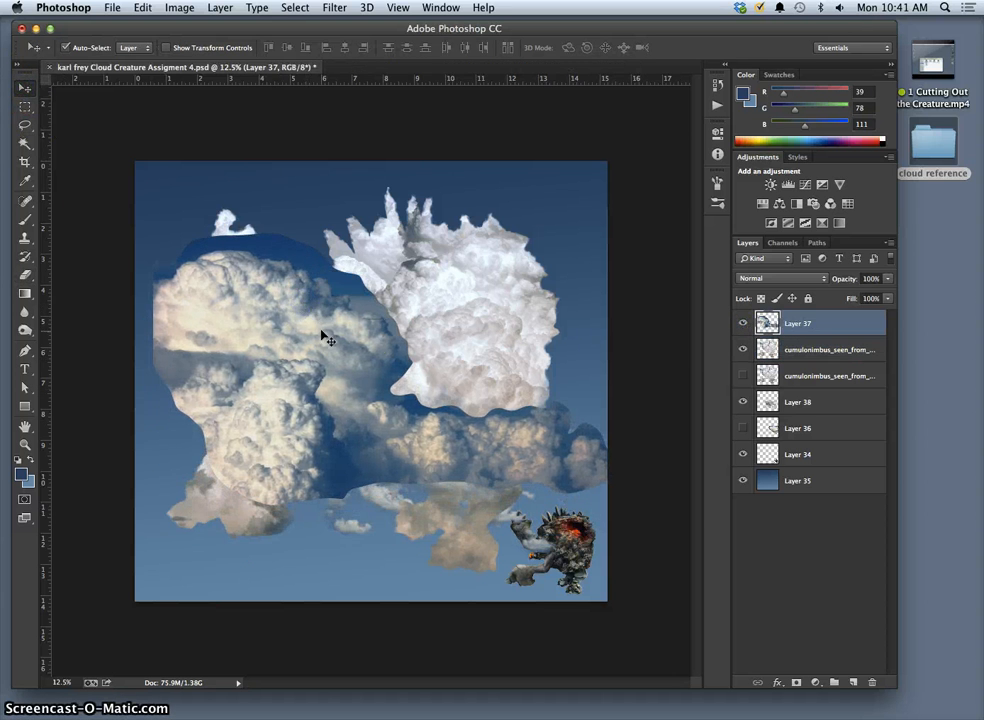
Step: Narrow Layer 37 to 95.99% width so its right end lies inside the canvas
{"action": "key", "text": "ctrl+t"}
{"action": "left_click_drag", "start_coordinate": [608, 369], "coordinate": [596, 372]}
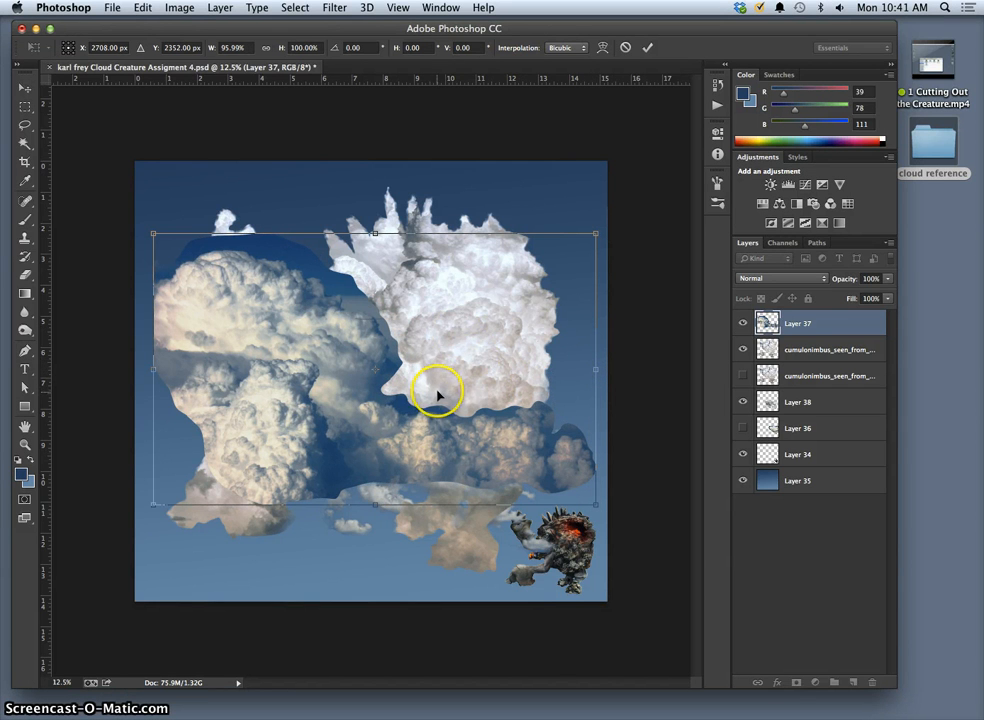
{"action": "key", "text": "Return"}
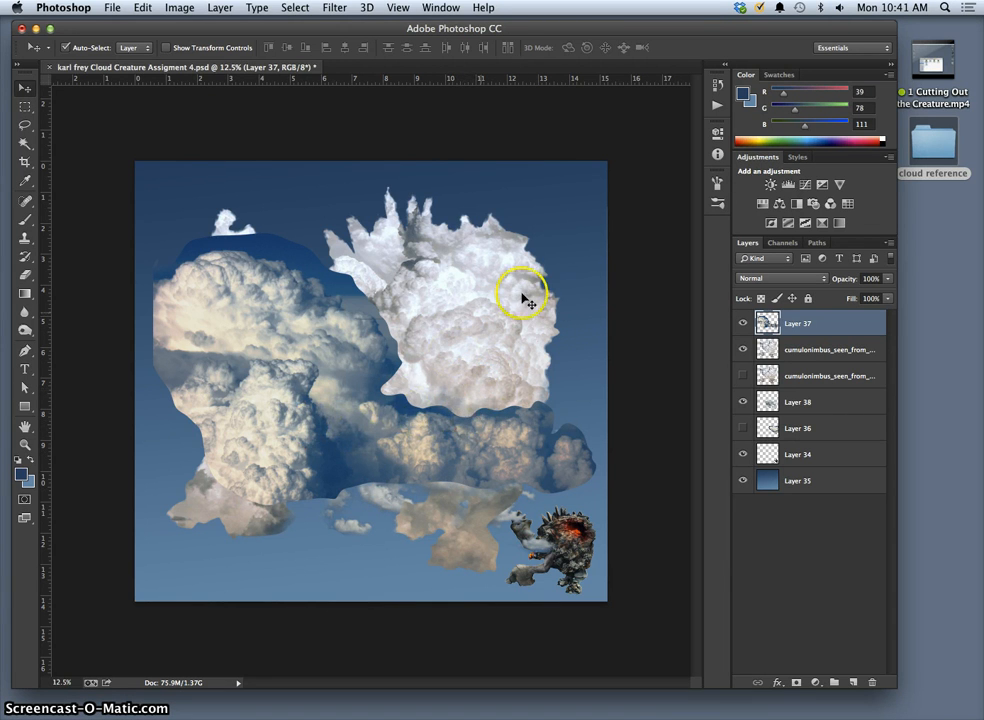
Step: Flip Layer 37 horizontally and move it down over the creature's lower right body and left foot
{"action": "key", "text": "ctrl+t"}
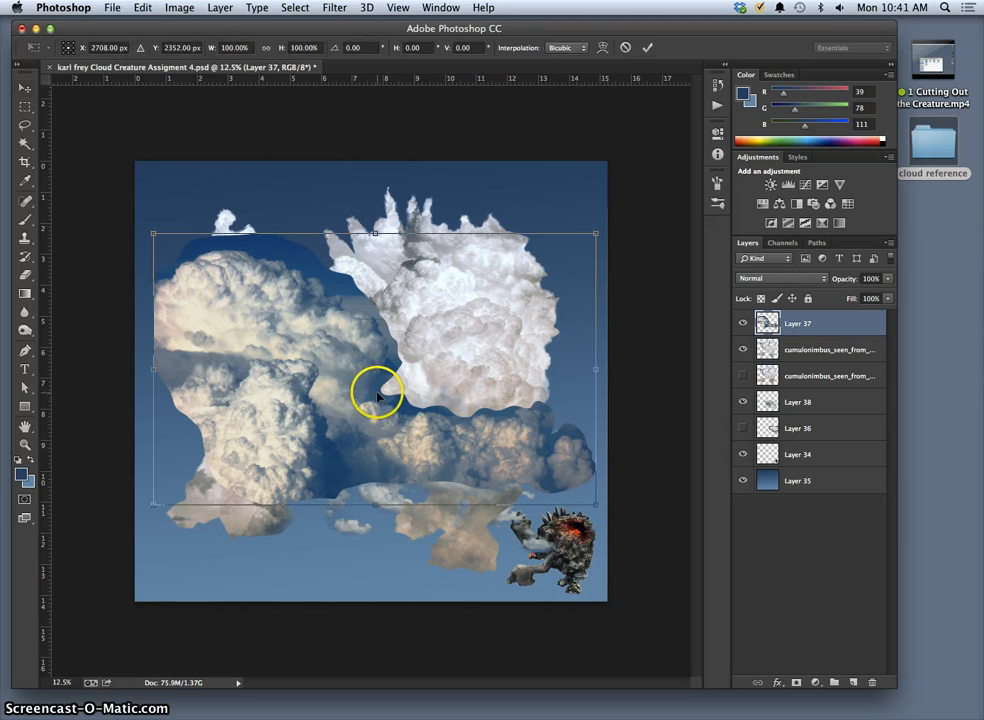
{"action": "right_click", "coordinate": [417, 427]}
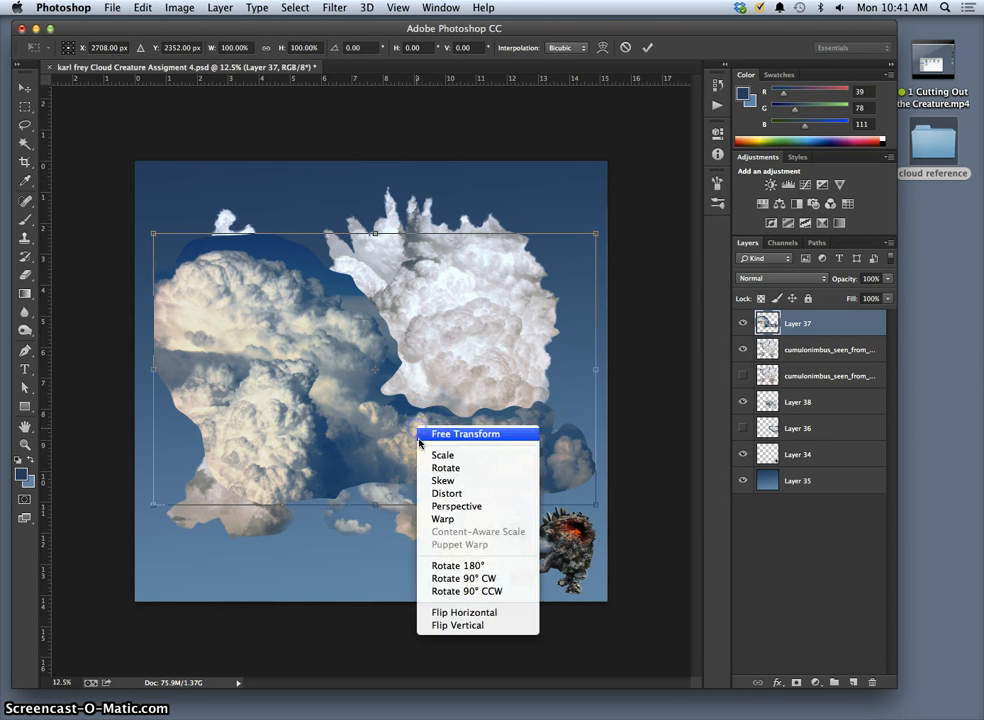
{"action": "left_click", "coordinate": [461, 612]}
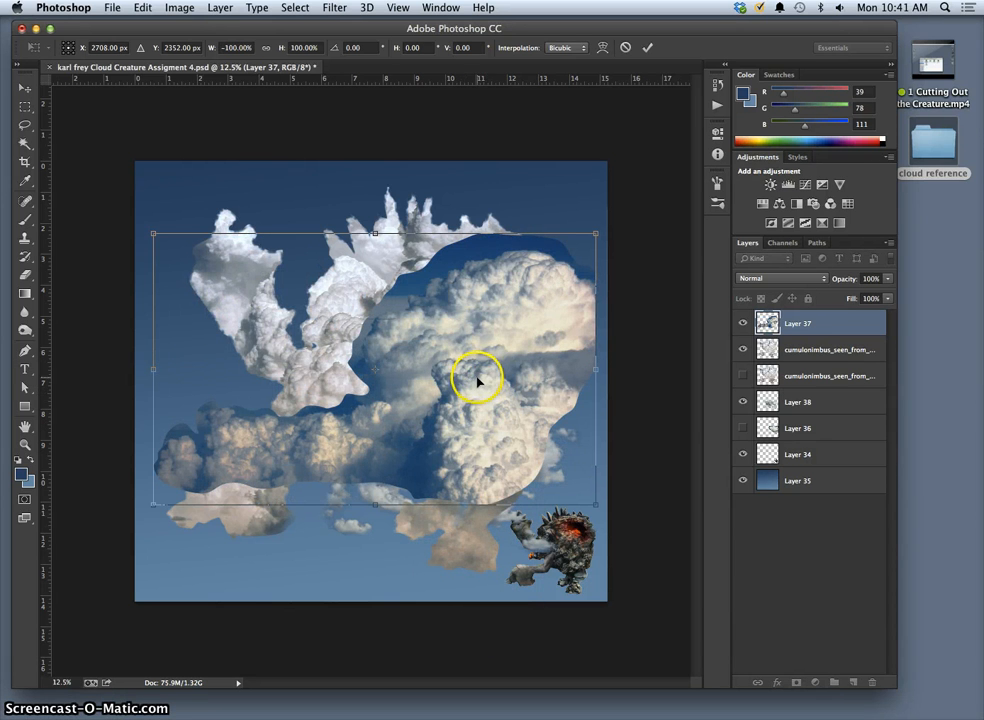
{"action": "key", "text": "Return"}
{"action": "left_click_drag", "start_coordinate": [481, 400], "coordinate": [485, 447]}
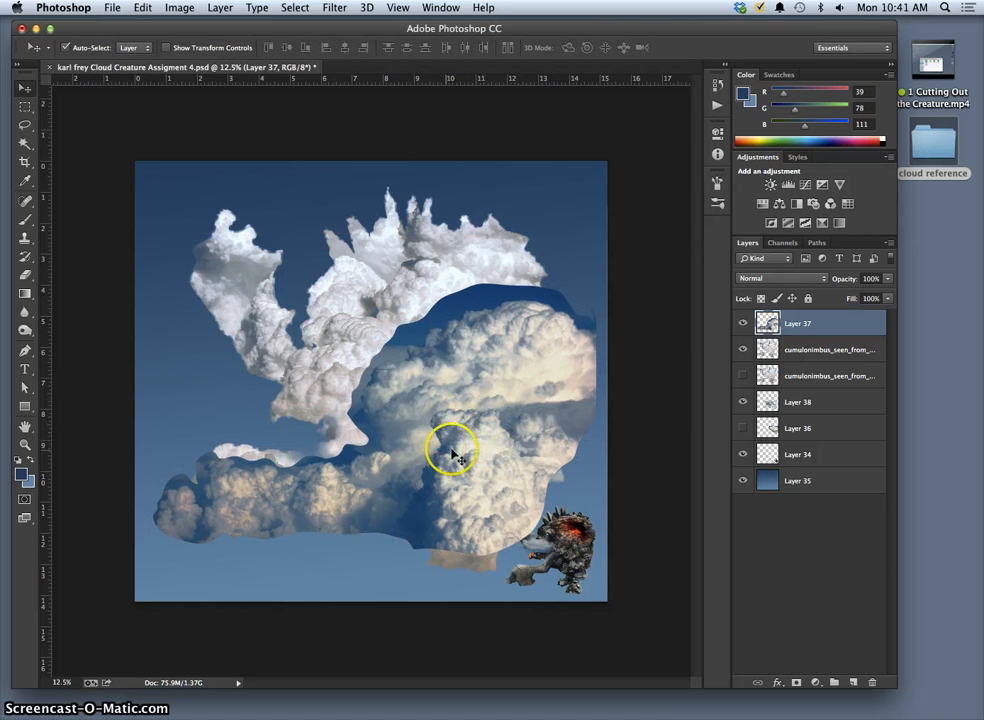
Step: Using Color Balance on Layer 37, shift the midtones slightly toward blue and the highlights about +9 toward blue
{"action": "left_click", "coordinate": [179, 8]}
{"action": "mouse_move", "coordinate": [206, 46]}
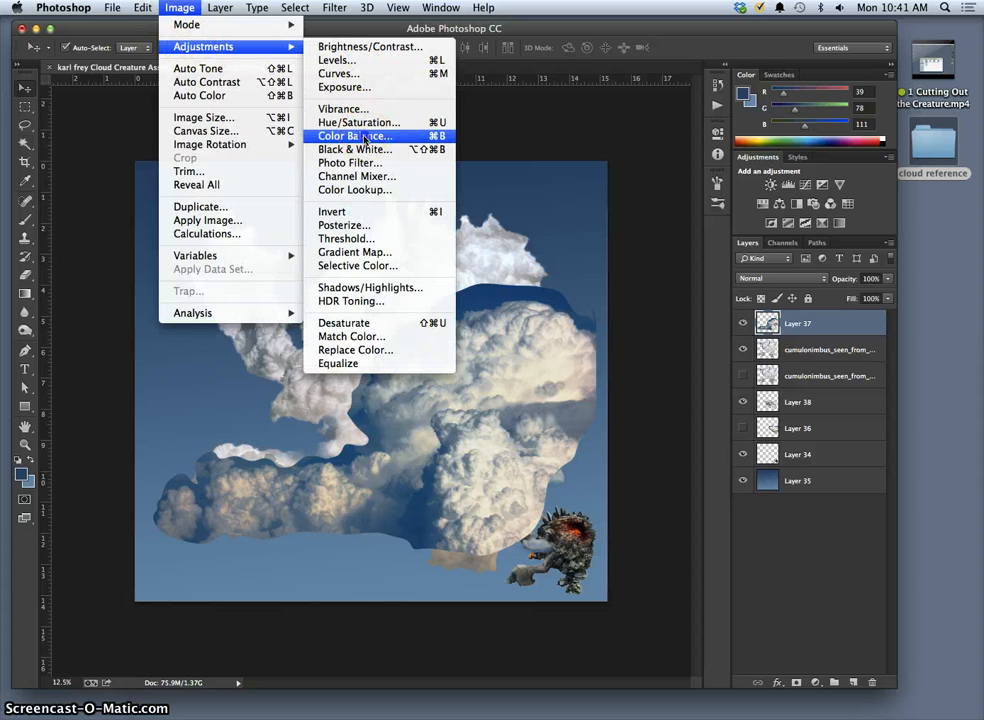
{"action": "left_click", "coordinate": [345, 136]}
{"action": "mouse_move", "coordinate": [758, 158]}
{"action": "left_mouse_down"}
{"action": "mouse_move", "coordinate": [760, 166]}
{"action": "mouse_move", "coordinate": [753, 160]}
{"action": "mouse_move", "coordinate": [767, 145]}
{"action": "mouse_move", "coordinate": [756, 146]}
{"action": "mouse_move", "coordinate": [754, 129]}
{"action": "mouse_move", "coordinate": [762, 165]}
{"action": "left_mouse_up"}
{"action": "left_click", "coordinate": [798, 202]}
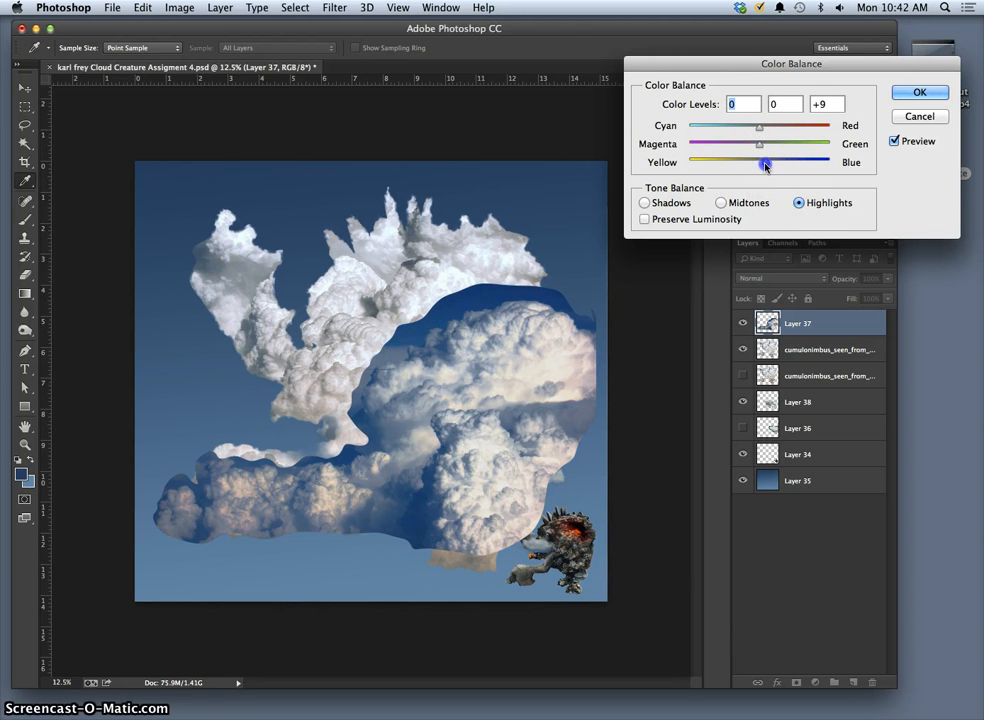
{"action": "left_click_drag", "start_coordinate": [764, 166], "coordinate": [764, 165]}
Step: Set Layer 37's shadow color balance to +11 red, +7 green and -11 blue, and apply the adjustment
{"action": "left_click", "coordinate": [644, 203]}
{"action": "left_click_drag", "start_coordinate": [760, 162], "coordinate": [758, 166]}
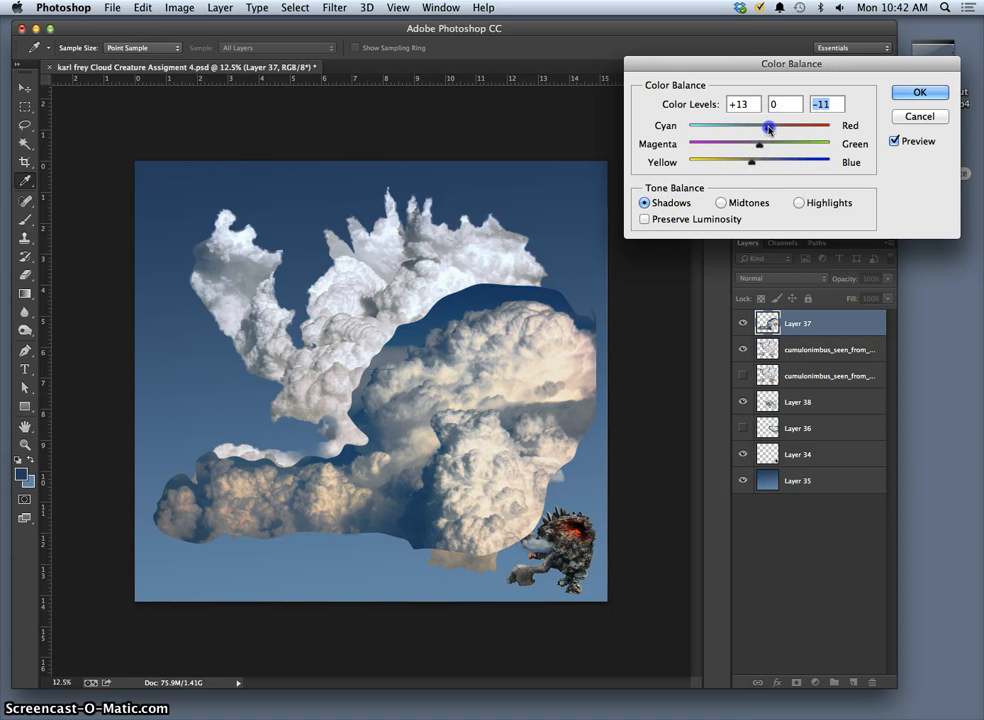
{"action": "left_click_drag", "start_coordinate": [770, 128], "coordinate": [767, 129]}
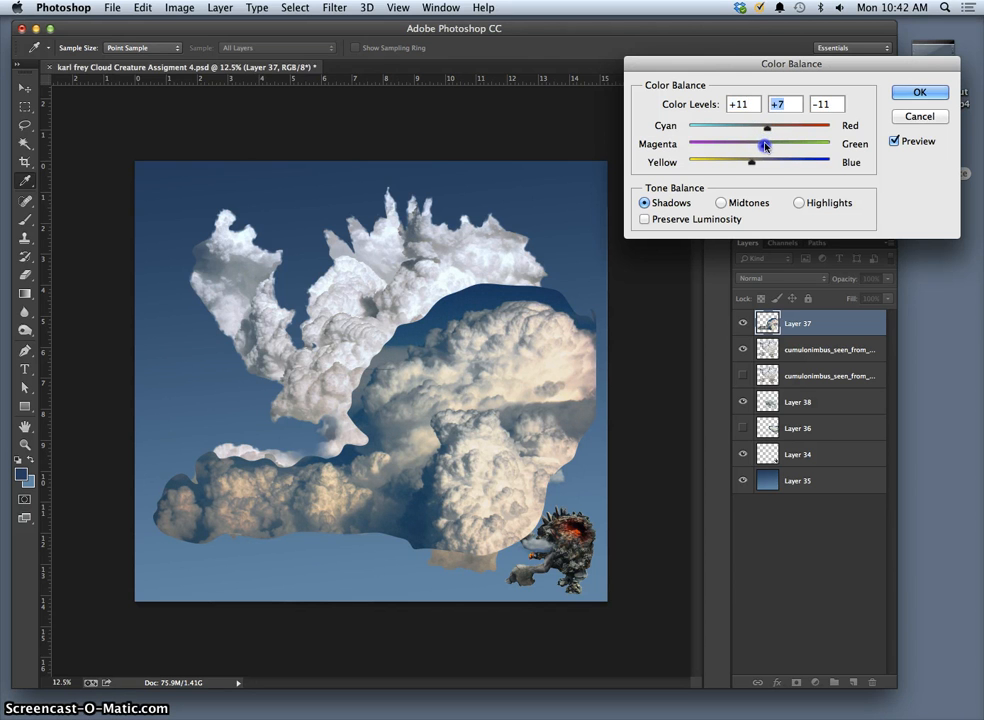
{"action": "left_click", "coordinate": [899, 91]}
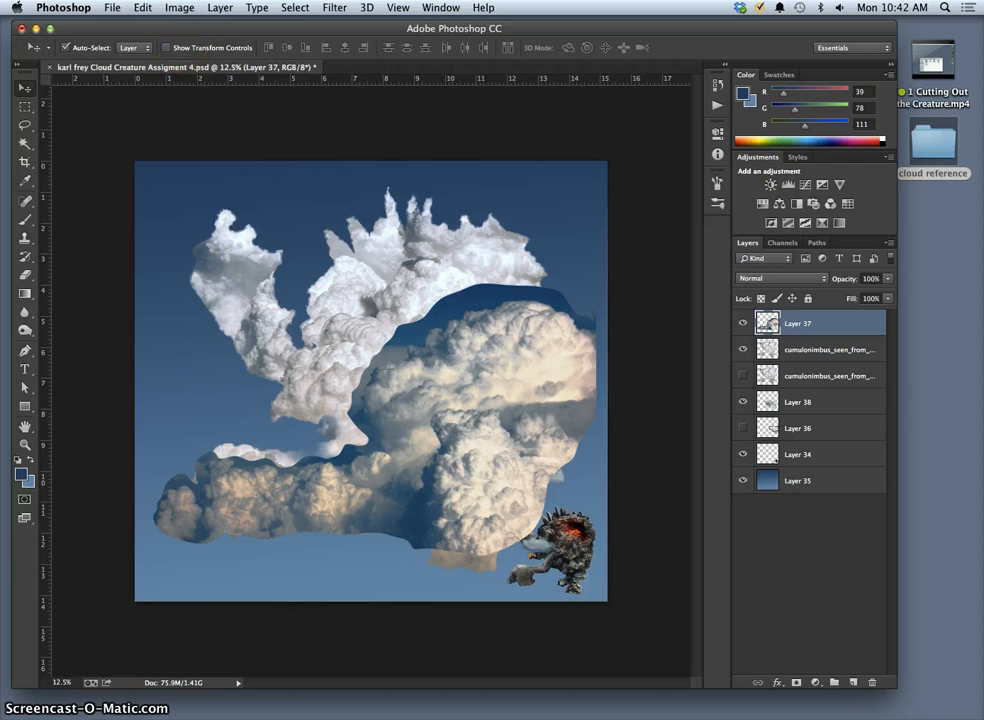
Step: Lighten Layer 37 with Levels, using a midtone input of 1.24 and a black output level of 24
{"action": "left_click", "coordinate": [179, 7]}
{"action": "mouse_move", "coordinate": [203, 46]}
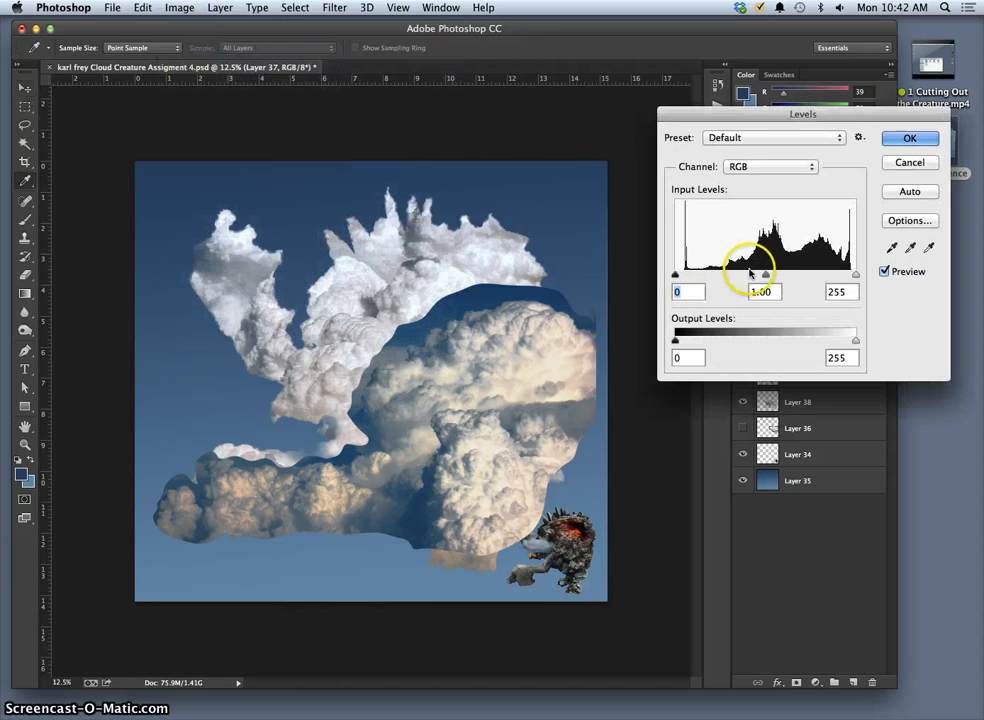
{"action": "left_click_drag", "start_coordinate": [766, 277], "coordinate": [753, 279]}
{"action": "left_click_drag", "start_coordinate": [675, 341], "coordinate": [692, 344]}
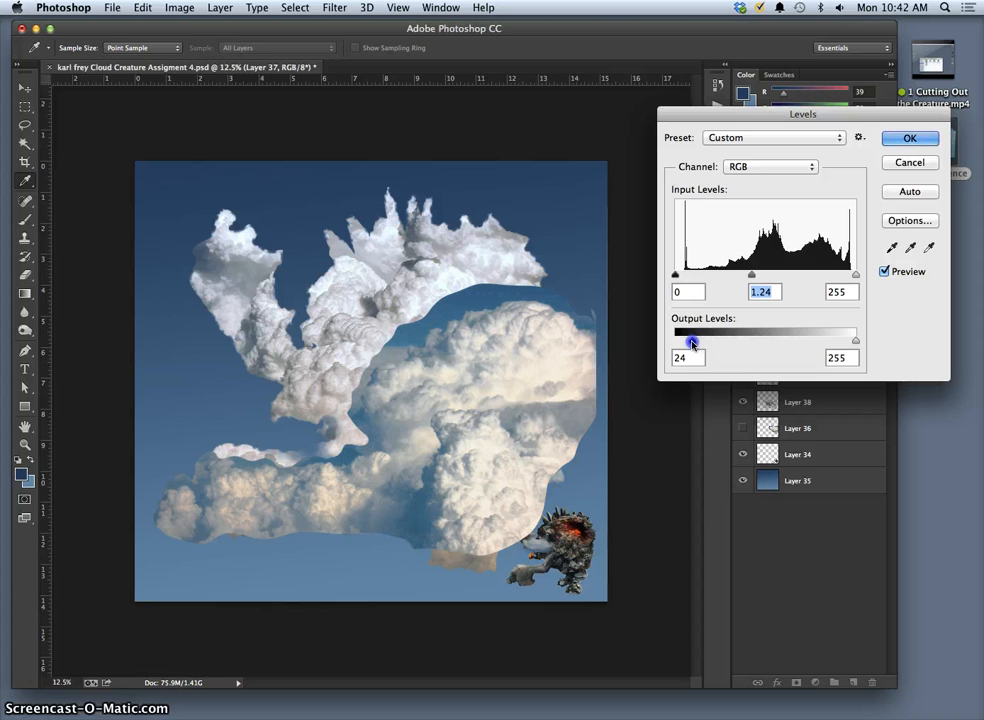
{"action": "left_click", "coordinate": [908, 138]}
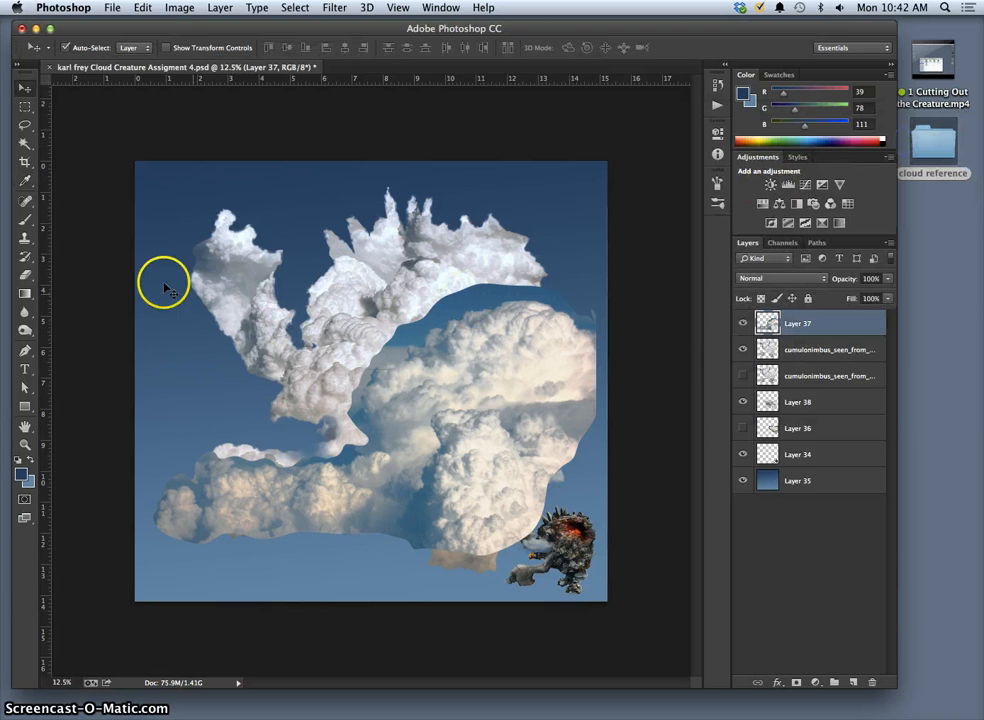
Step: Select Layer 37's blue sky with the Magic Wand, refine the edge with 7.6 px feather and +36% shift, and delete it
{"action": "left_click", "coordinate": [24, 143]}
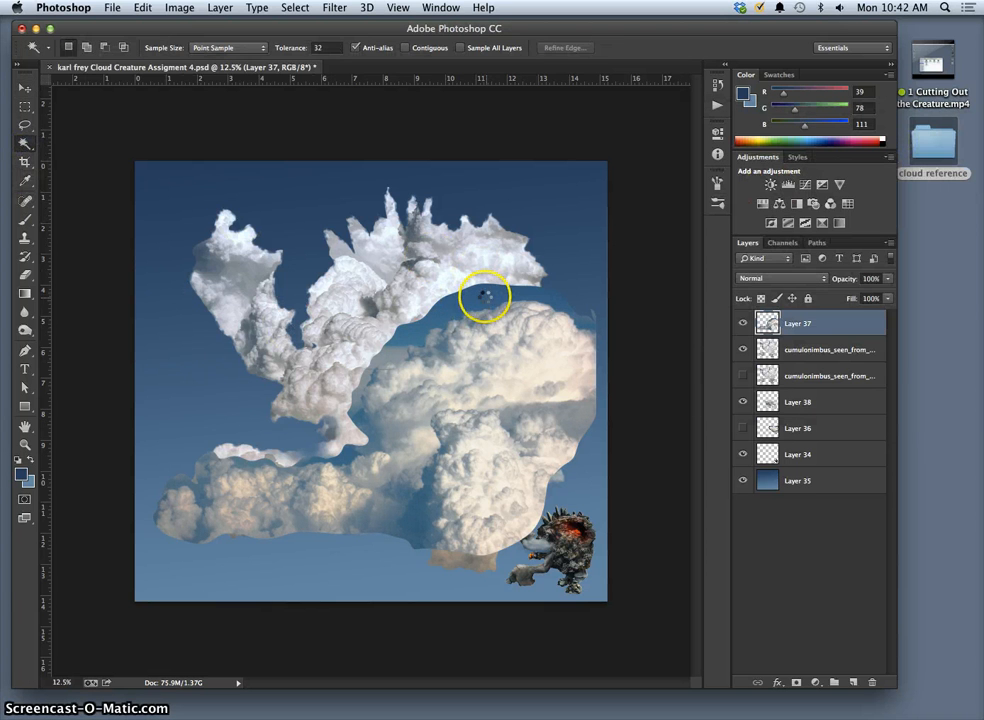
{"action": "left_click", "coordinate": [484, 295]}
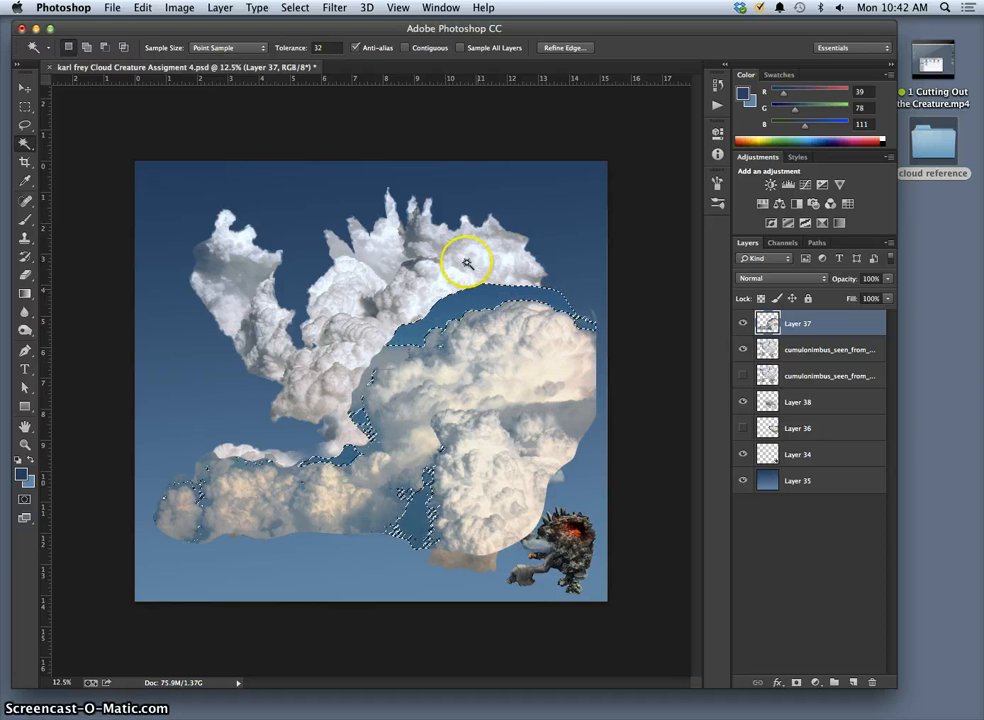
{"action": "left_click", "coordinate": [558, 47]}
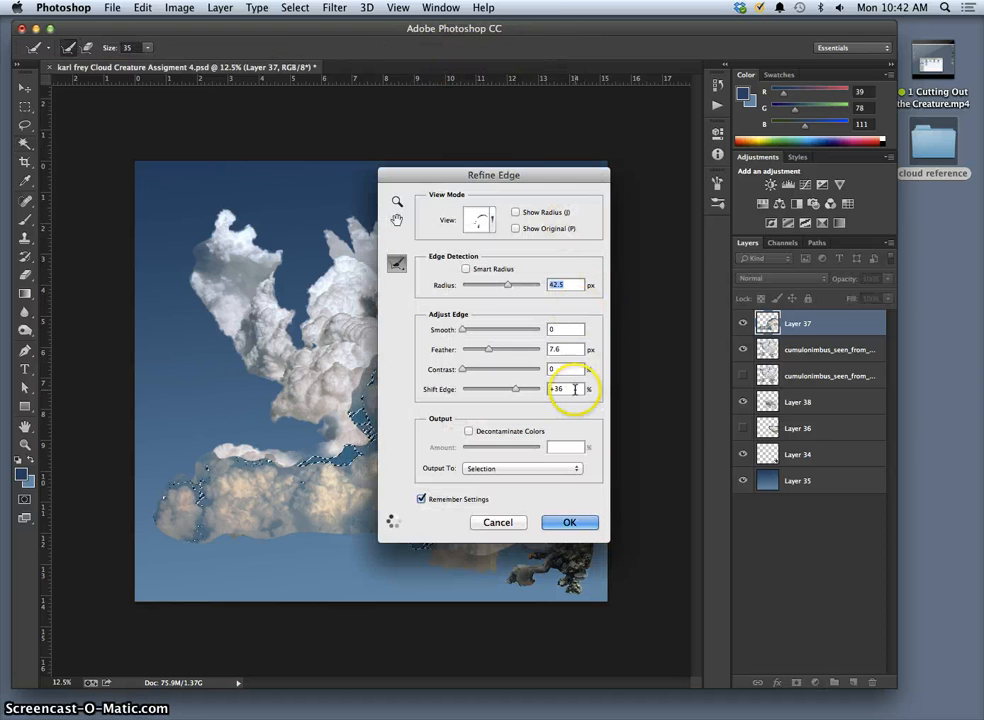
{"action": "left_click", "coordinate": [566, 522]}
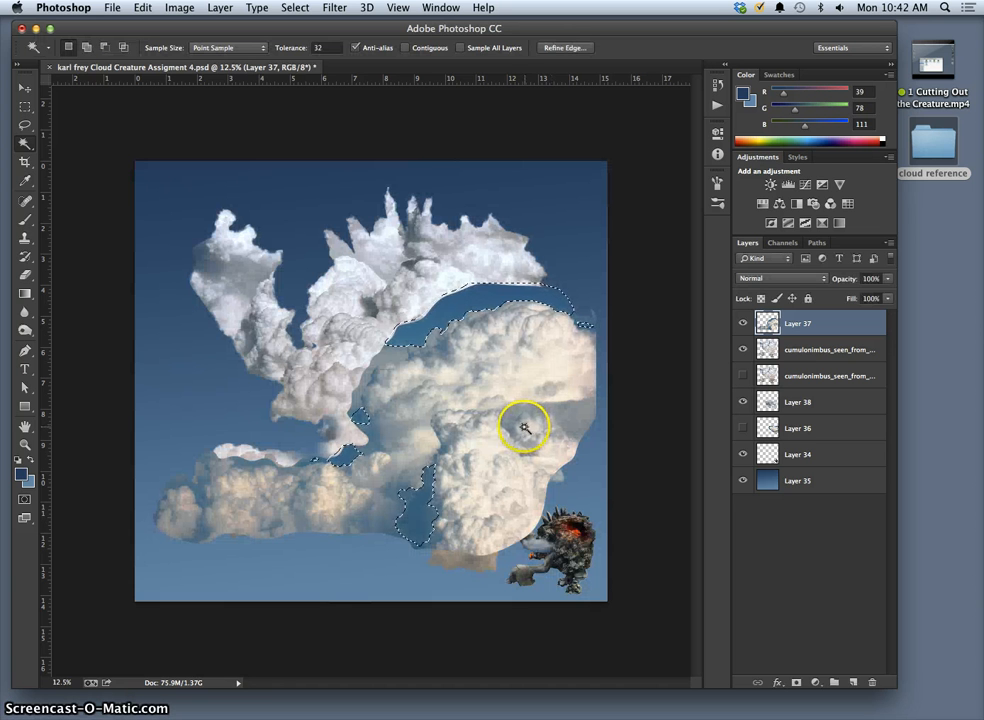
{"action": "left_click", "coordinate": [25, 125]}
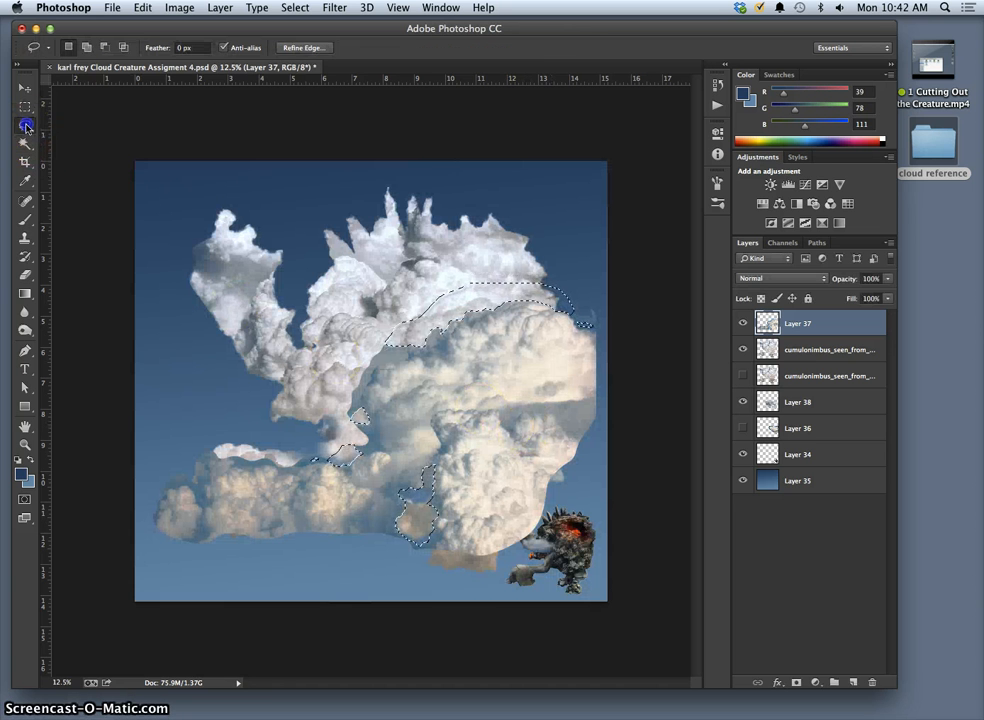
{"action": "left_click", "coordinate": [181, 247]}
Step: Softly erase Layer 37's edge where it overlaps the creature's white body, using a 379 px Eraser at 28% opacity
{"action": "left_click", "coordinate": [25, 275]}
{"action": "left_click", "coordinate": [351, 397]}
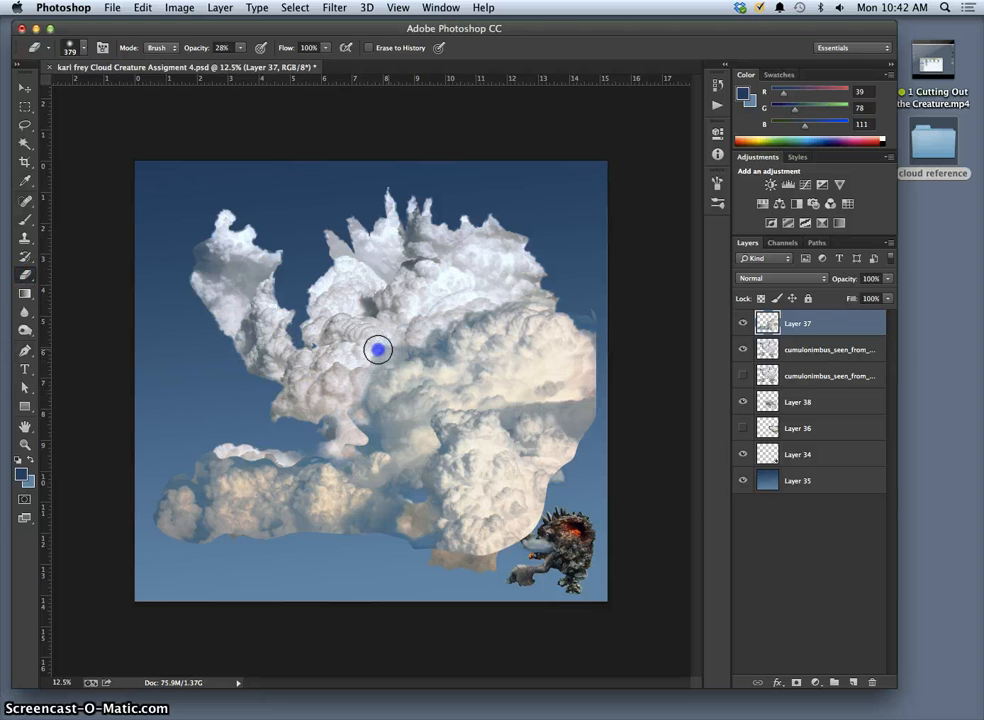
{"action": "left_click_drag", "start_coordinate": [373, 353], "coordinate": [398, 350]}
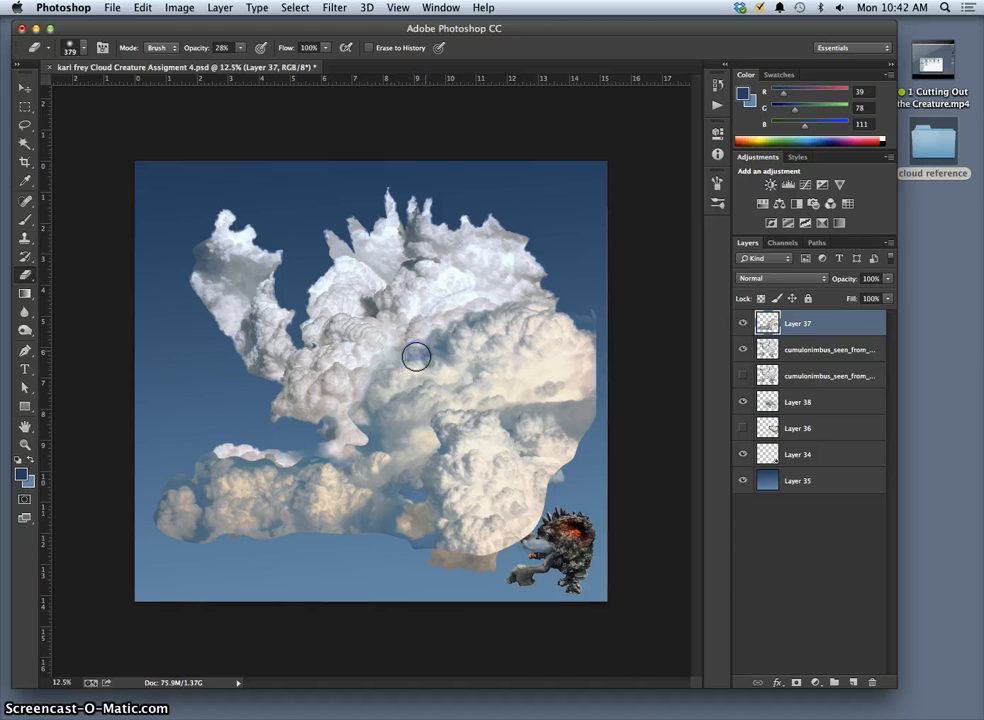
{"action": "left_click", "coordinate": [360, 437]}
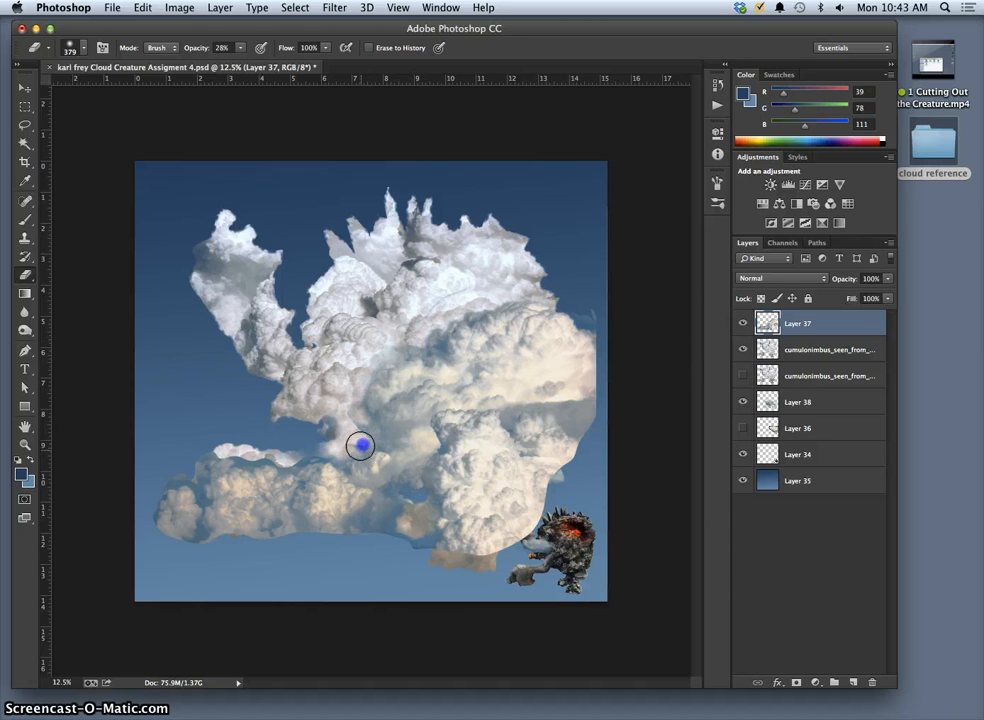
{"action": "mouse_move", "coordinate": [374, 443]}
{"action": "left_mouse_down"}
{"action": "mouse_move", "coordinate": [367, 387]}
{"action": "mouse_move", "coordinate": [421, 318]}
{"action": "left_mouse_up"}
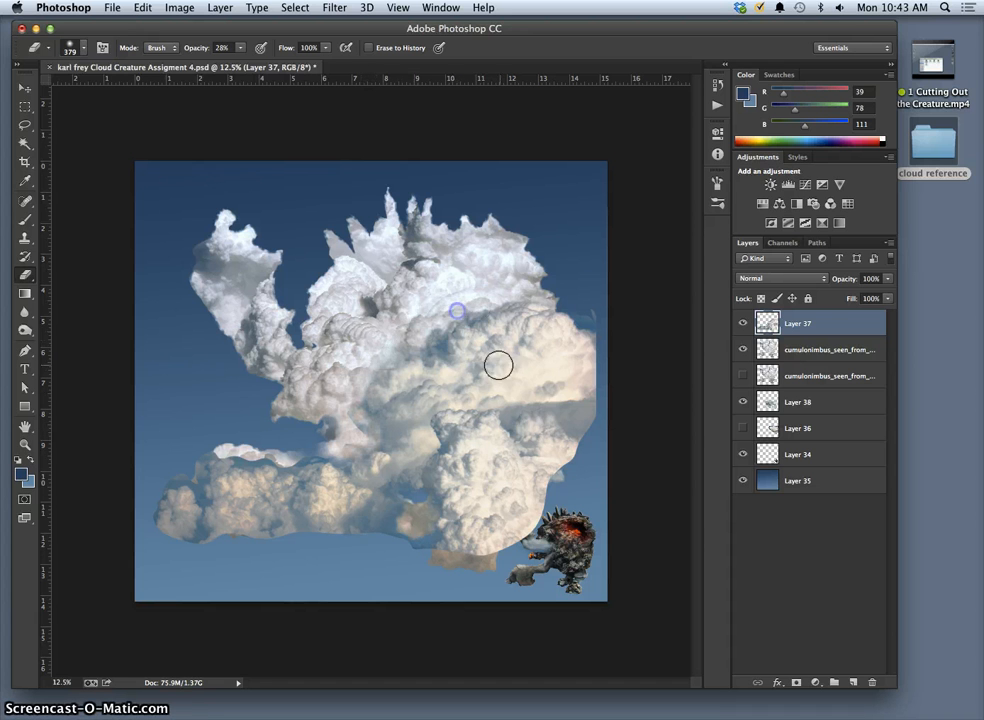
Step: Softly erase the blue fringe around the top, tip and underside of Layer 37's long leg cloud at 28% opacity
{"action": "mouse_move", "coordinate": [279, 466]}
{"action": "left_mouse_down"}
{"action": "mouse_move", "coordinate": [259, 460]}
{"action": "mouse_move", "coordinate": [196, 477]}
{"action": "left_mouse_up"}
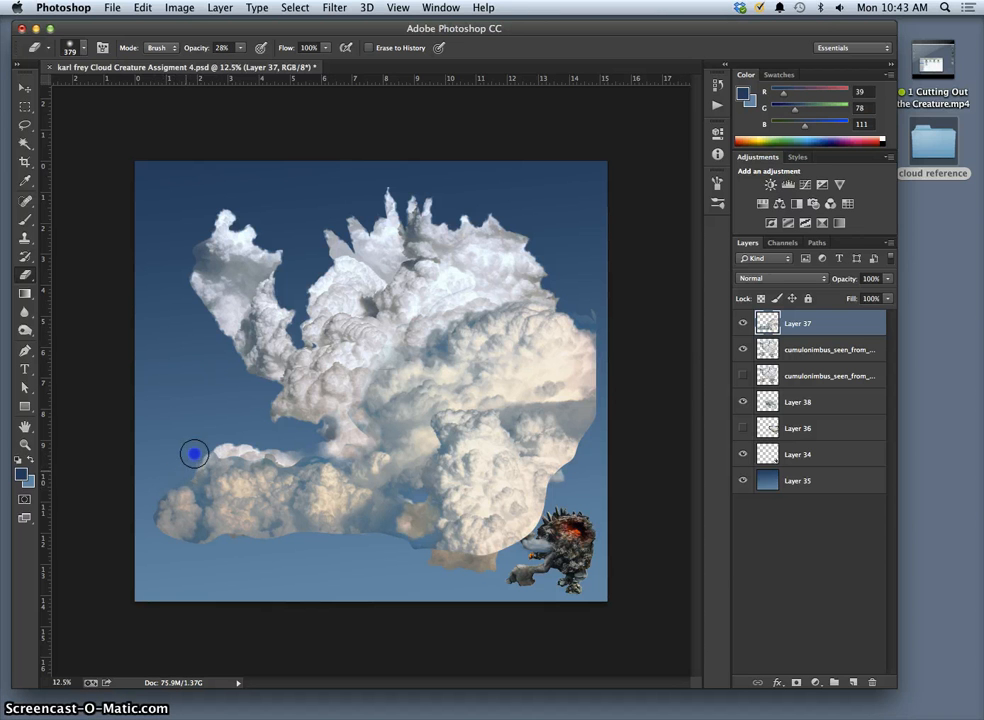
{"action": "left_click_drag", "start_coordinate": [200, 477], "coordinate": [150, 503]}
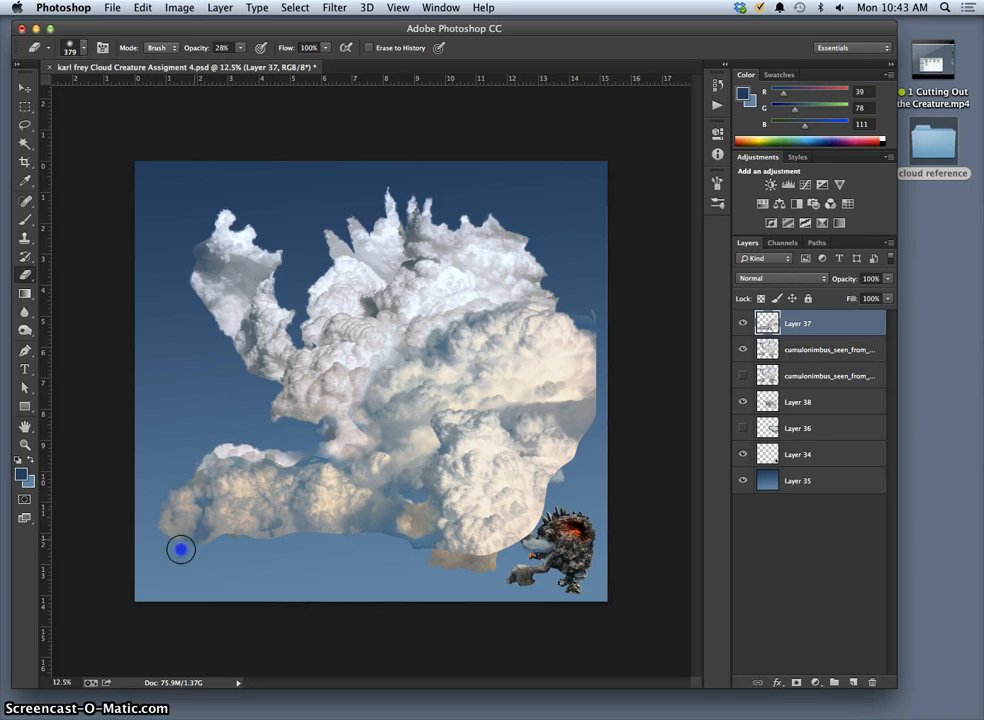
{"action": "left_click_drag", "start_coordinate": [196, 538], "coordinate": [188, 543]}
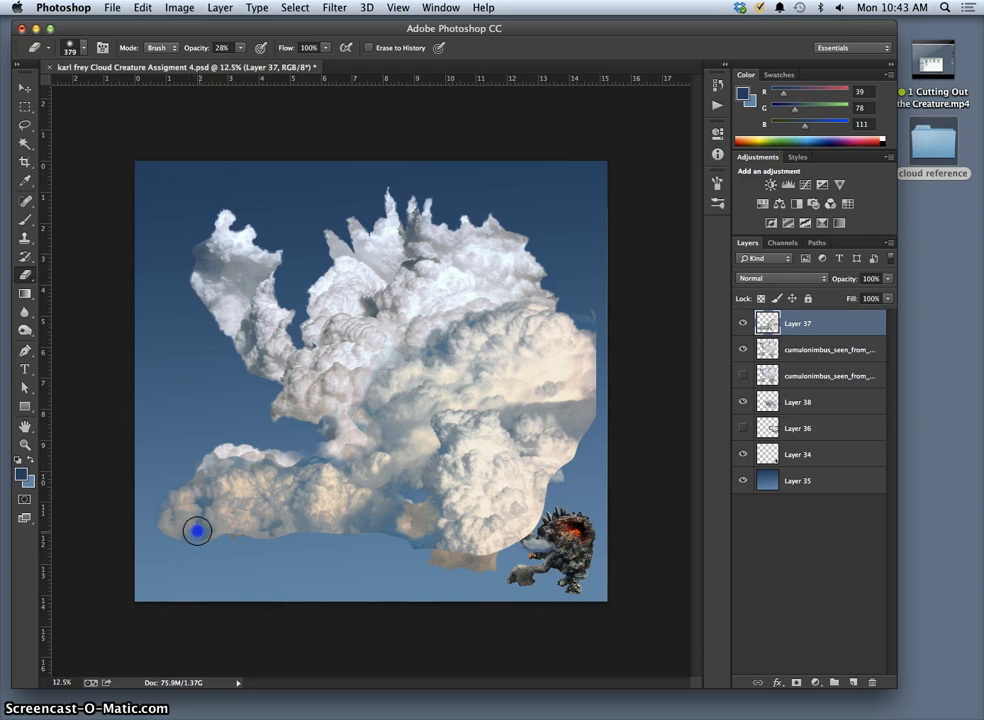
{"action": "mouse_move", "coordinate": [210, 498]}
{"action": "left_mouse_down"}
{"action": "mouse_move", "coordinate": [222, 571]}
{"action": "mouse_move", "coordinate": [194, 545]}
{"action": "mouse_move", "coordinate": [207, 530]}
{"action": "left_mouse_up"}
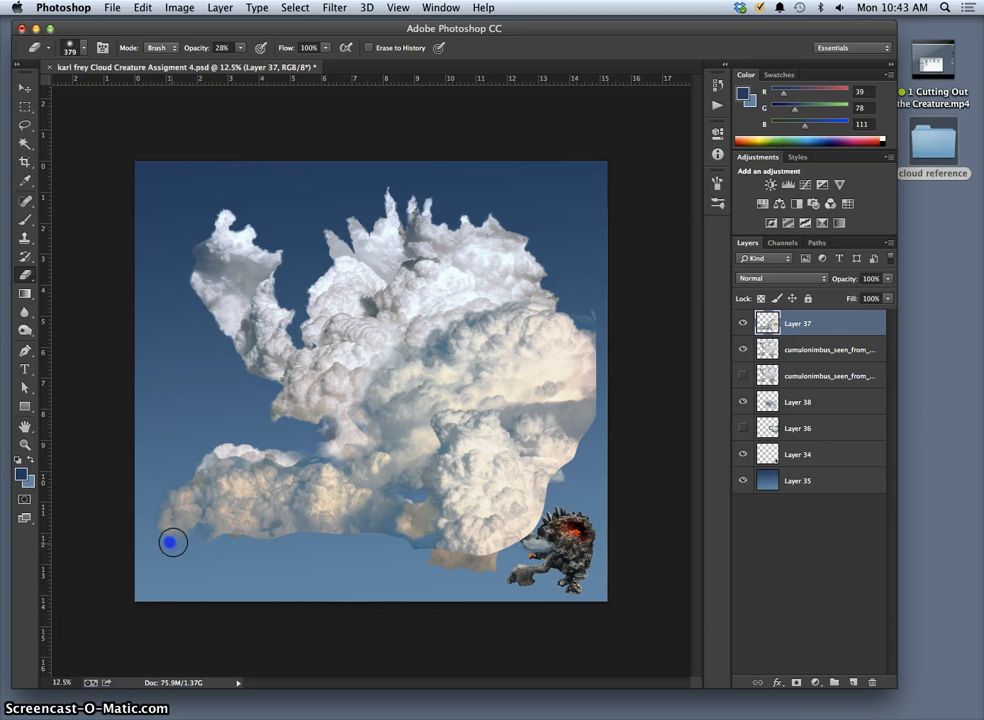
{"action": "mouse_move", "coordinate": [203, 502]}
{"action": "left_mouse_down"}
{"action": "mouse_move", "coordinate": [245, 540]}
{"action": "mouse_move", "coordinate": [240, 532]}
{"action": "left_mouse_up"}
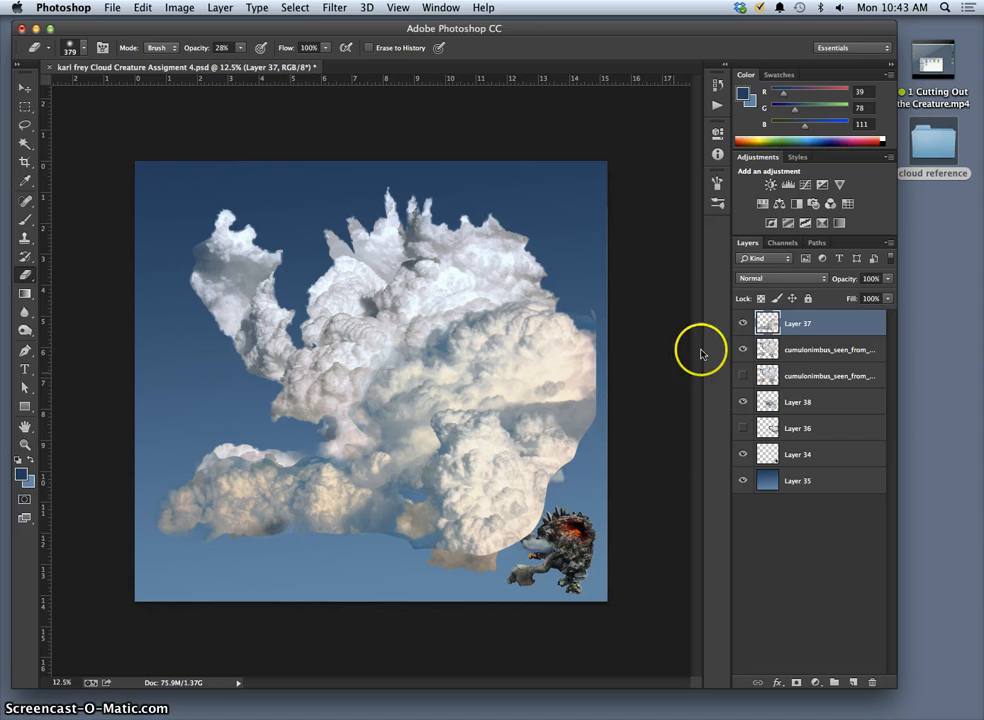
Step: Move Layer 37 beneath the visible cumulonimbus copy and the hidden cumulonimbus layer to just above Layer 35, keeping it hidden
{"action": "mouse_move", "coordinate": [788, 331]}
{"action": "left_mouse_down"}
{"action": "mouse_move", "coordinate": [795, 370]}
{"action": "mouse_move", "coordinate": [797, 323]}
{"action": "left_mouse_up"}
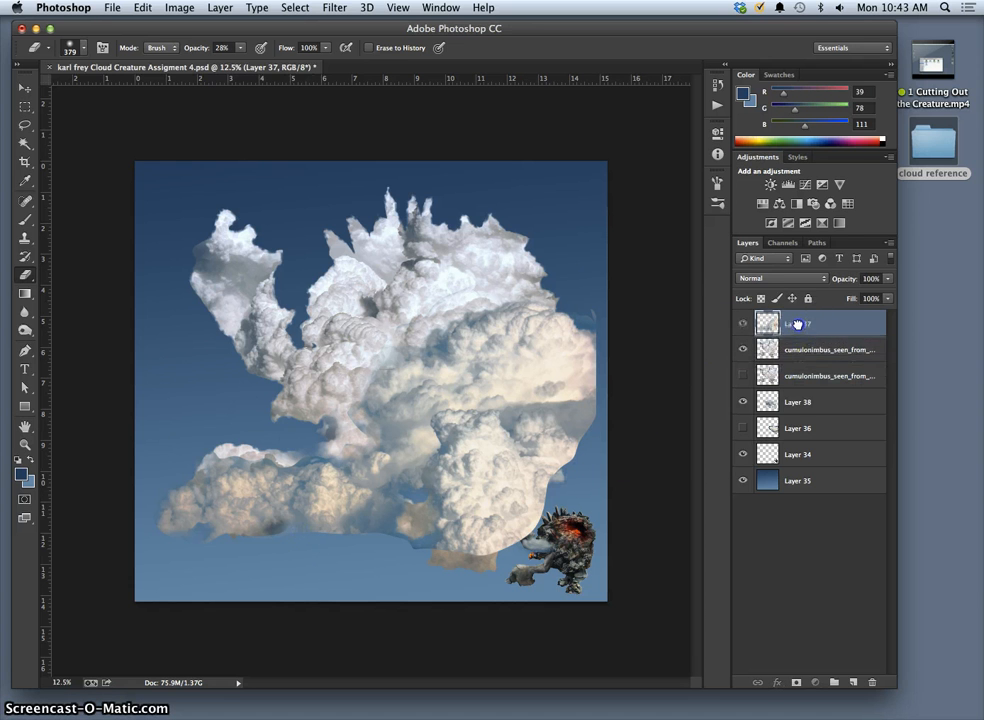
{"action": "left_click", "coordinate": [793, 354]}
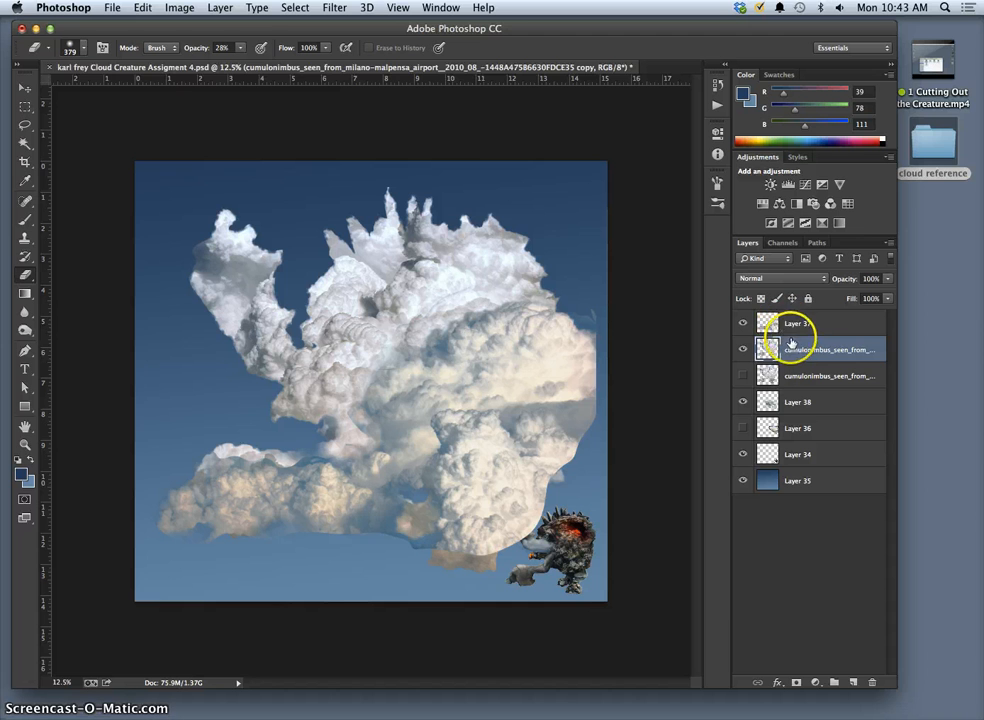
{"action": "left_click_drag", "start_coordinate": [786, 323], "coordinate": [790, 437]}
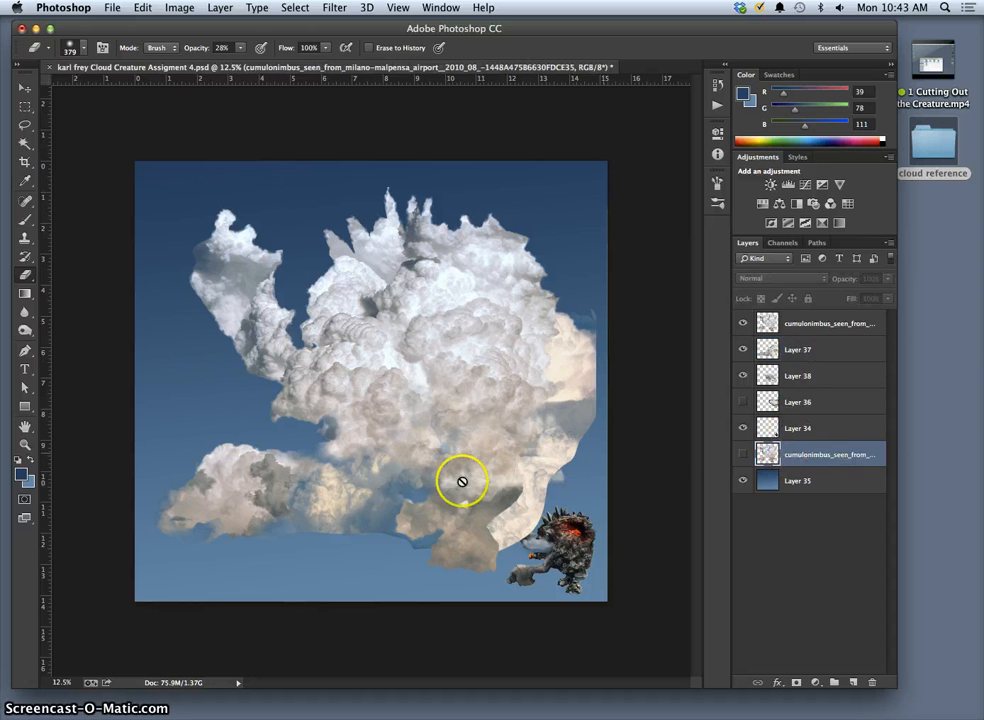
{"action": "left_click", "coordinate": [742, 454]}
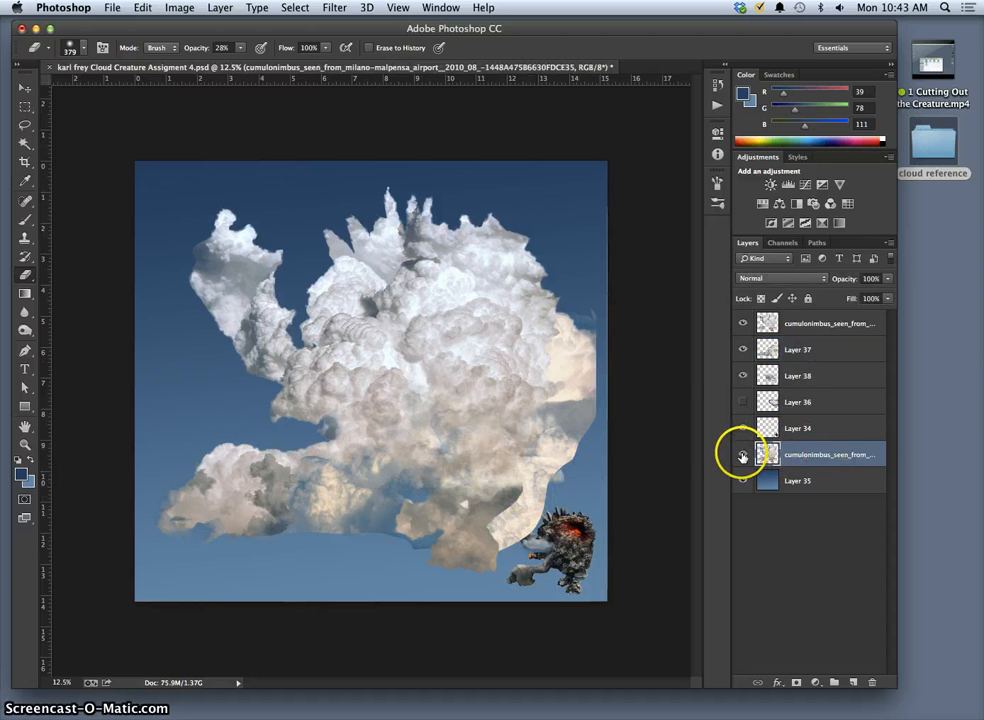
{"action": "left_click", "coordinate": [742, 454]}
Step: Select Layer 37, check its visibility, and softly erase its lower outer edge beside the small creature reference
{"action": "left_click", "coordinate": [791, 325]}
{"action": "left_click", "coordinate": [782, 347]}
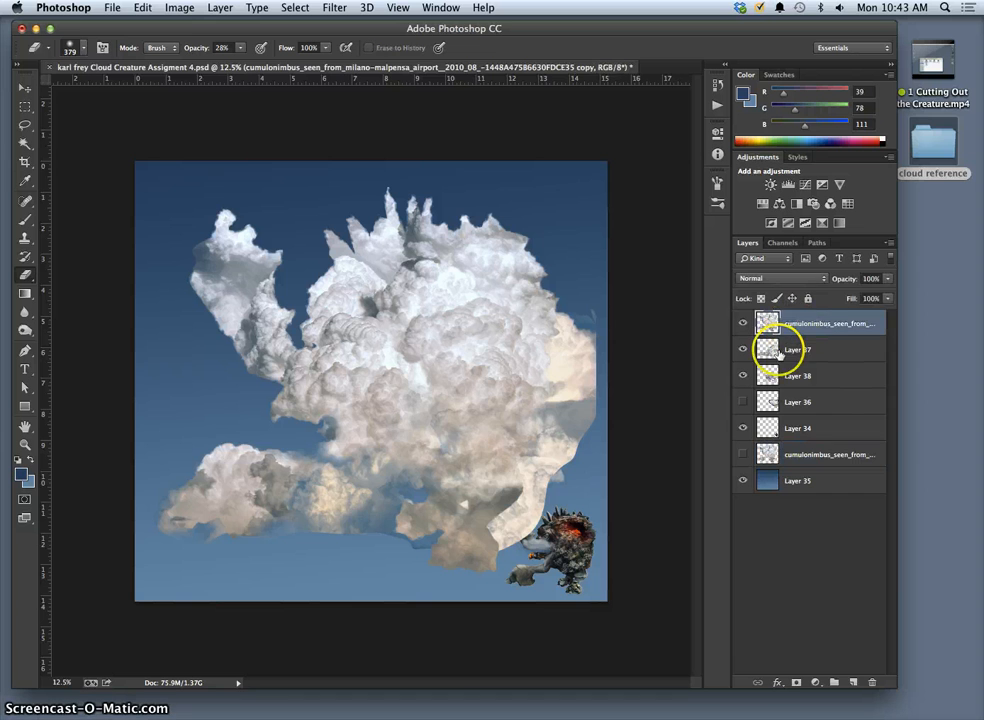
{"action": "left_click", "coordinate": [743, 350]}
{"action": "left_click", "coordinate": [743, 350]}
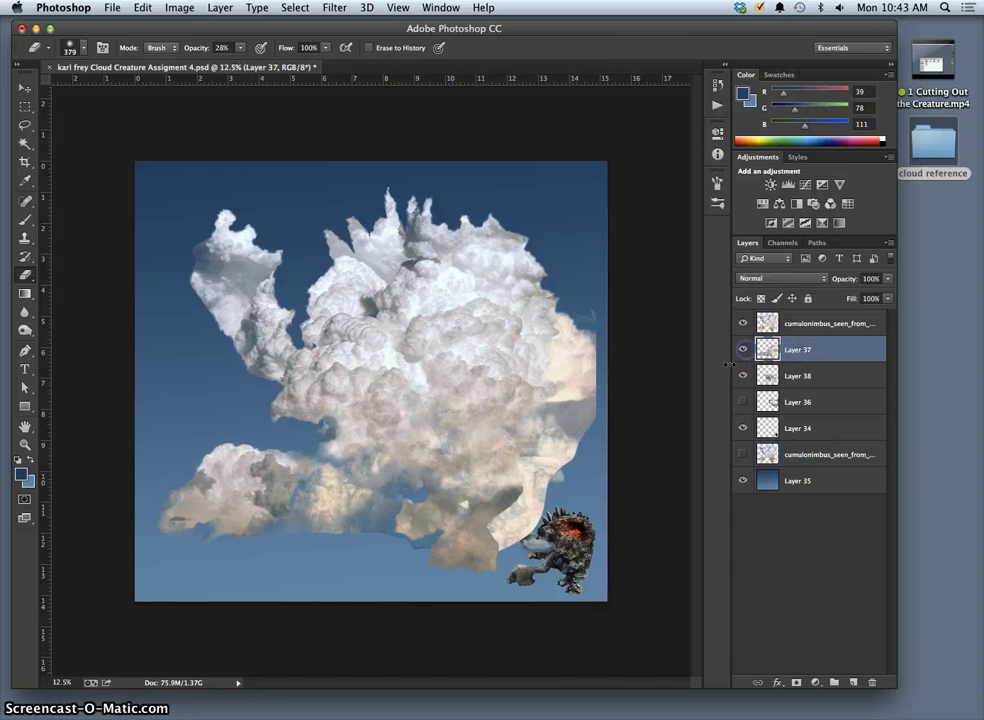
{"action": "left_click_drag", "start_coordinate": [543, 499], "coordinate": [516, 553]}
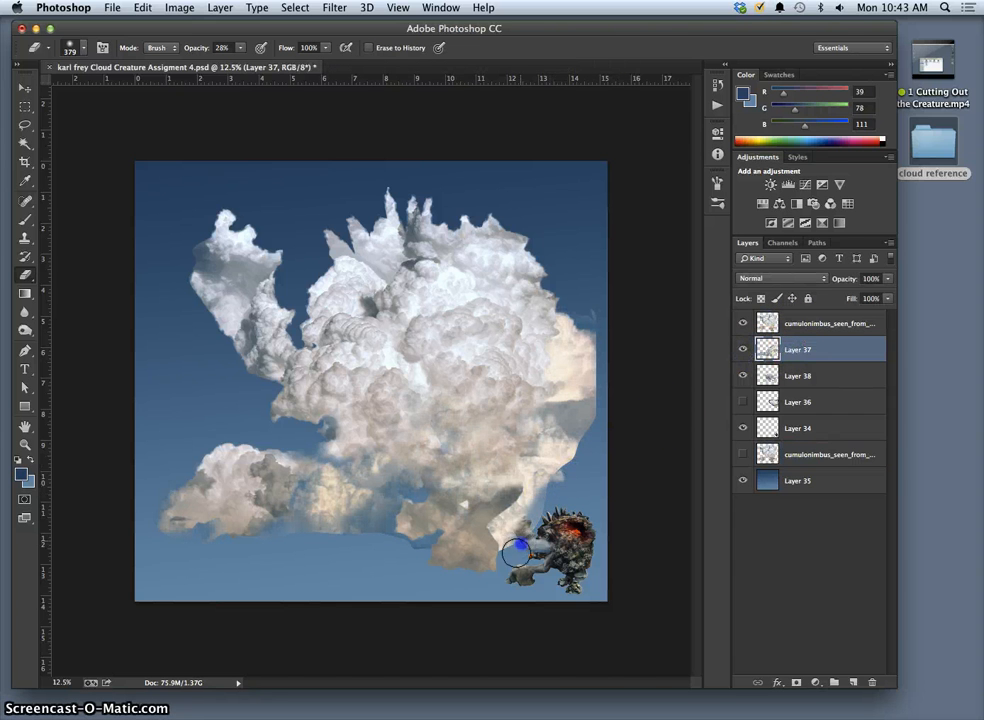
{"action": "left_click_drag", "start_coordinate": [561, 475], "coordinate": [519, 554]}
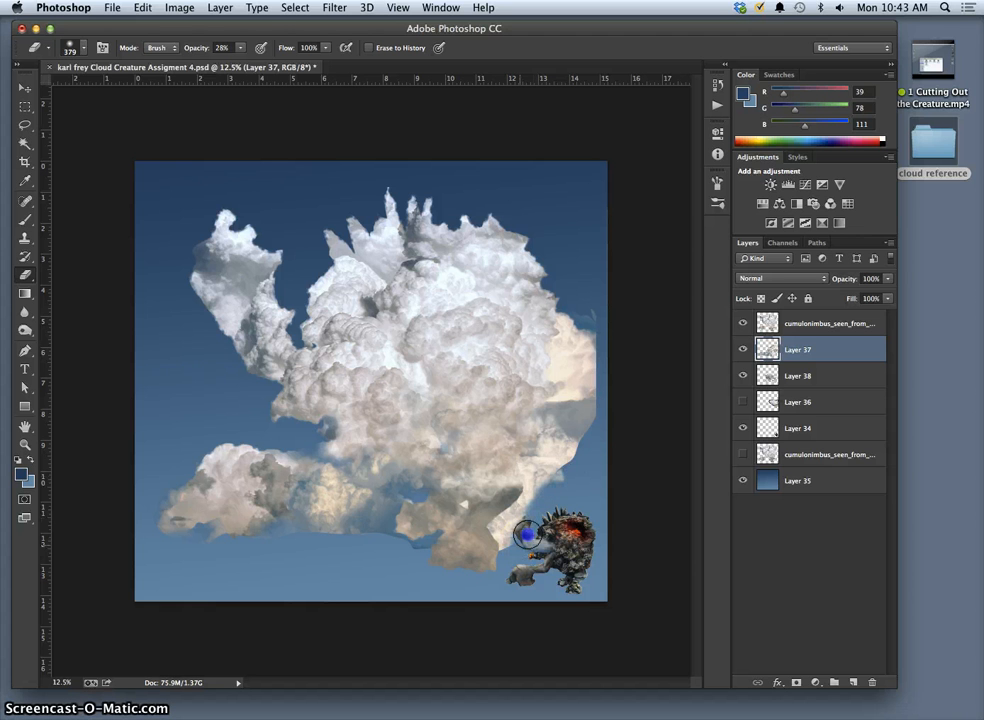
Step: Raise the Eraser opacity to 100% and erase Layer 37's excess cloud along the creature's back and underside
{"action": "left_click_drag", "start_coordinate": [240, 47], "coordinate": [289, 57]}
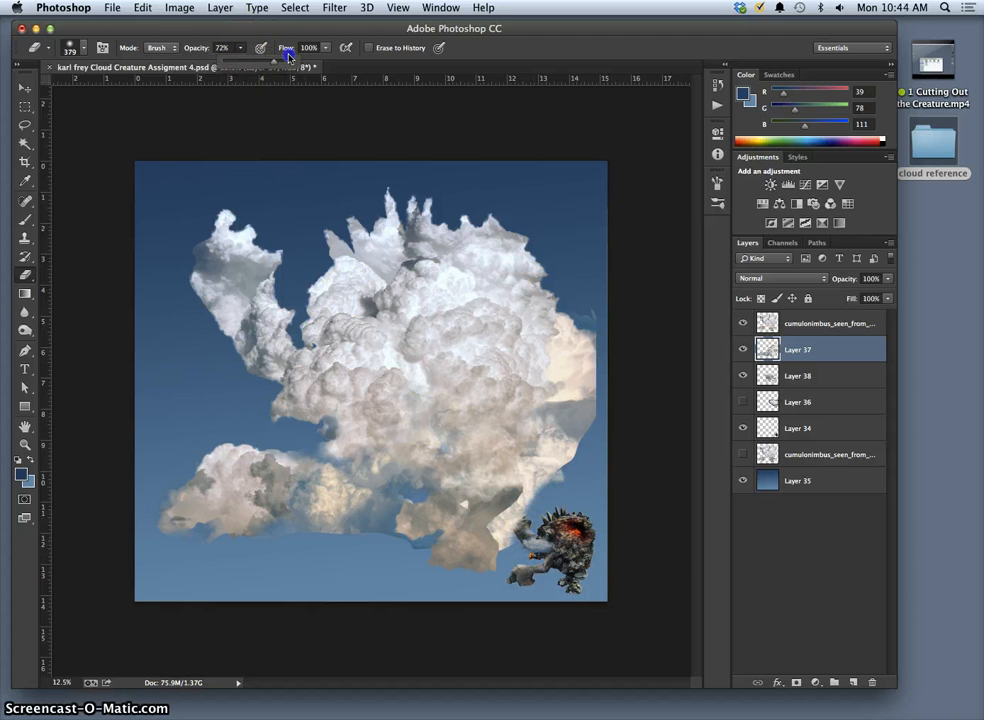
{"action": "left_click", "coordinate": [523, 540]}
{"action": "left_click_drag", "start_coordinate": [510, 546], "coordinate": [510, 537]}
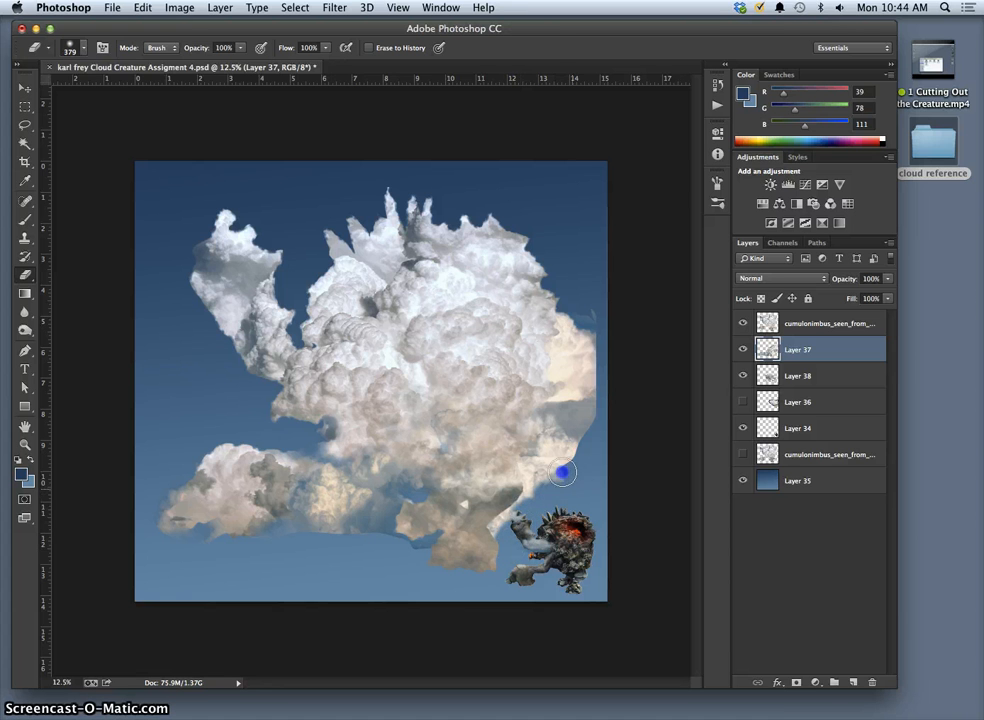
{"action": "mouse_move", "coordinate": [594, 407]}
{"action": "left_mouse_down"}
{"action": "mouse_move", "coordinate": [606, 359]}
{"action": "mouse_move", "coordinate": [586, 300]}
{"action": "mouse_move", "coordinate": [575, 327]}
{"action": "mouse_move", "coordinate": [559, 307]}
{"action": "mouse_move", "coordinate": [590, 366]}
{"action": "left_mouse_up"}
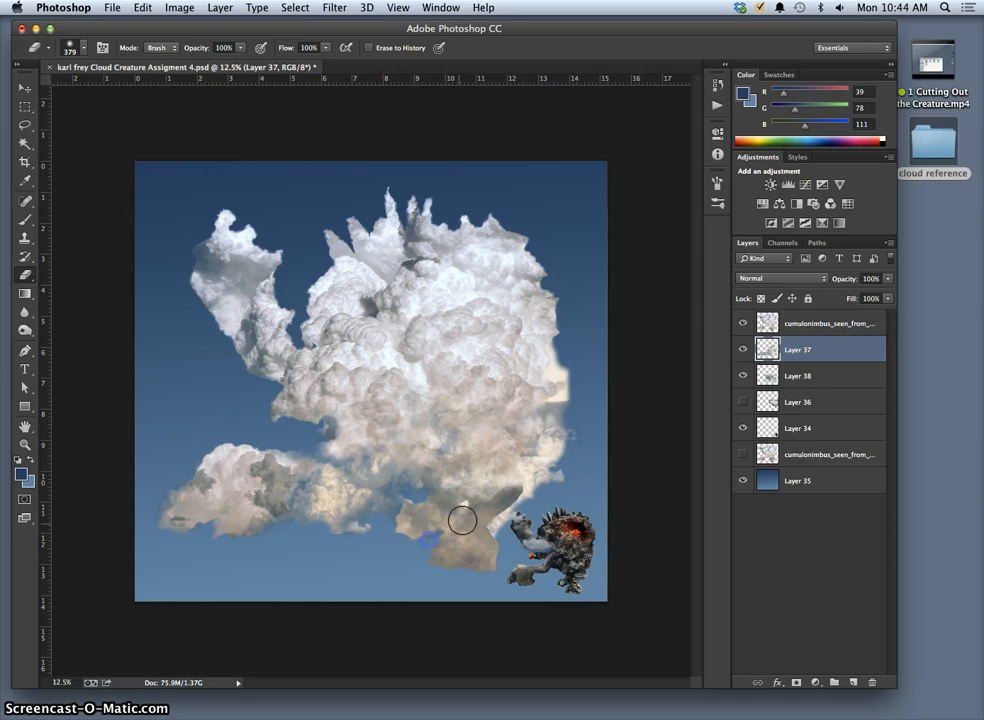
{"action": "mouse_move", "coordinate": [591, 446]}
{"action": "left_mouse_down"}
{"action": "mouse_move", "coordinate": [592, 425]}
{"action": "mouse_move", "coordinate": [552, 385]}
{"action": "left_mouse_up"}
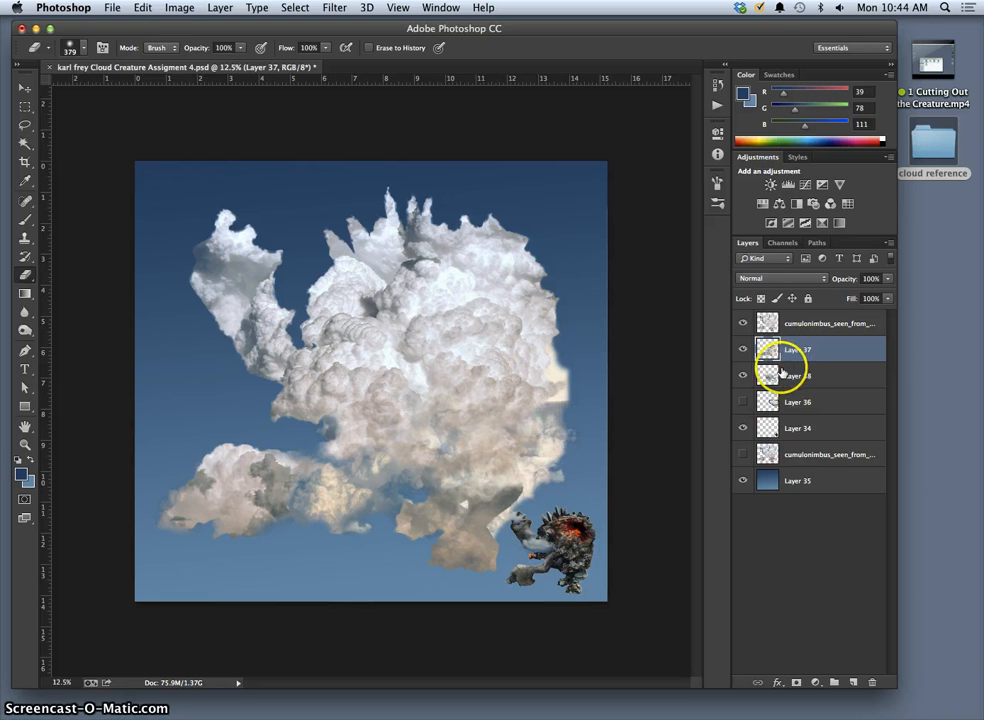
Step: Compare the creature with and without Layer 37, move the layer above the cumulonimbus copy, and leave it visible
{"action": "left_click", "coordinate": [744, 349]}
{"action": "left_click", "coordinate": [744, 349]}
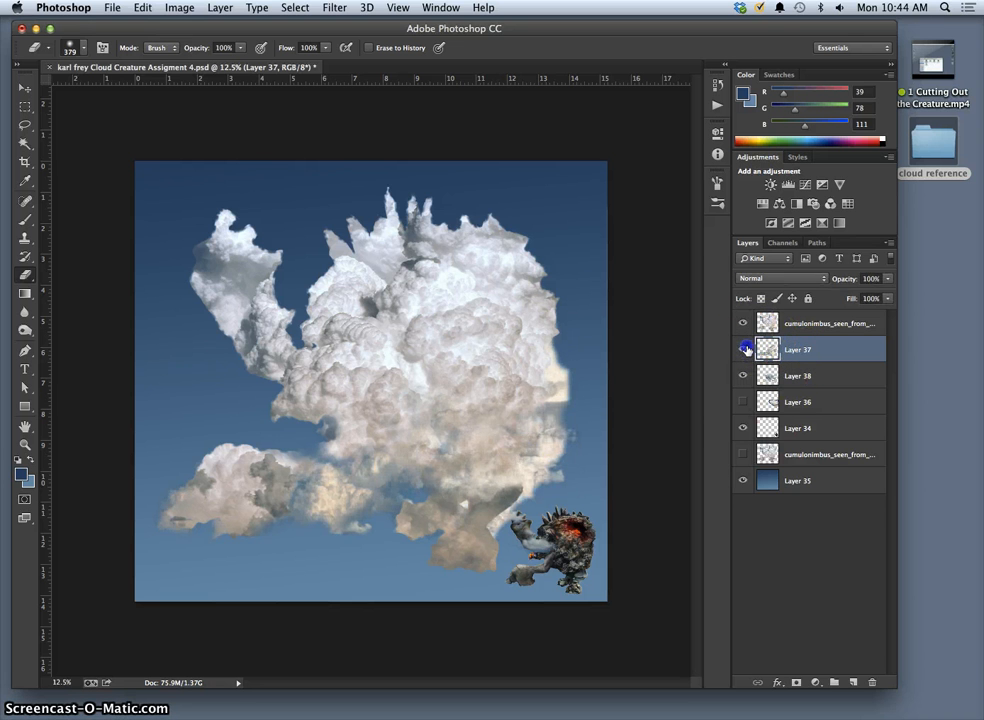
{"action": "left_click", "coordinate": [745, 350]}
{"action": "left_click", "coordinate": [744, 349]}
{"action": "left_click", "coordinate": [744, 349]}
{"action": "left_click_drag", "start_coordinate": [780, 348], "coordinate": [787, 322]}
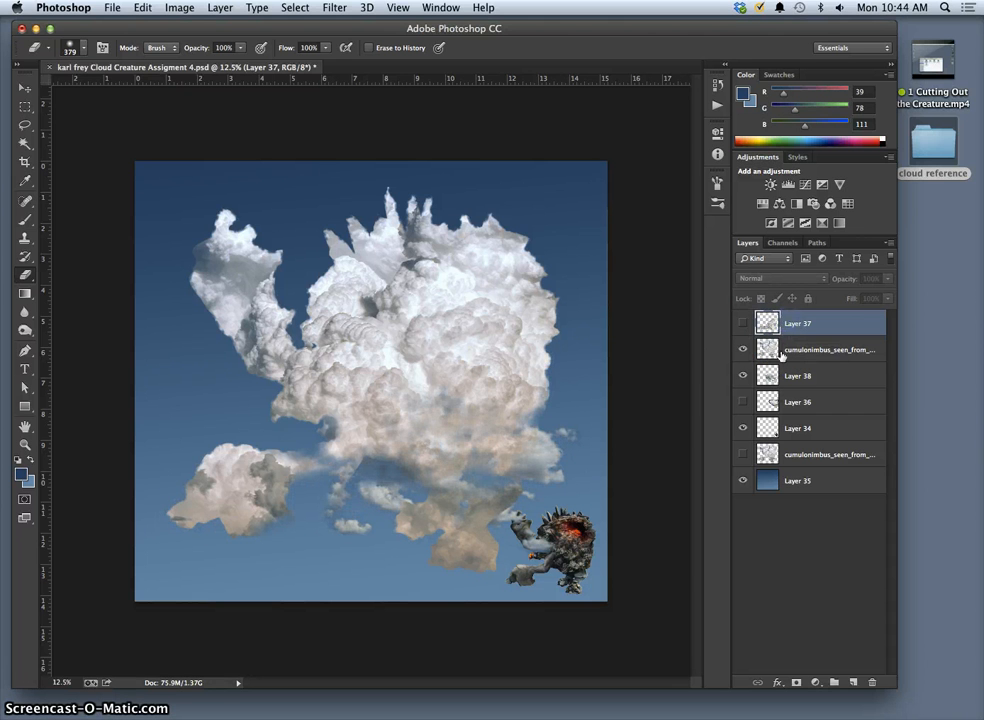
{"action": "left_click", "coordinate": [743, 324]}
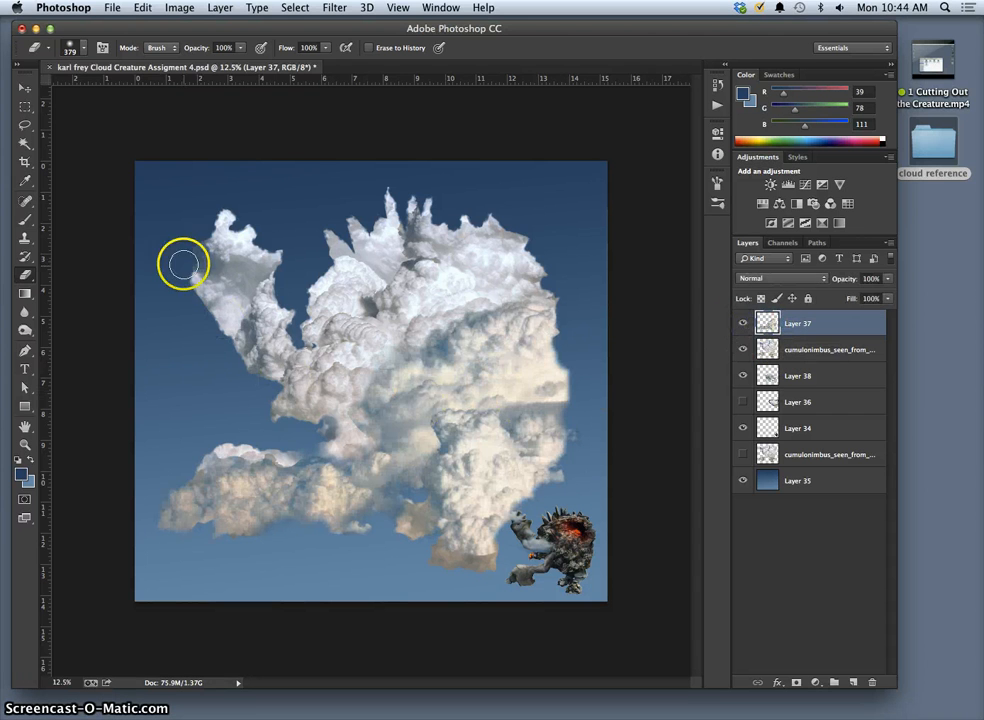
Step: Move Layer 37 straight up so its cloud covers the creature's upper body
{"action": "left_click", "coordinate": [801, 323]}
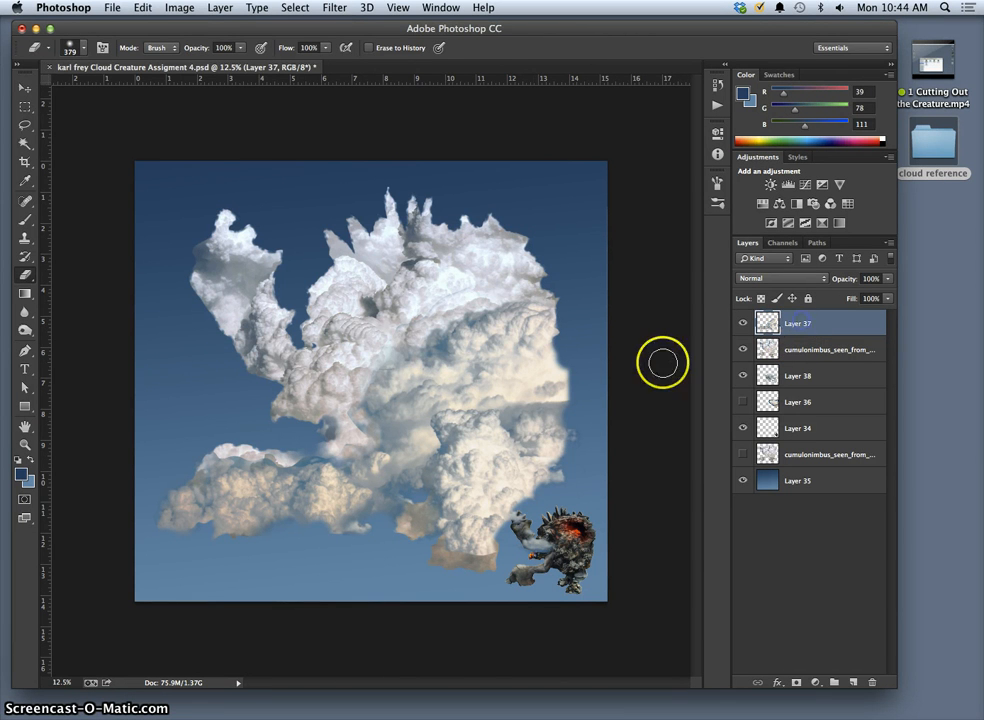
{"action": "left_click", "coordinate": [25, 88]}
{"action": "left_click_drag", "start_coordinate": [447, 369], "coordinate": [449, 273]}
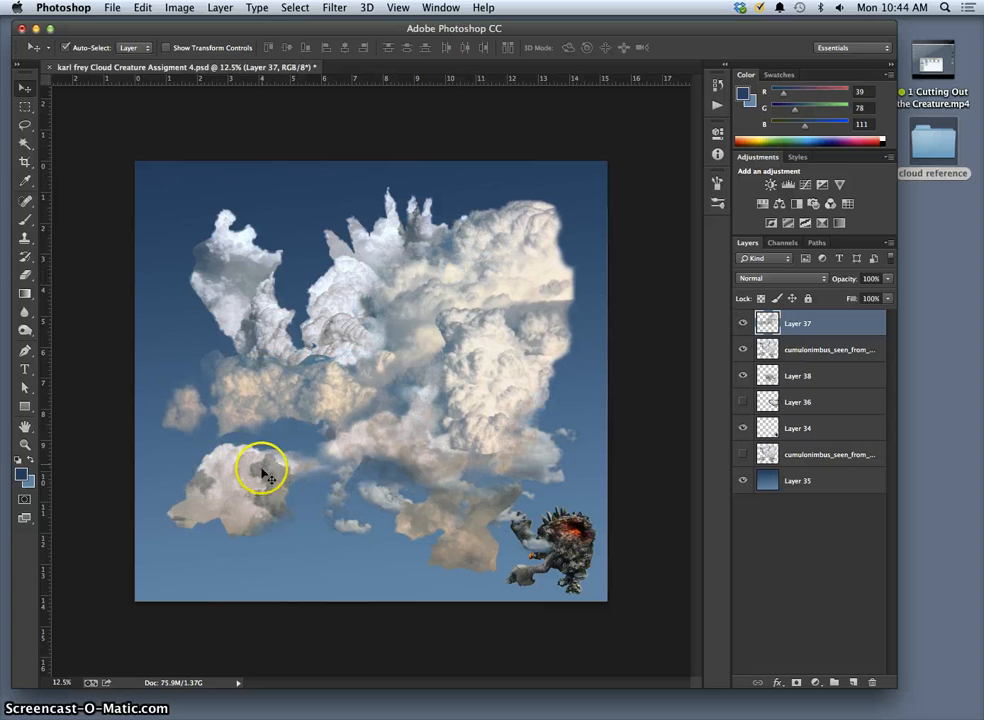
Step: Choose the Clone Stamp tool sampling Current & Below, and add a new layer above Layer 37 named Clone Stamping
{"action": "left_click", "coordinate": [28, 240]}
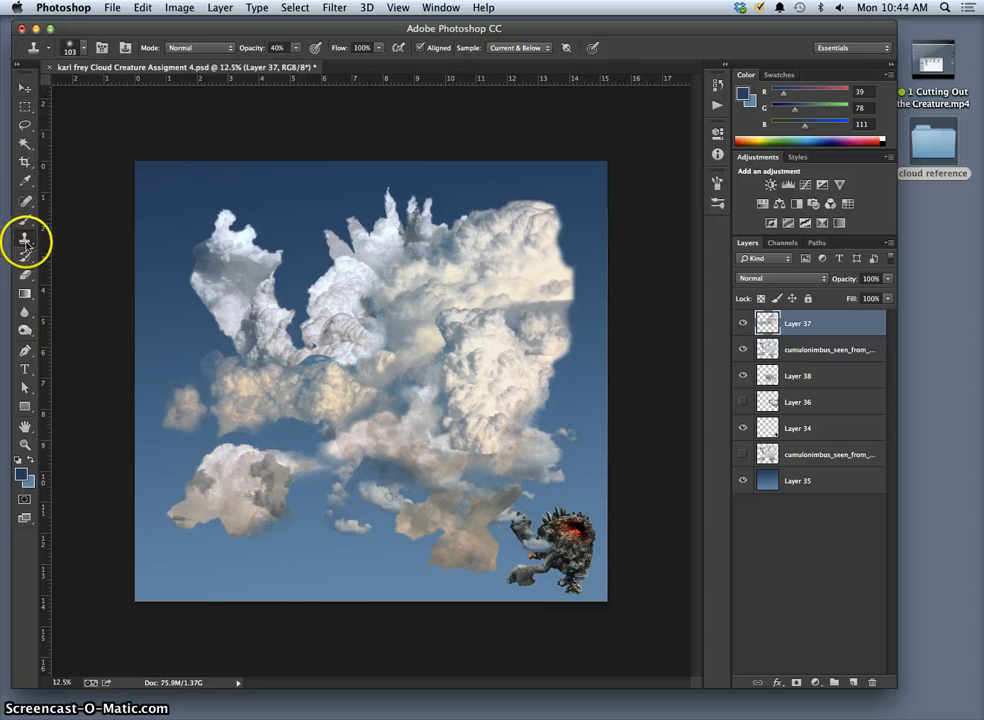
{"action": "left_click", "coordinate": [548, 49]}
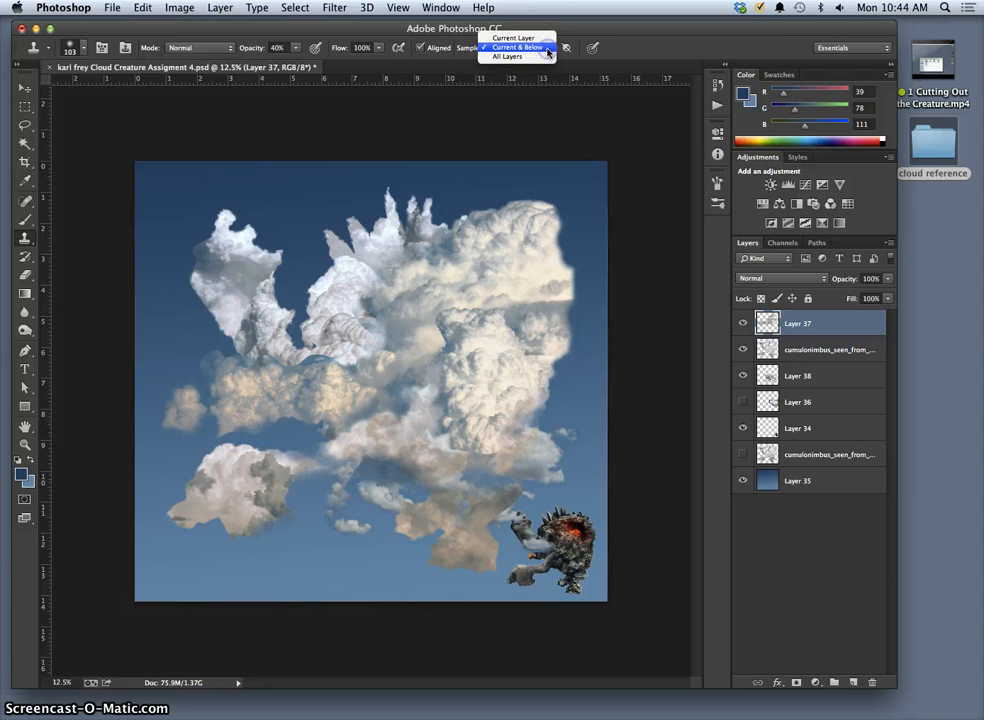
{"action": "left_click", "coordinate": [540, 48]}
{"action": "left_click", "coordinate": [808, 328]}
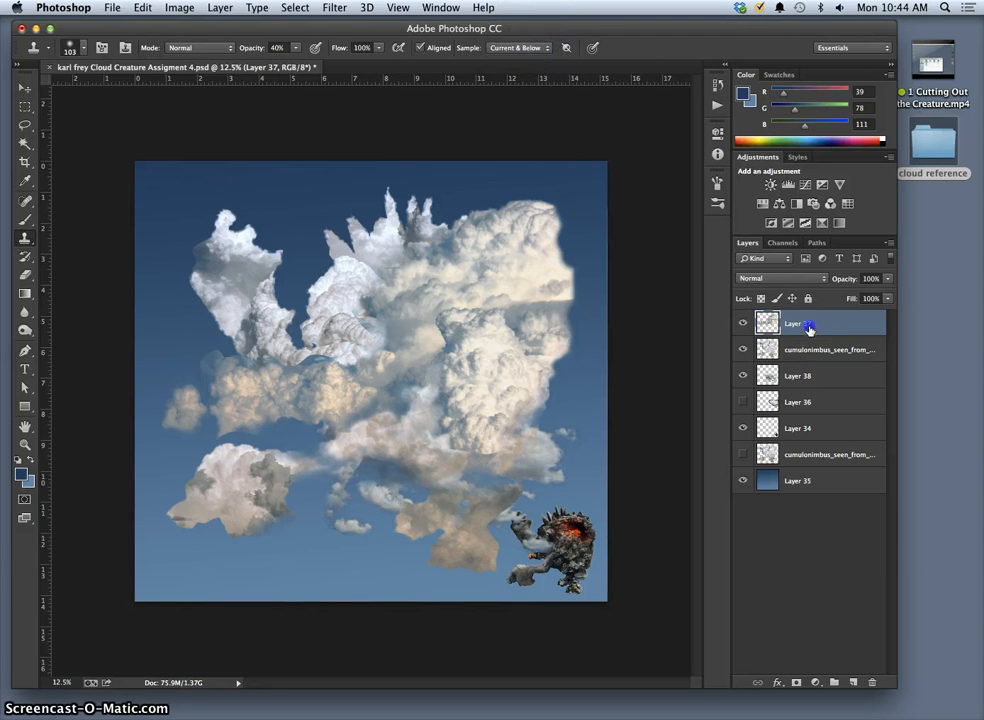
{"action": "left_click", "coordinate": [854, 682]}
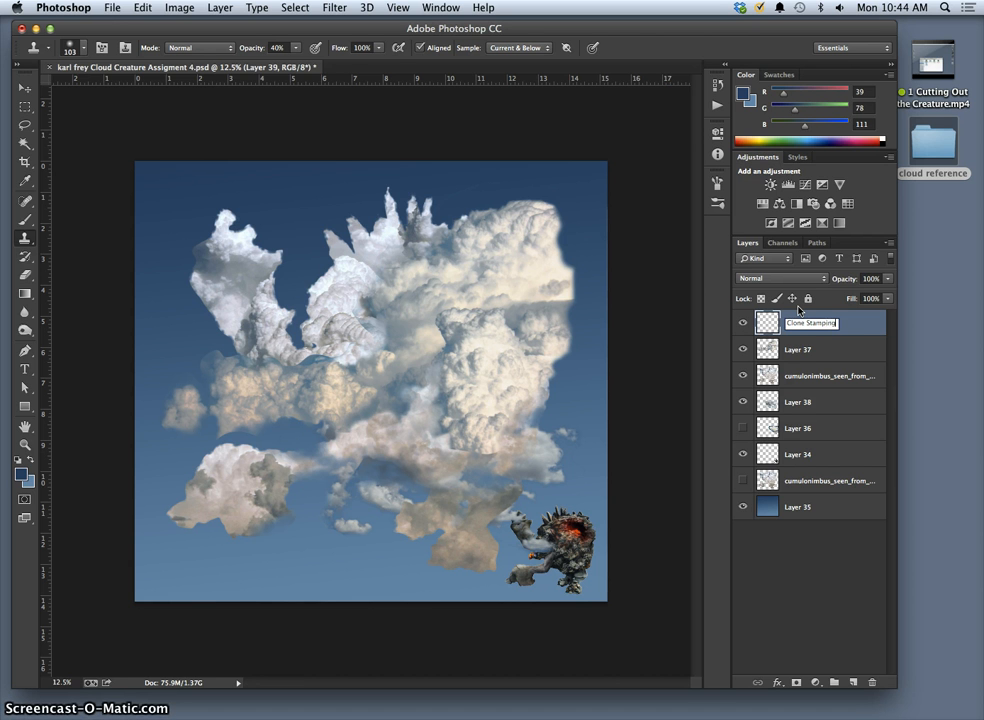
{"action": "left_click", "coordinate": [854, 327]}
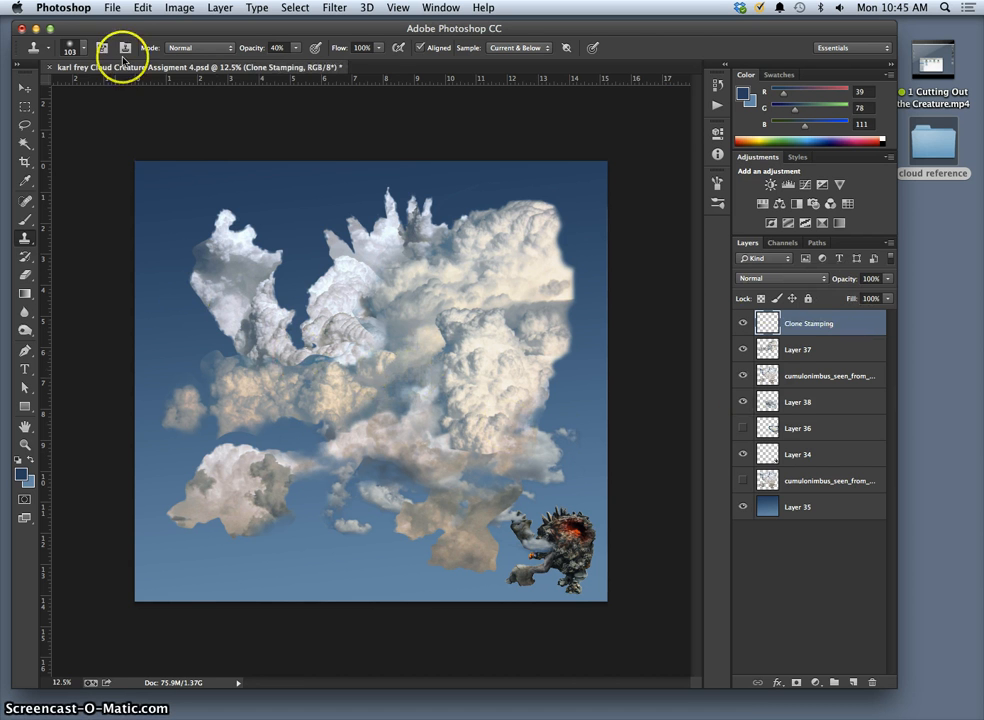
Step: Set the Clone Stamp brush to a soft round tip of 289 px with 0% hardness
{"action": "left_click", "coordinate": [84, 47]}
{"action": "left_click", "coordinate": [155, 91]}
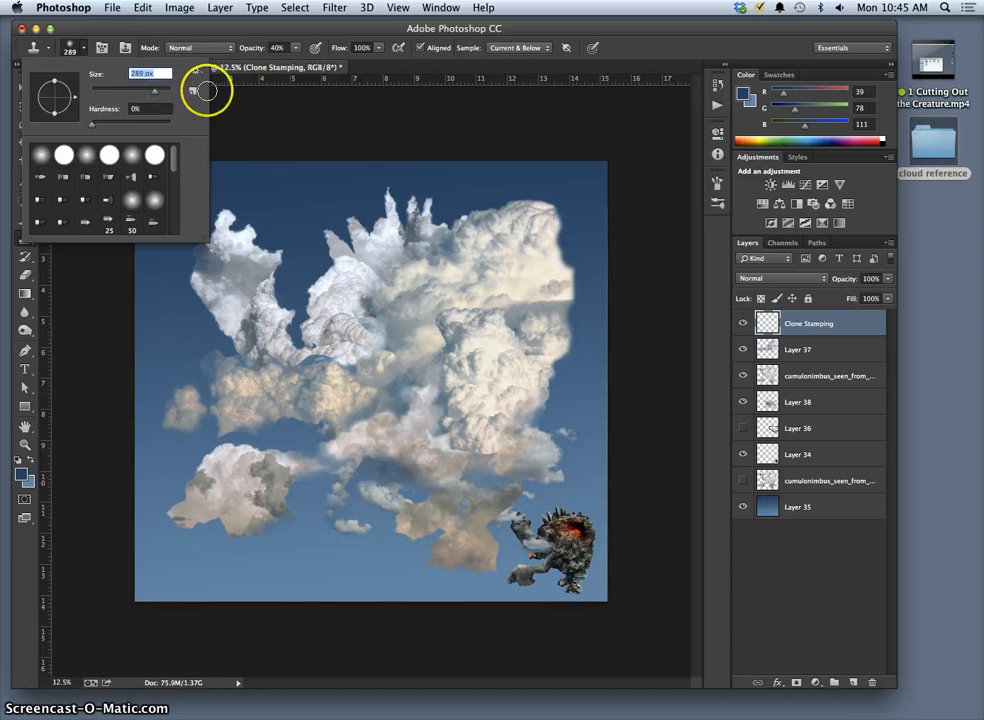
{"action": "left_click", "coordinate": [88, 157]}
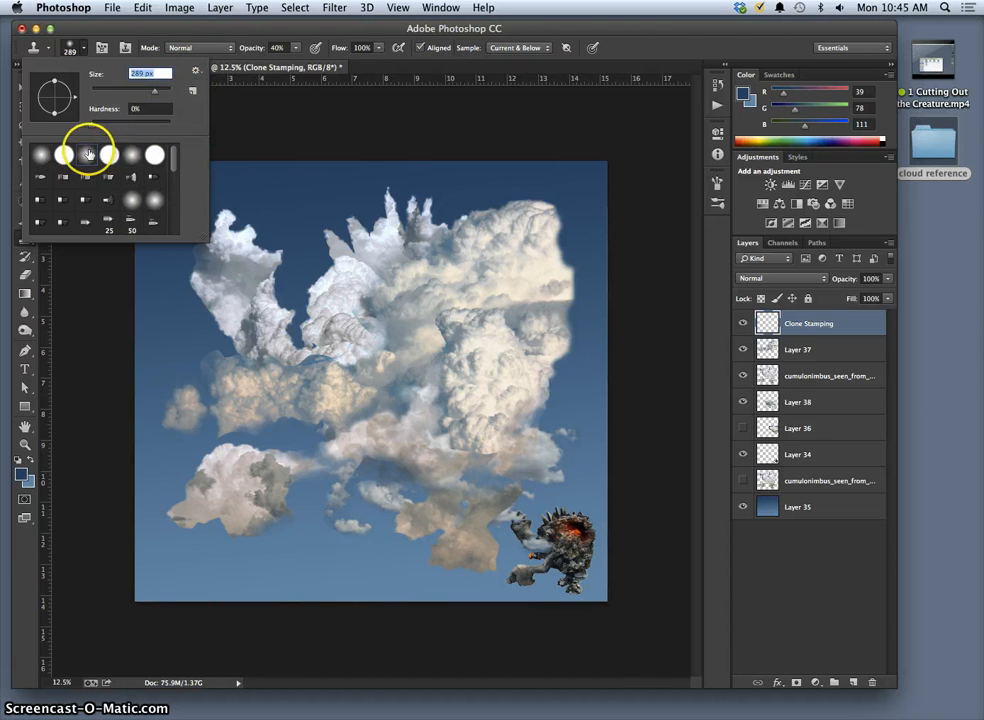
{"action": "key", "text": "Return"}
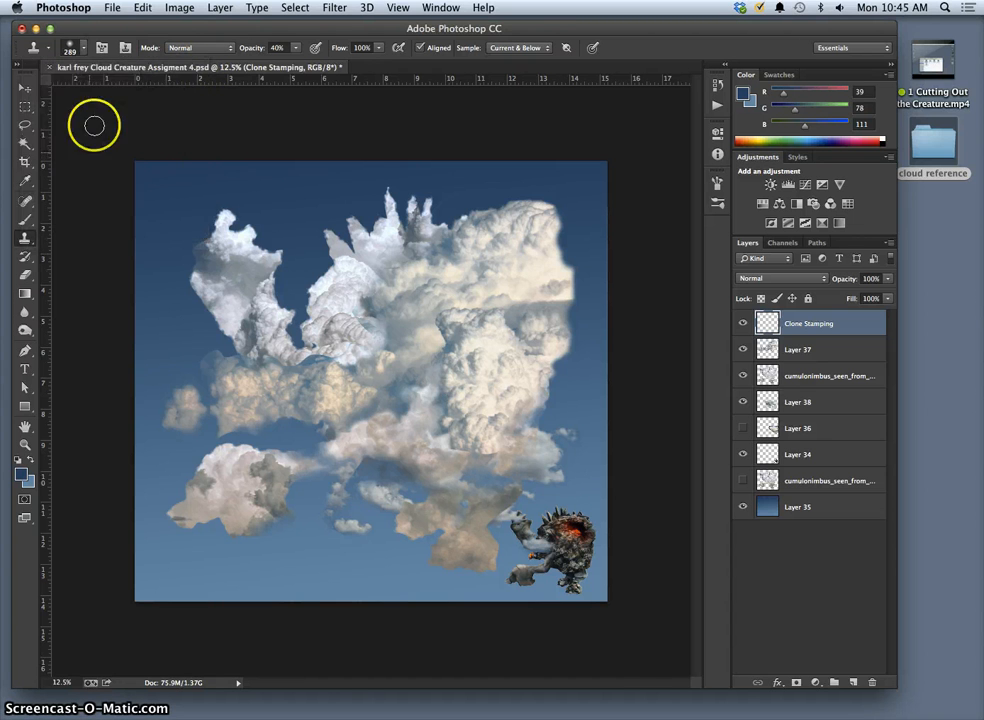
{"action": "left_click", "coordinate": [84, 47]}
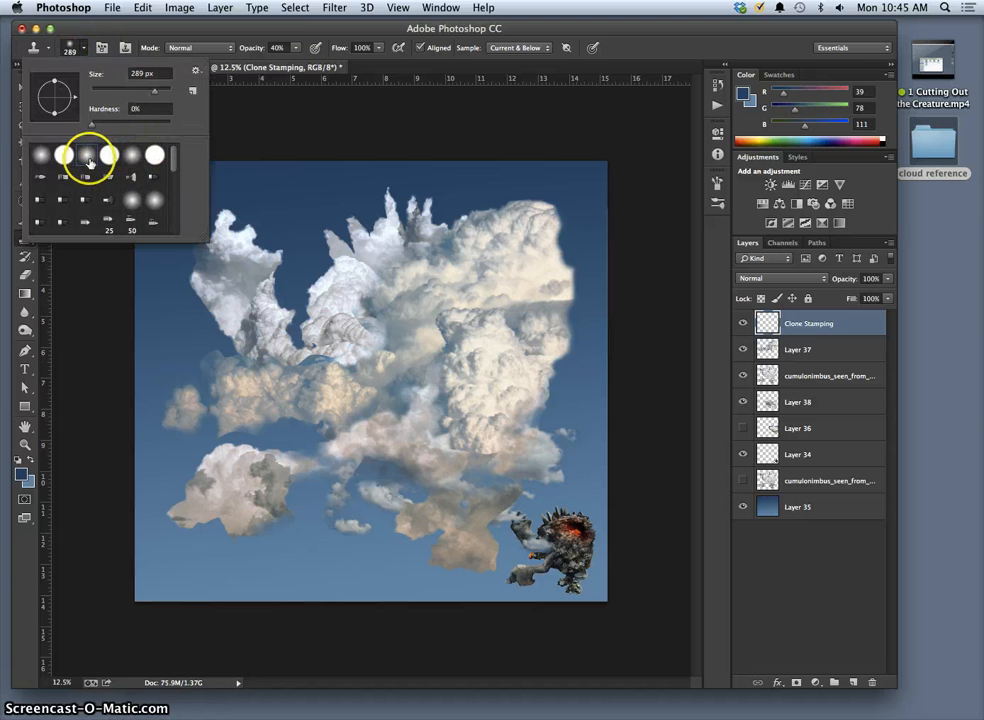
Step: Enlarge the Clone Stamp brush to 432 px and clone texture from the large body cloud over the raised cloud beside the spikes
{"action": "left_click_drag", "start_coordinate": [154, 89], "coordinate": [160, 94]}
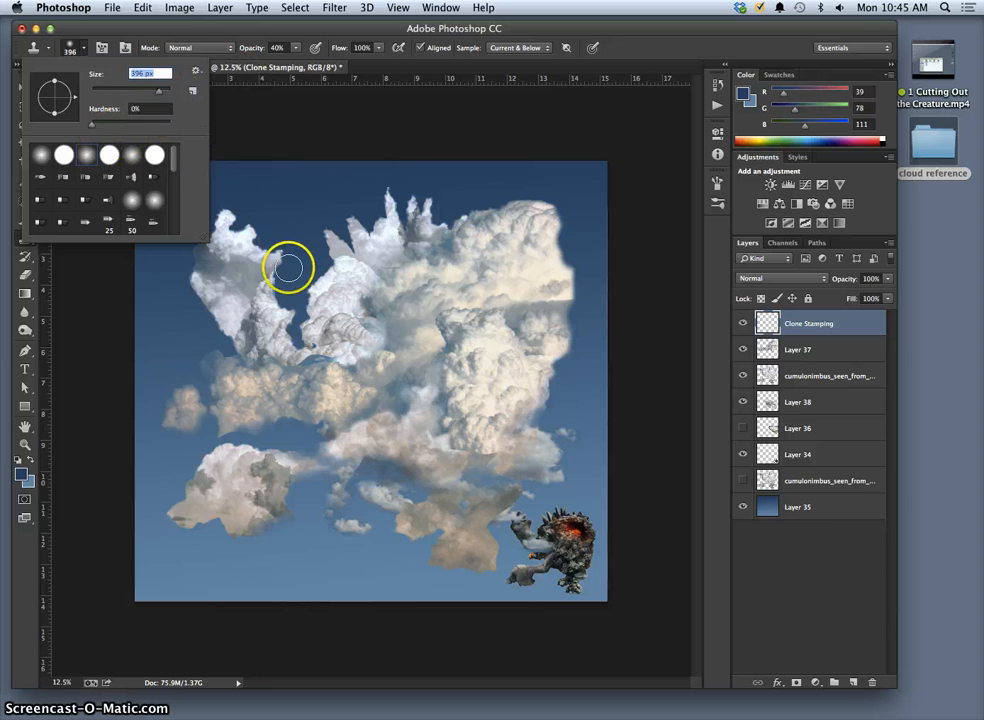
{"action": "left_click", "coordinate": [157, 91]}
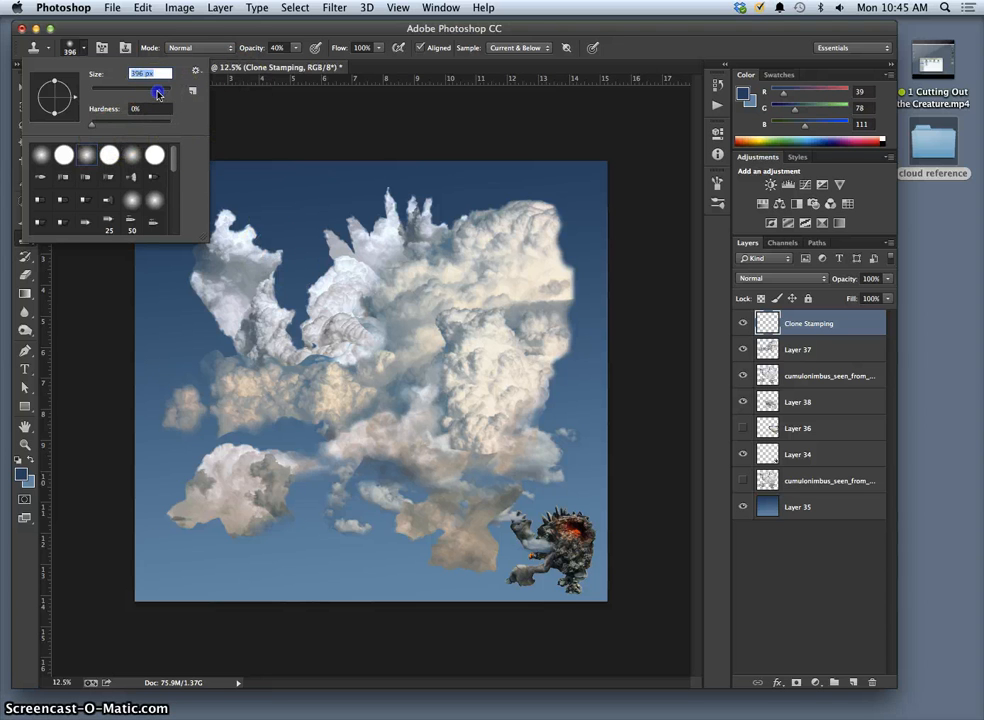
{"action": "left_click", "coordinate": [296, 47]}
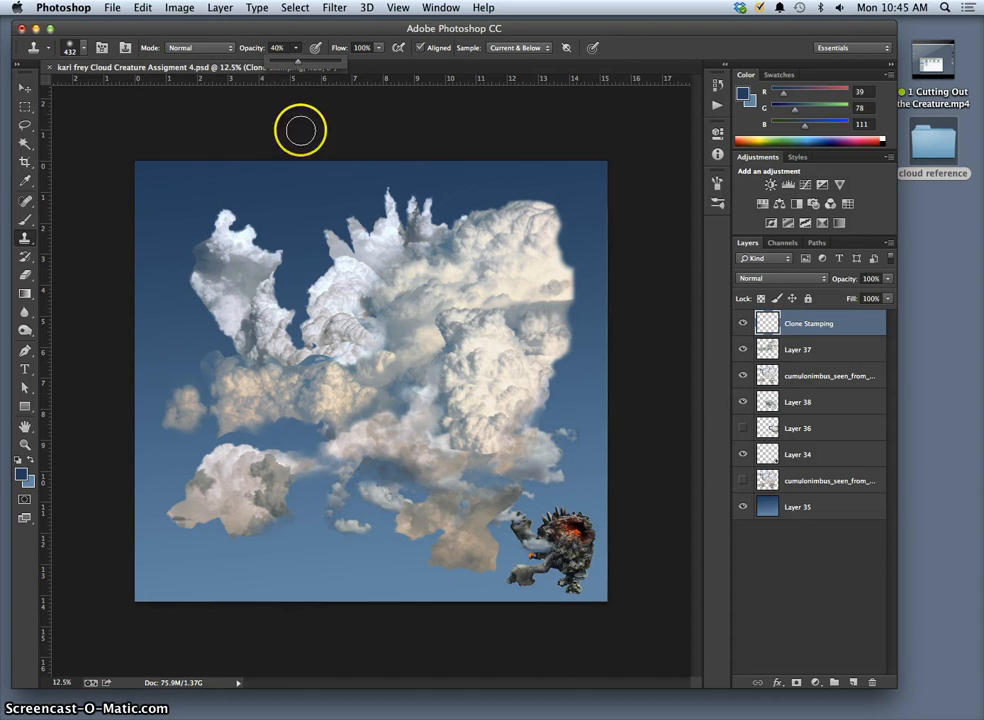
{"action": "left_click", "coordinate": [471, 376], "text": "alt"}
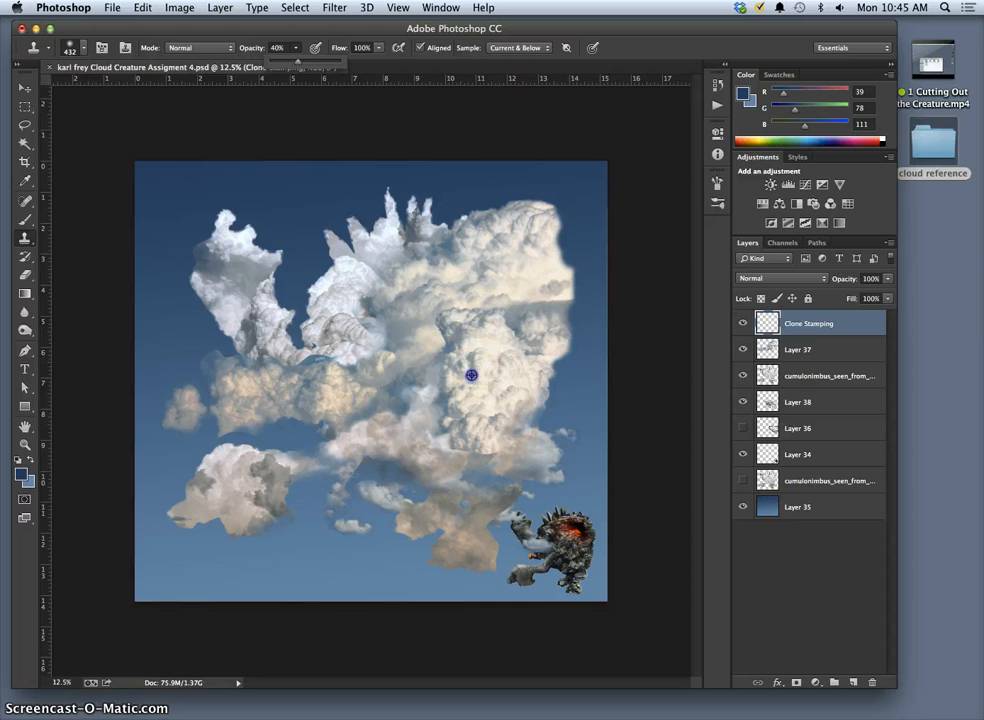
{"action": "left_click", "coordinate": [456, 360], "text": "alt"}
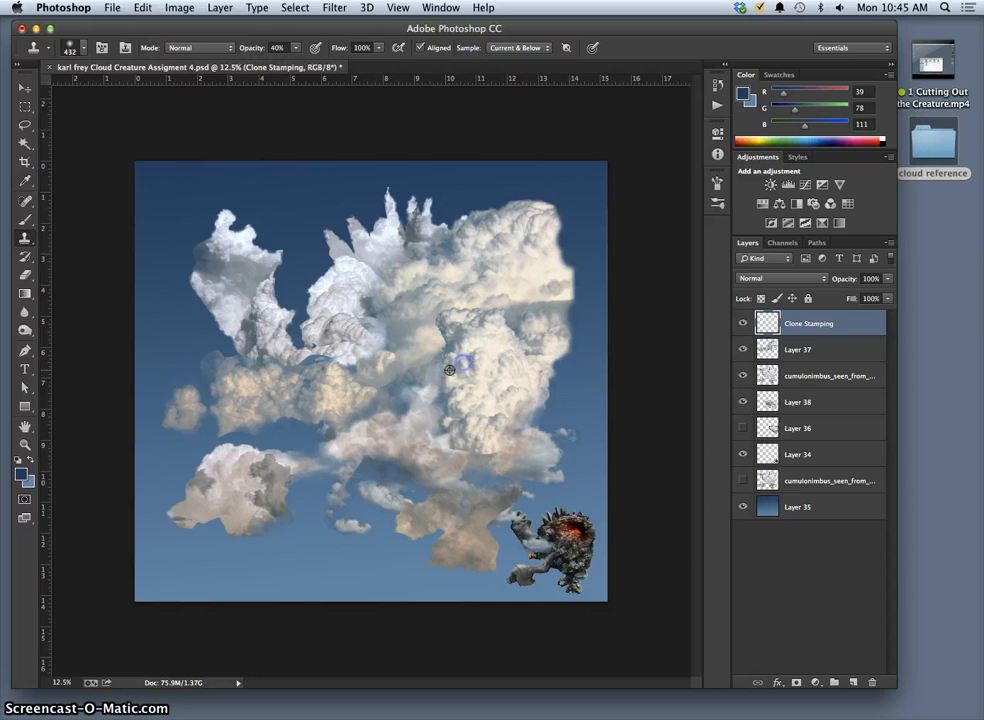
{"action": "left_click", "coordinate": [335, 258]}
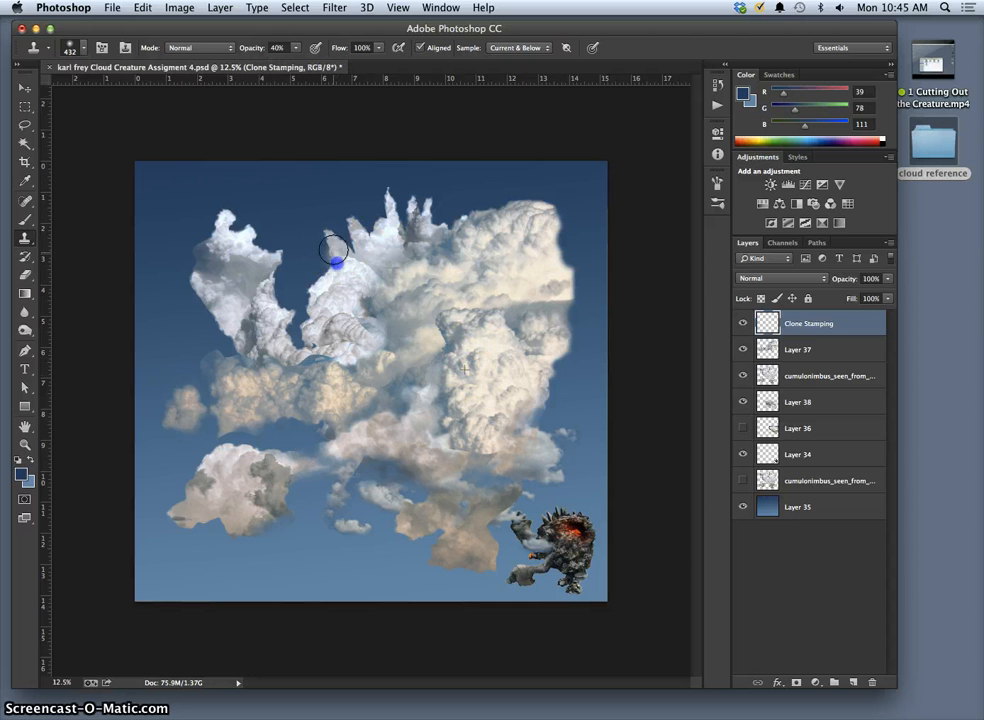
{"action": "mouse_move", "coordinate": [344, 258]}
{"action": "left_mouse_down"}
{"action": "mouse_move", "coordinate": [351, 222]}
{"action": "mouse_move", "coordinate": [358, 256]}
{"action": "mouse_move", "coordinate": [390, 256]}
{"action": "mouse_move", "coordinate": [392, 267]}
{"action": "mouse_move", "coordinate": [385, 282]}
{"action": "mouse_move", "coordinate": [345, 294]}
{"action": "left_mouse_up"}
{"action": "left_click", "coordinate": [499, 342], "text": "alt"}
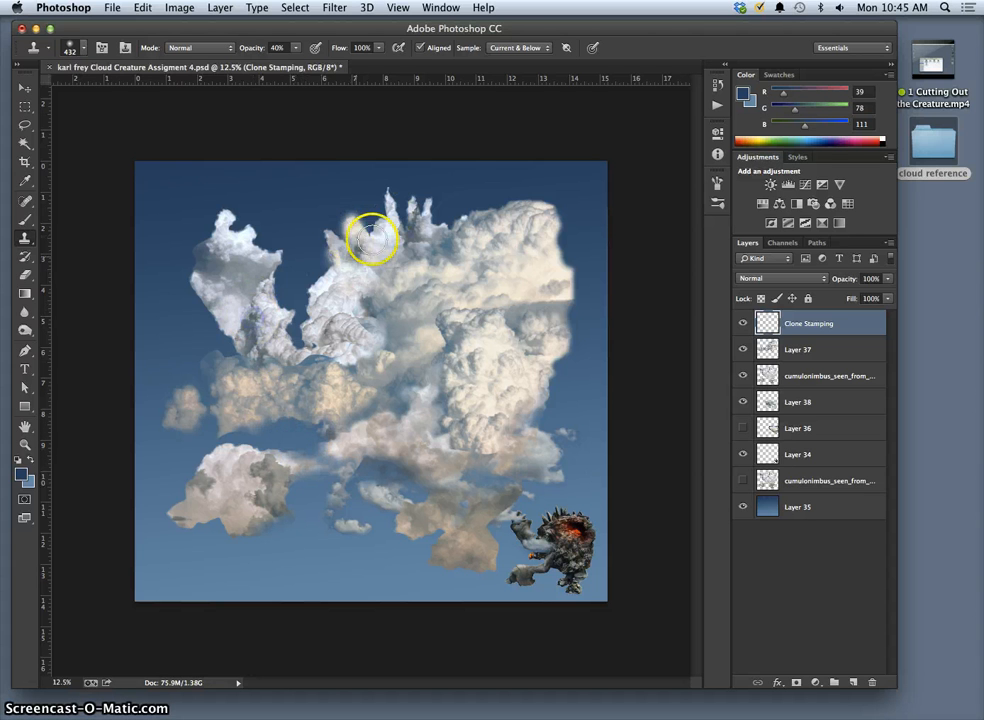
{"action": "left_click_drag", "start_coordinate": [334, 259], "coordinate": [332, 262]}
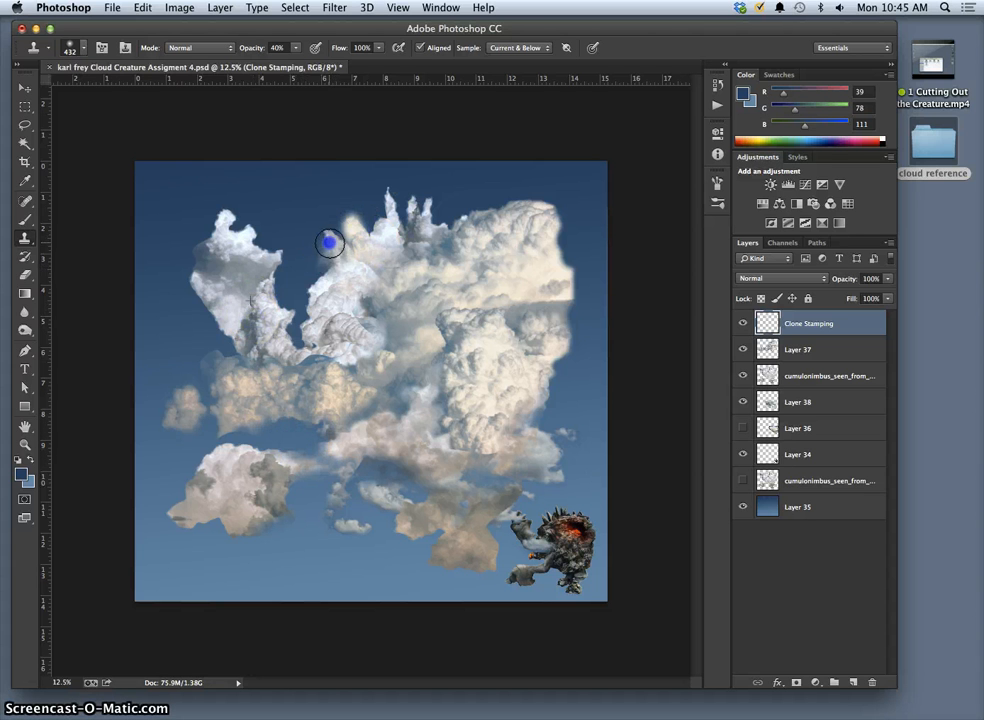
{"action": "left_click_drag", "start_coordinate": [342, 248], "coordinate": [329, 276]}
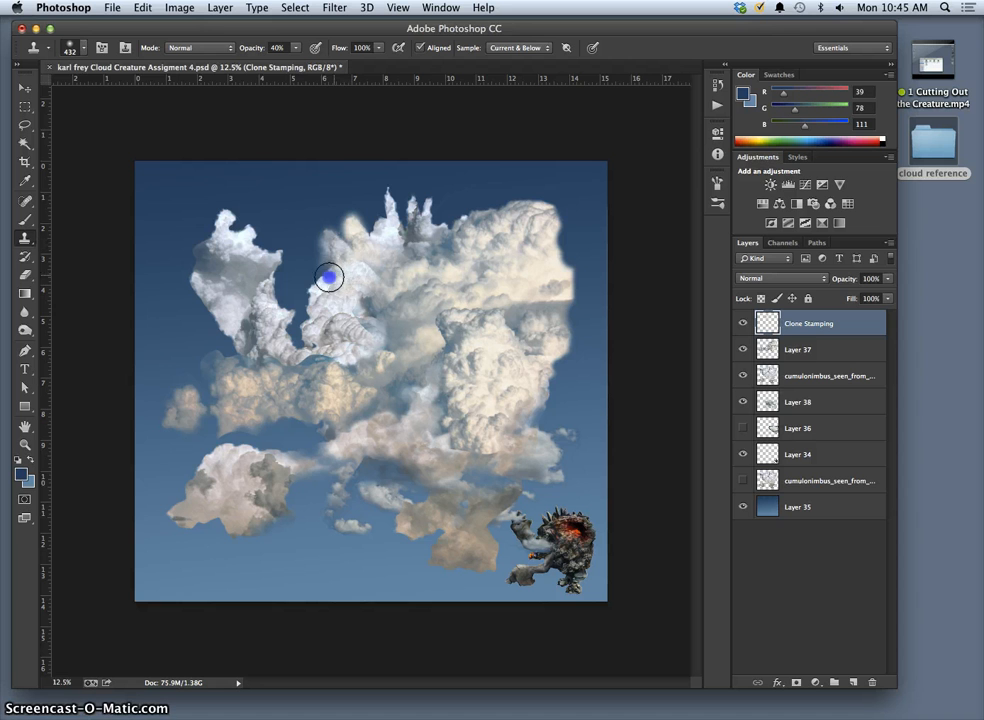
{"action": "mouse_move", "coordinate": [309, 341]}
{"action": "left_mouse_down"}
{"action": "mouse_move", "coordinate": [351, 325]}
{"action": "mouse_move", "coordinate": [322, 267]}
{"action": "mouse_move", "coordinate": [306, 289]}
{"action": "left_mouse_up"}
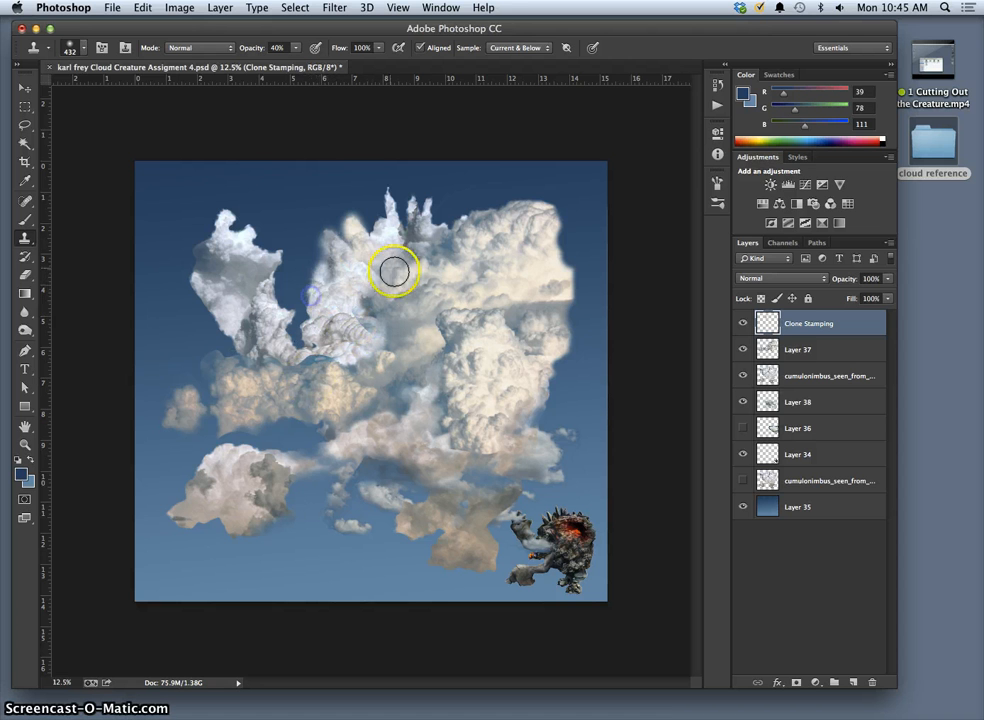
Step: Clone more cloud texture onto the top of the raised middle cloud and erase the stray stamp in the sky above it
{"action": "left_click", "coordinate": [475, 285], "text": "alt"}
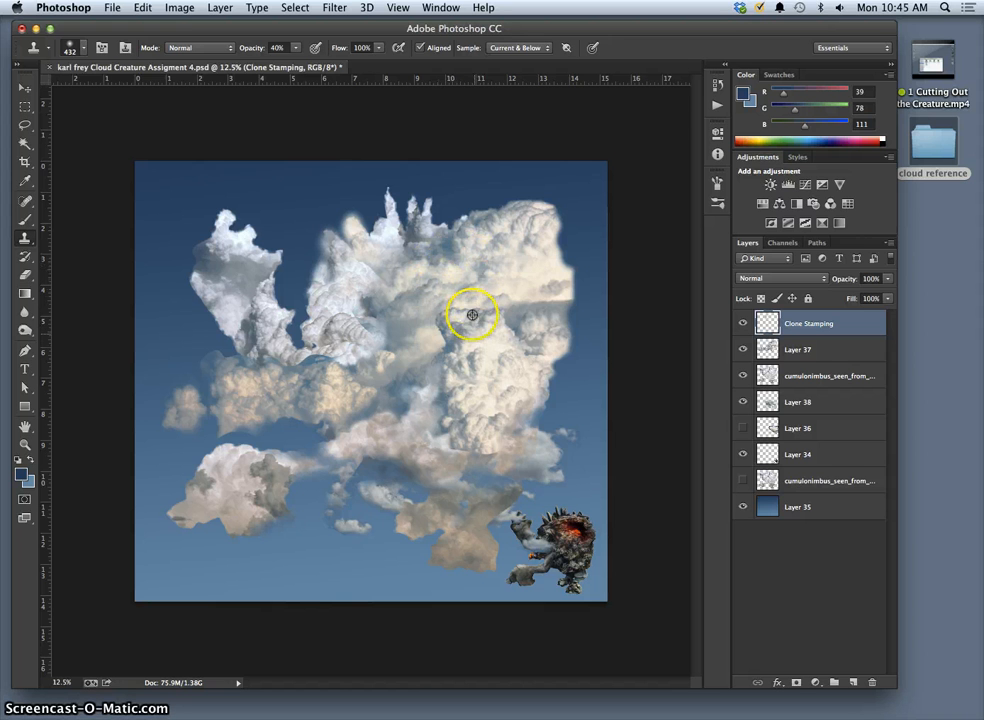
{"action": "mouse_move", "coordinate": [468, 314]}
{"action": "left_mouse_down"}
{"action": "mouse_move", "coordinate": [476, 374]}
{"action": "mouse_move", "coordinate": [398, 341]}
{"action": "mouse_move", "coordinate": [353, 344]}
{"action": "left_mouse_up"}
{"action": "left_click_drag", "start_coordinate": [391, 221], "coordinate": [365, 238]}
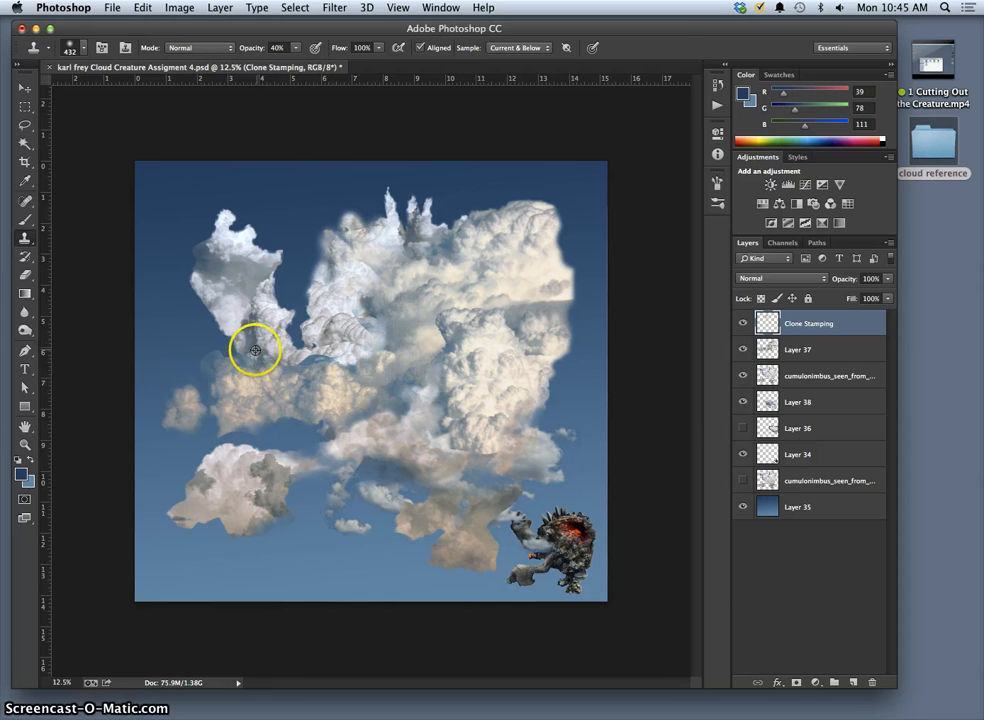
{"action": "left_click_drag", "start_coordinate": [242, 311], "coordinate": [250, 321]}
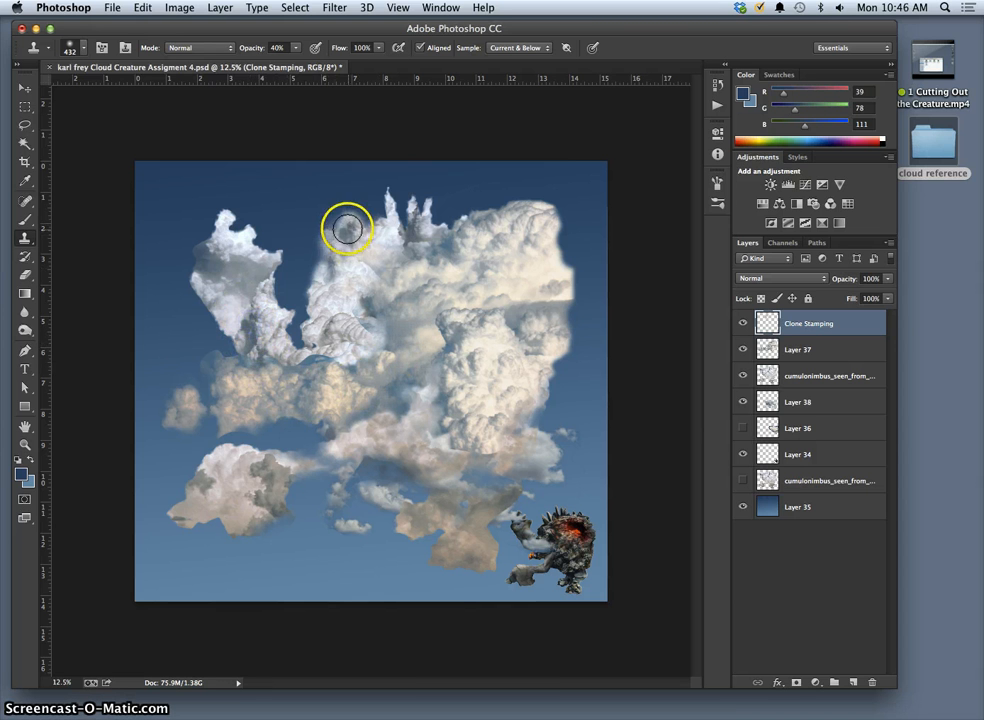
{"action": "mouse_move", "coordinate": [347, 222]}
{"action": "left_mouse_down"}
{"action": "mouse_move", "coordinate": [355, 240]}
{"action": "mouse_move", "coordinate": [343, 211]}
{"action": "left_mouse_up"}
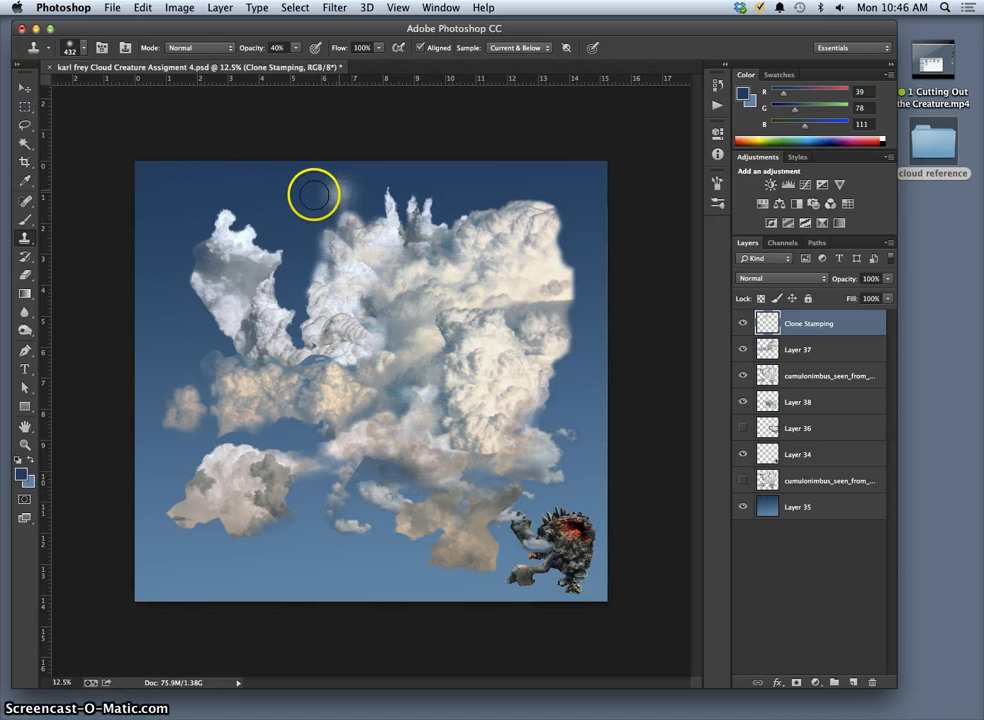
{"action": "left_click", "coordinate": [25, 274]}
{"action": "mouse_move", "coordinate": [342, 202]}
{"action": "left_mouse_down"}
{"action": "mouse_move", "coordinate": [373, 207]}
{"action": "mouse_move", "coordinate": [382, 241]}
{"action": "mouse_move", "coordinate": [320, 213]}
{"action": "left_mouse_up"}
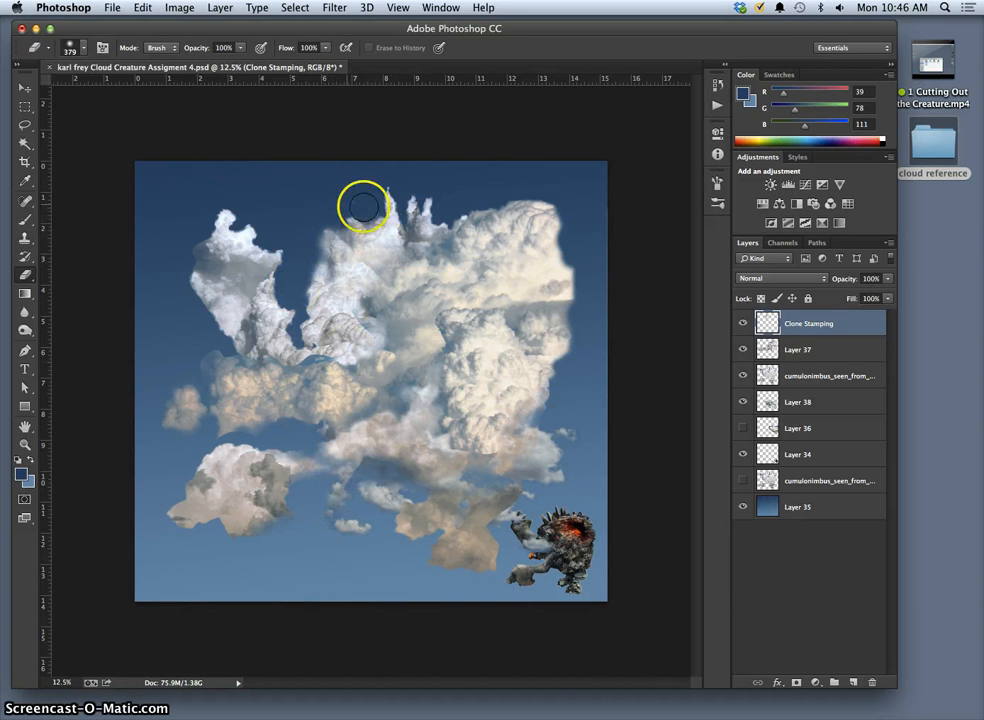
Step: Clone cloud texture along the outer edge of the creature's left-hand arm on the Clone Stamping layer
{"action": "left_click", "coordinate": [25, 238]}
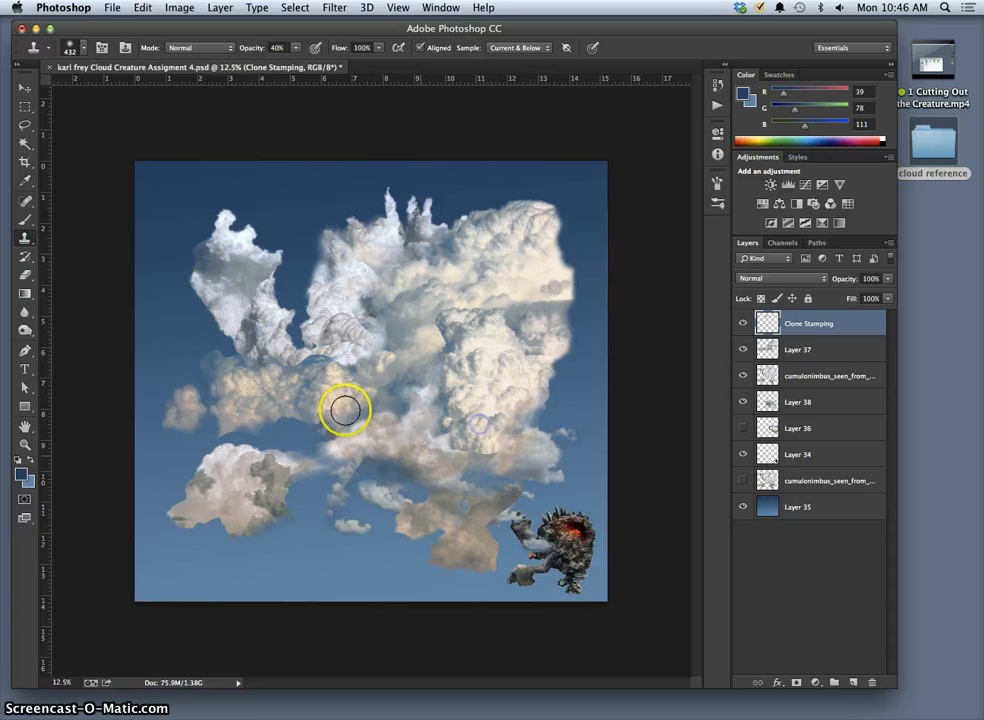
{"action": "mouse_move", "coordinate": [240, 330]}
{"action": "left_mouse_down"}
{"action": "mouse_move", "coordinate": [226, 331]}
{"action": "mouse_move", "coordinate": [212, 276]}
{"action": "left_mouse_up"}
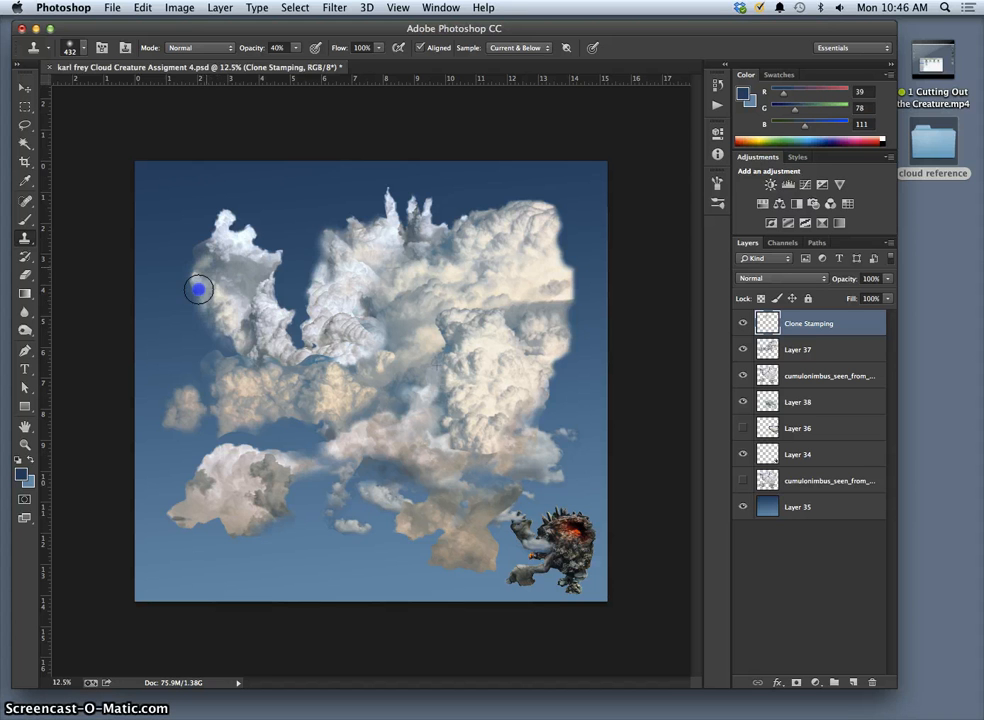
{"action": "left_click_drag", "start_coordinate": [229, 334], "coordinate": [229, 250]}
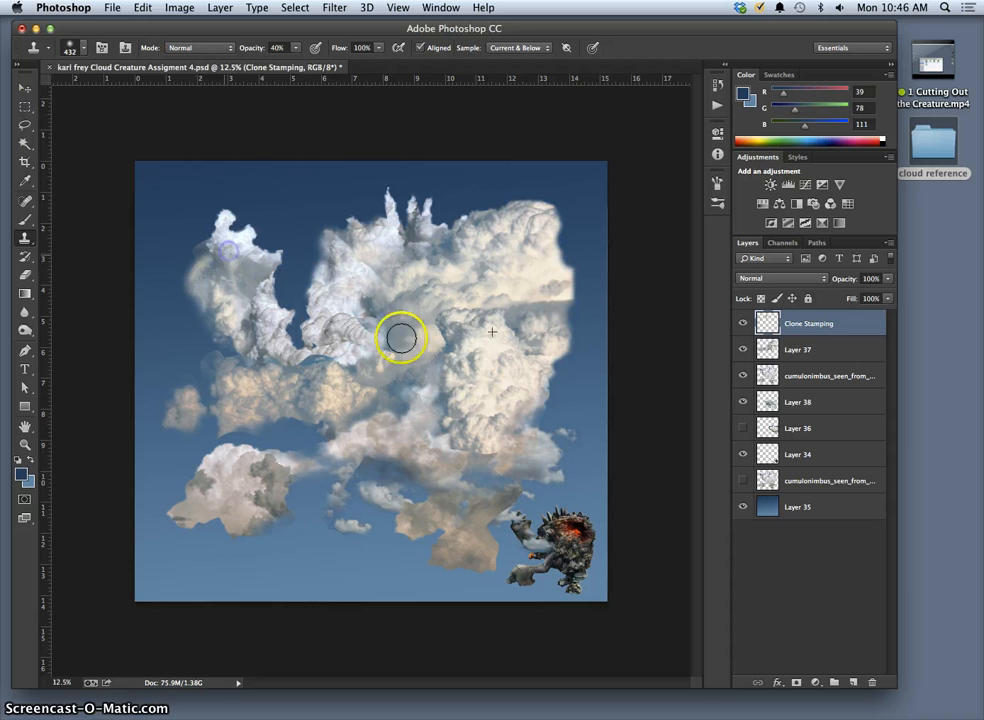
Step: Apply Color Balance to Layer 37, shifting its midtones toward blue and setting the highlights to 0, +6, +10
{"action": "left_click", "coordinate": [808, 348]}
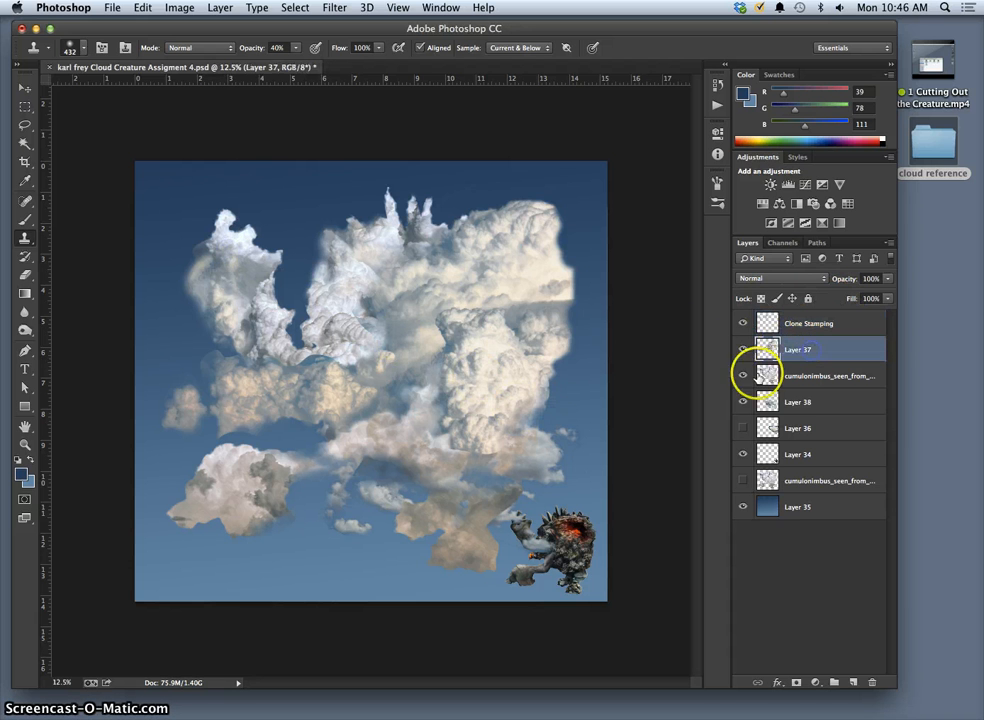
{"action": "left_click", "coordinate": [743, 349]}
{"action": "left_click", "coordinate": [743, 349]}
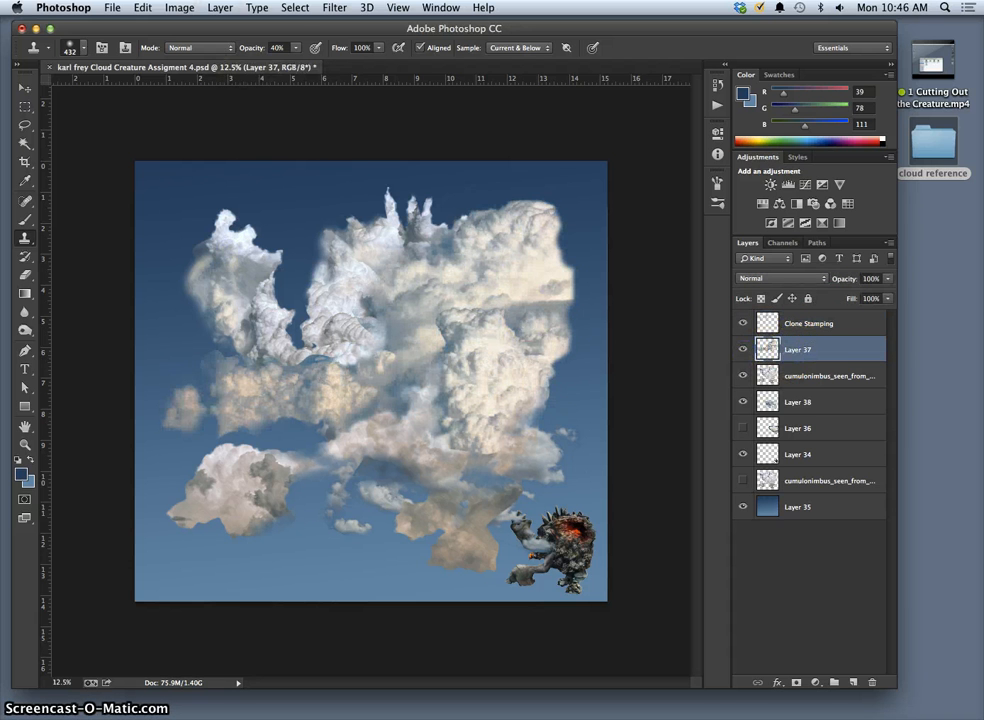
{"action": "left_click", "coordinate": [179, 7]}
{"action": "mouse_move", "coordinate": [203, 46]}
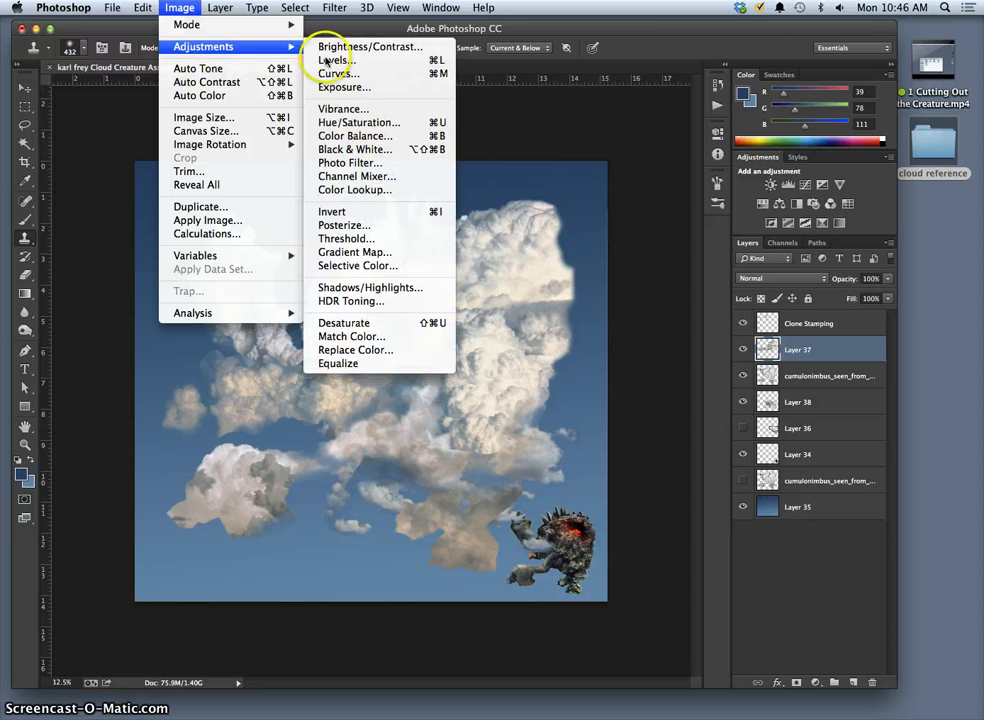
{"action": "left_click", "coordinate": [362, 135]}
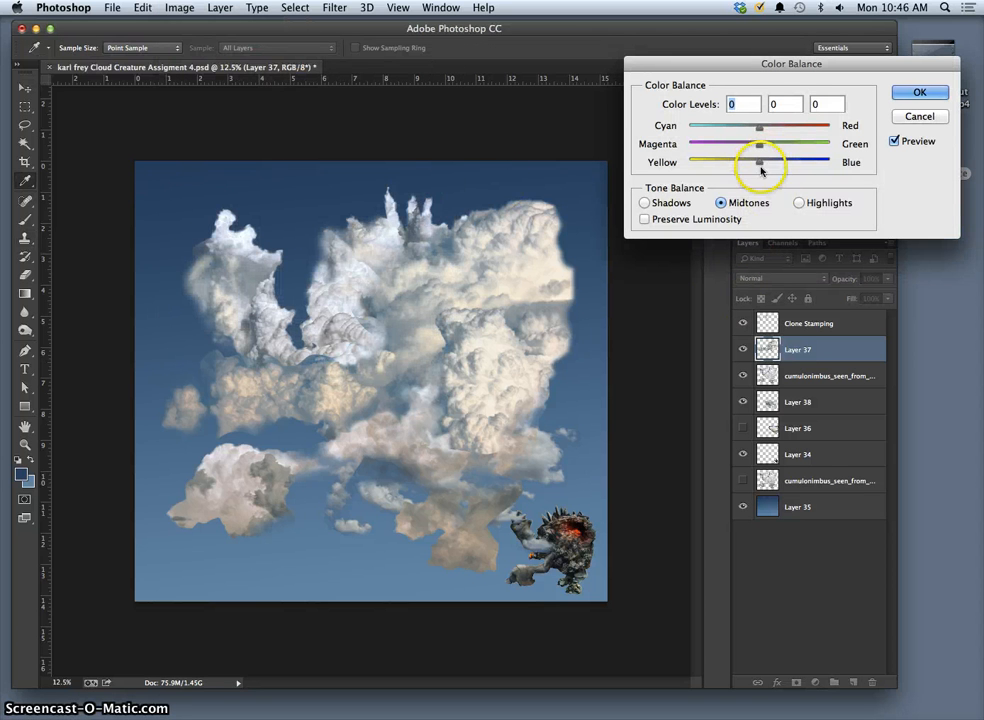
{"action": "mouse_move", "coordinate": [762, 162]}
{"action": "left_mouse_down"}
{"action": "mouse_move", "coordinate": [770, 164]}
{"action": "mouse_move", "coordinate": [765, 147]}
{"action": "left_mouse_up"}
{"action": "left_click", "coordinate": [795, 203]}
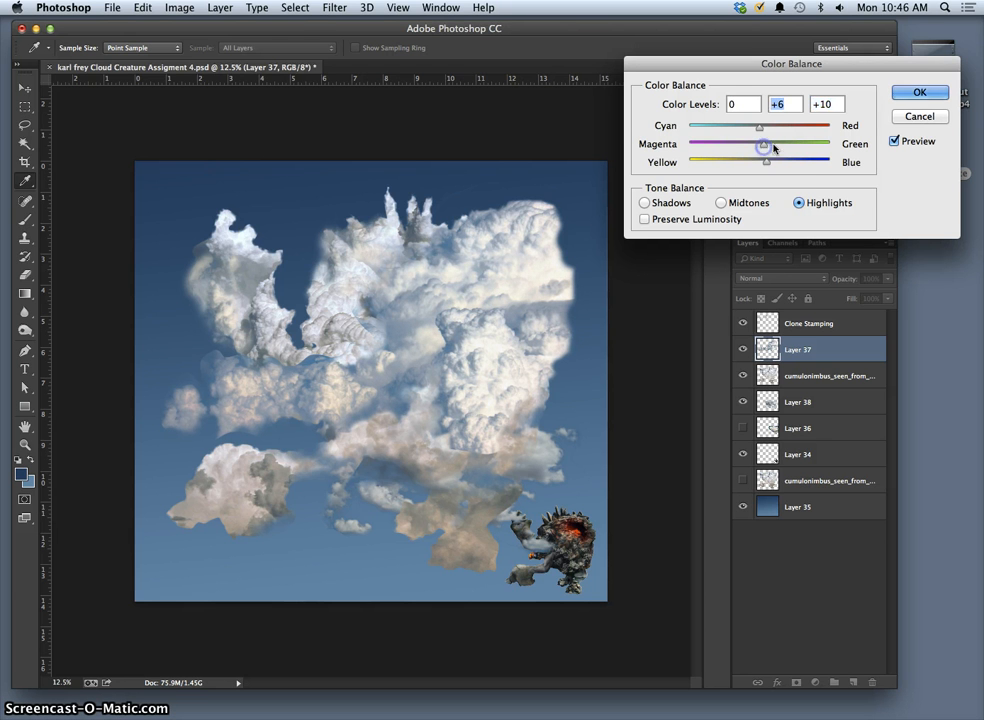
{"action": "left_click", "coordinate": [918, 93]}
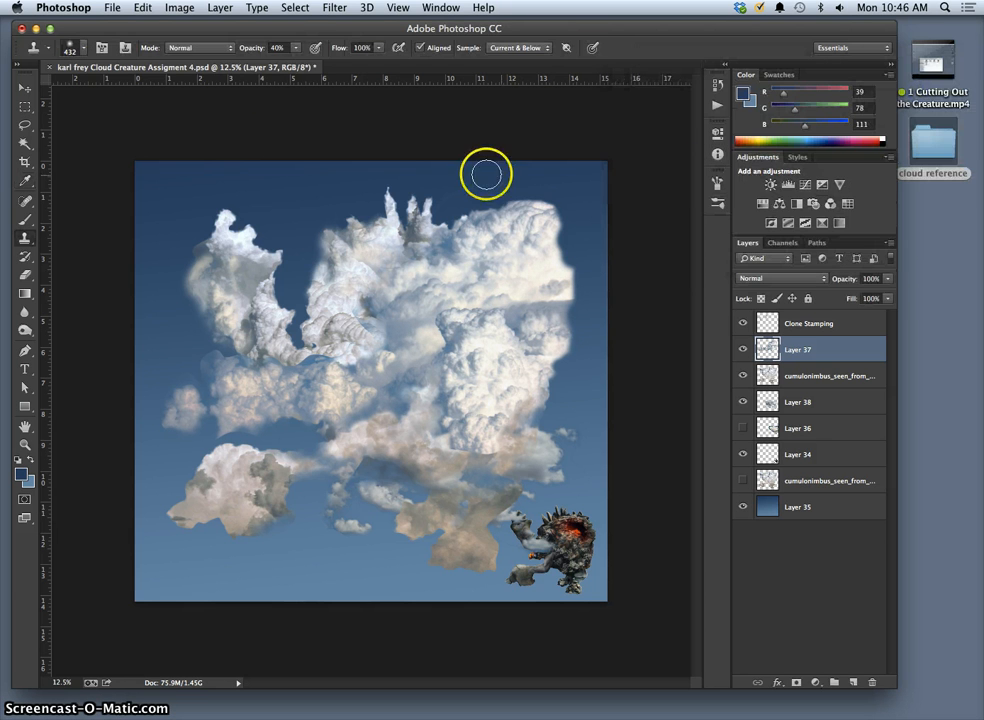
Step: Lower the saturation of Layer 37 with Hue/Saturation so its color moves closer to the whiter clouds
{"action": "left_click", "coordinate": [179, 7]}
{"action": "mouse_move", "coordinate": [230, 46]}
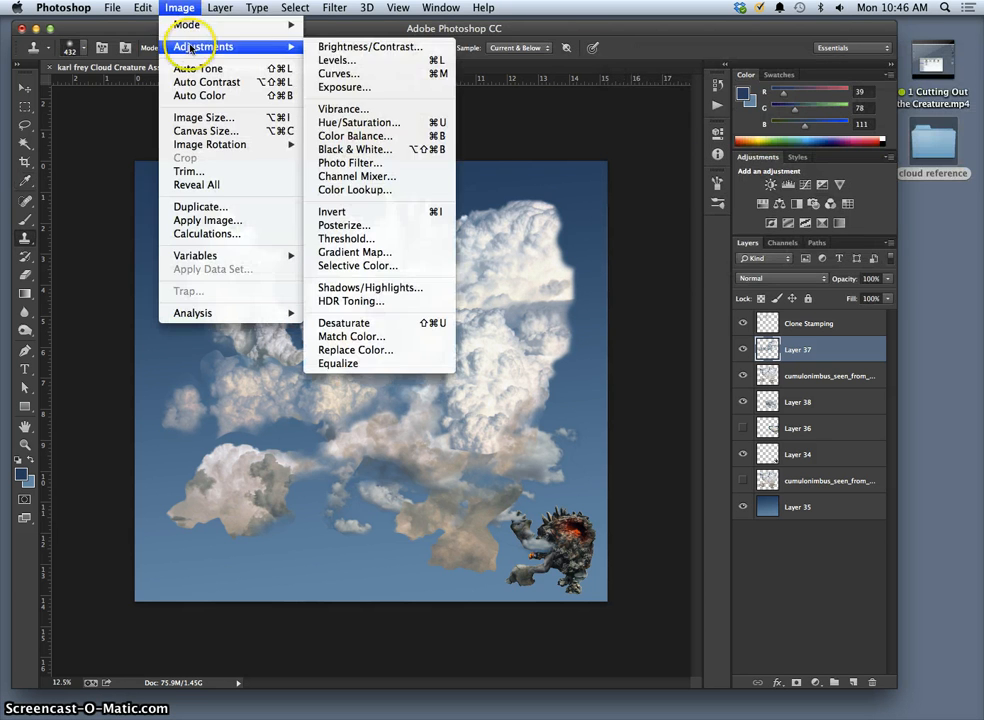
{"action": "left_click", "coordinate": [358, 122]}
{"action": "left_click_drag", "start_coordinate": [686, 378], "coordinate": [646, 382]}
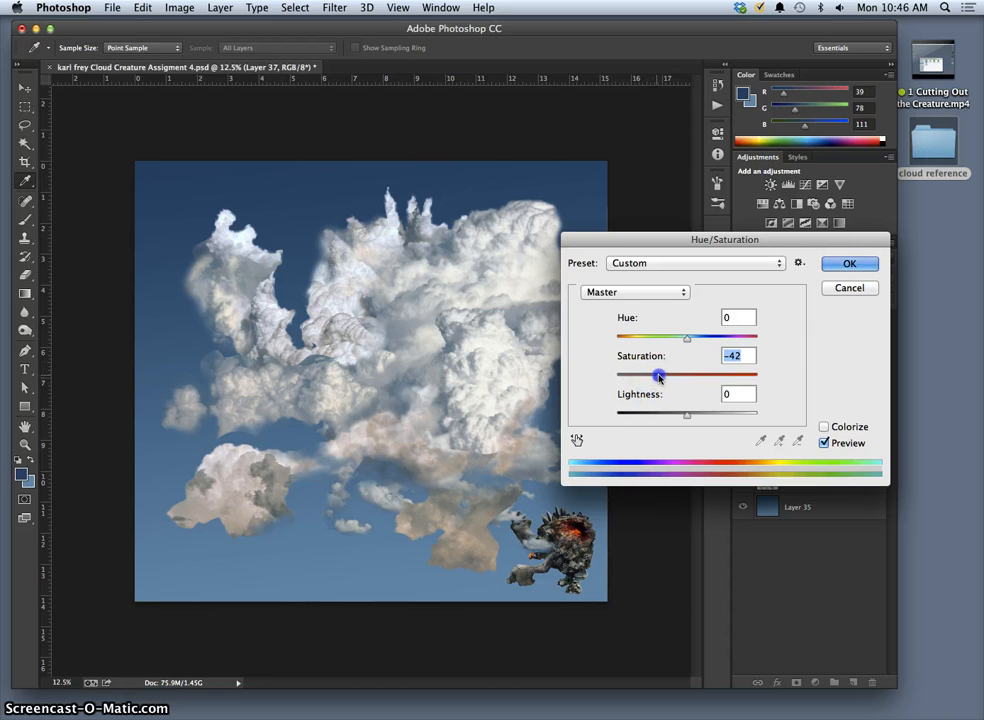
{"action": "left_click_drag", "start_coordinate": [666, 375], "coordinate": [670, 377]}
{"action": "left_click", "coordinate": [838, 265]}
Step: With Layer 37 active, clone the desaturated body cloud over the upper and outer parts of the left-hand arm
{"action": "key", "text": "s"}
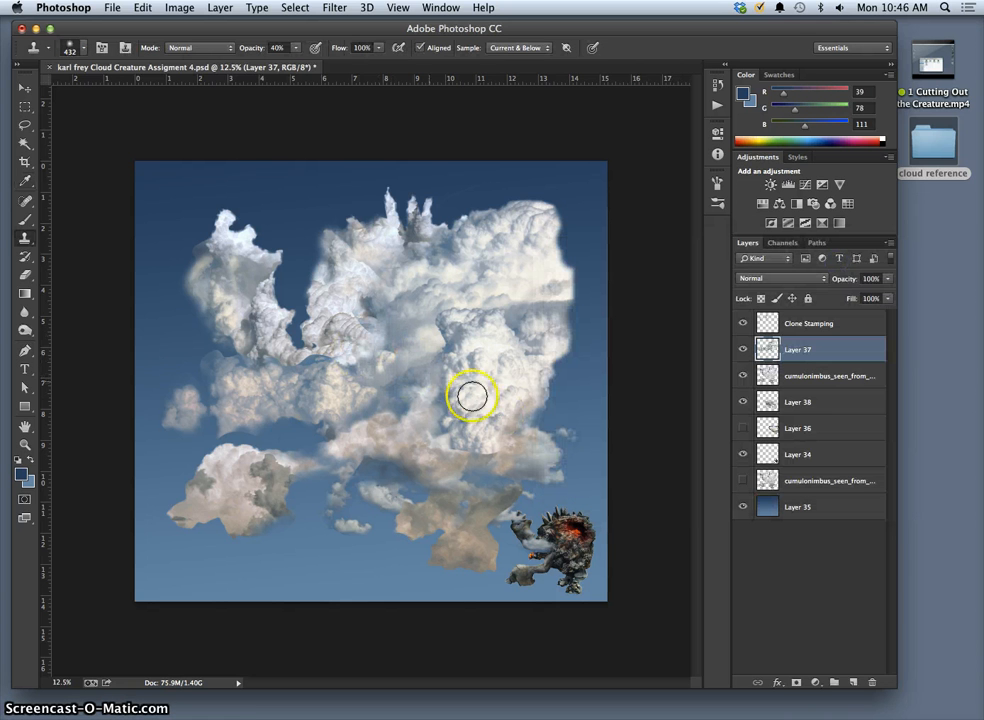
{"action": "left_click", "coordinate": [470, 410], "text": "alt"}
{"action": "left_click_drag", "start_coordinate": [250, 320], "coordinate": [232, 294]}
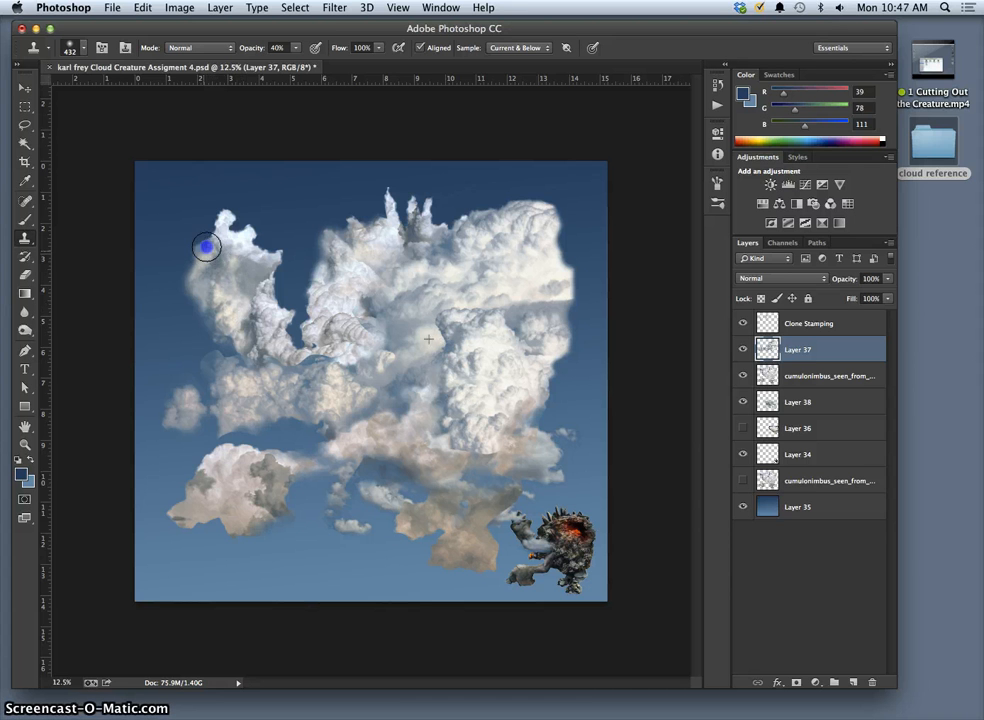
{"action": "left_click", "coordinate": [465, 329], "text": "alt"}
{"action": "left_click_drag", "start_coordinate": [213, 269], "coordinate": [206, 259]}
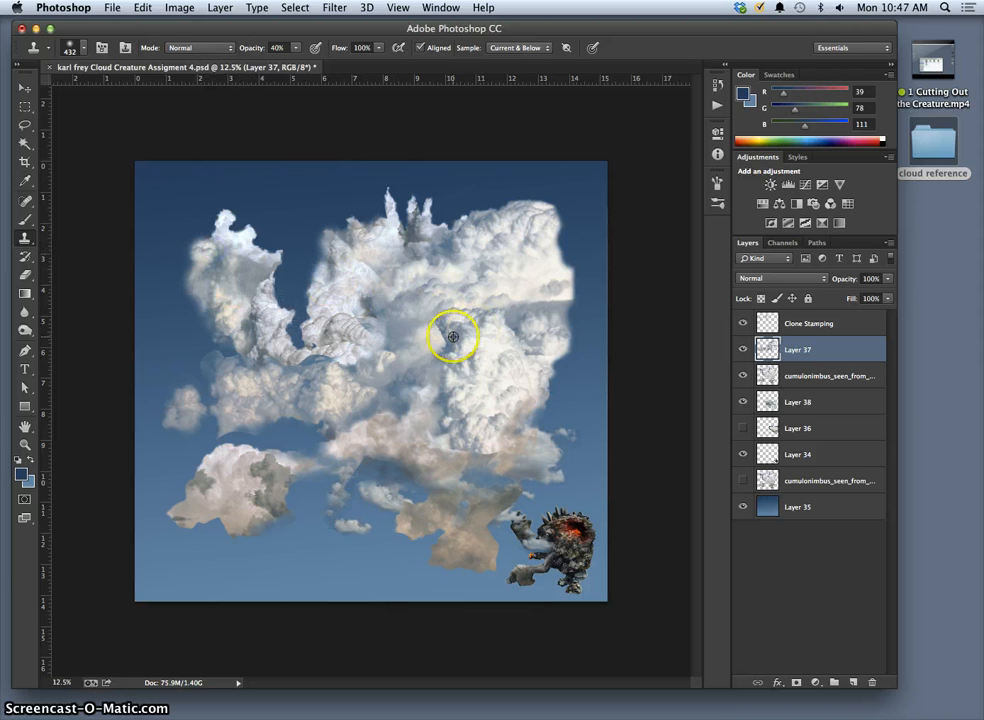
{"action": "mouse_move", "coordinate": [240, 288]}
{"action": "left_mouse_down"}
{"action": "mouse_move", "coordinate": [199, 261]}
{"action": "mouse_move", "coordinate": [202, 244]}
{"action": "mouse_move", "coordinate": [213, 277]}
{"action": "mouse_move", "coordinate": [27, 278]}
{"action": "mouse_move", "coordinate": [181, 245]}
{"action": "mouse_move", "coordinate": [187, 254]}
{"action": "mouse_move", "coordinate": [199, 231]}
{"action": "mouse_move", "coordinate": [190, 268]}
{"action": "left_mouse_up"}
{"action": "left_click", "coordinate": [25, 275]}
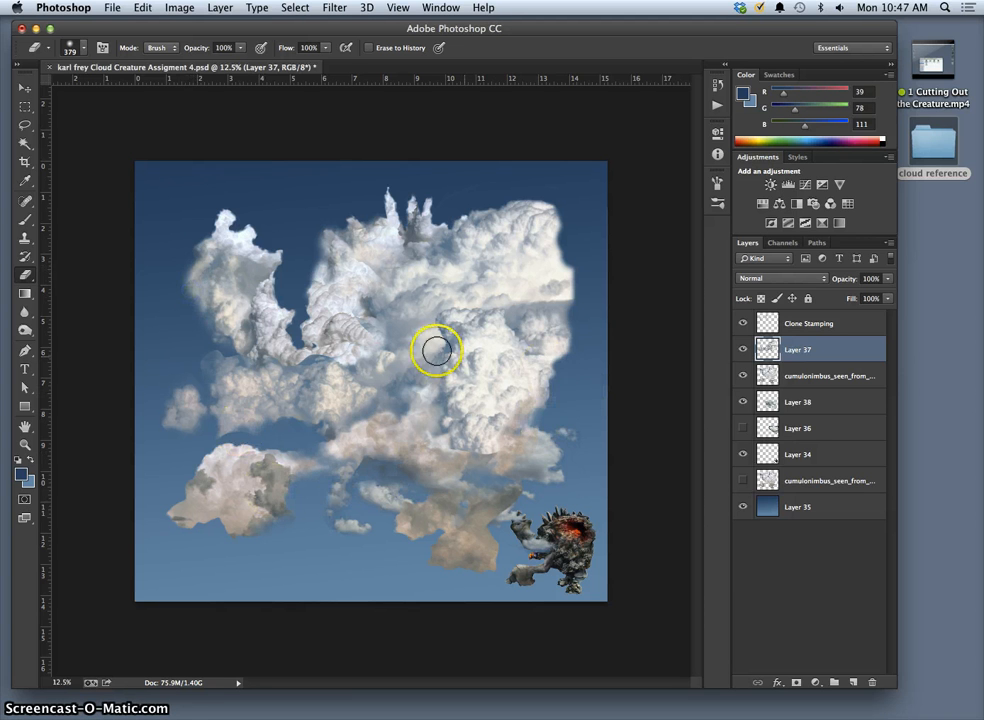
Step: Clone body cloud texture over the seam between the raised middle cloud and the large body cloud on Layer 37
{"action": "left_click", "coordinate": [25, 241]}
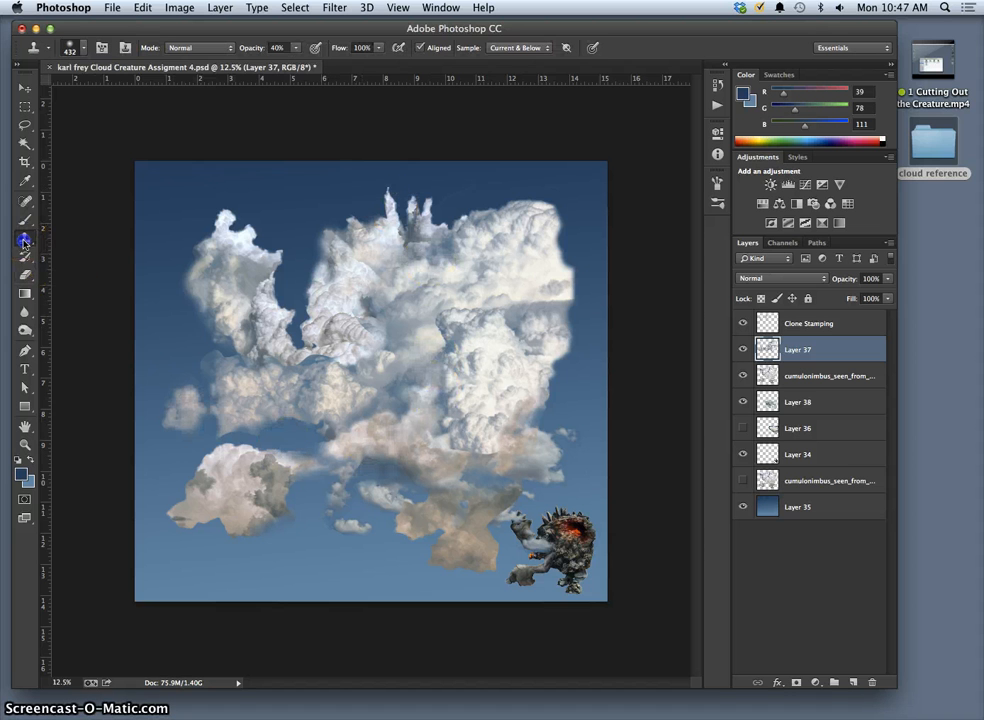
{"action": "mouse_move", "coordinate": [496, 397]}
{"action": "left_mouse_down"}
{"action": "mouse_move", "coordinate": [477, 410]}
{"action": "mouse_move", "coordinate": [439, 334]}
{"action": "mouse_move", "coordinate": [439, 307]}
{"action": "mouse_move", "coordinate": [470, 307]}
{"action": "mouse_move", "coordinate": [476, 294]}
{"action": "left_mouse_up"}
{"action": "left_click_drag", "start_coordinate": [458, 343], "coordinate": [442, 369]}
{"action": "mouse_move", "coordinate": [368, 347]}
{"action": "left_mouse_down"}
{"action": "mouse_move", "coordinate": [323, 366]}
{"action": "mouse_move", "coordinate": [323, 349]}
{"action": "mouse_move", "coordinate": [306, 363]}
{"action": "mouse_move", "coordinate": [382, 288]}
{"action": "left_mouse_up"}
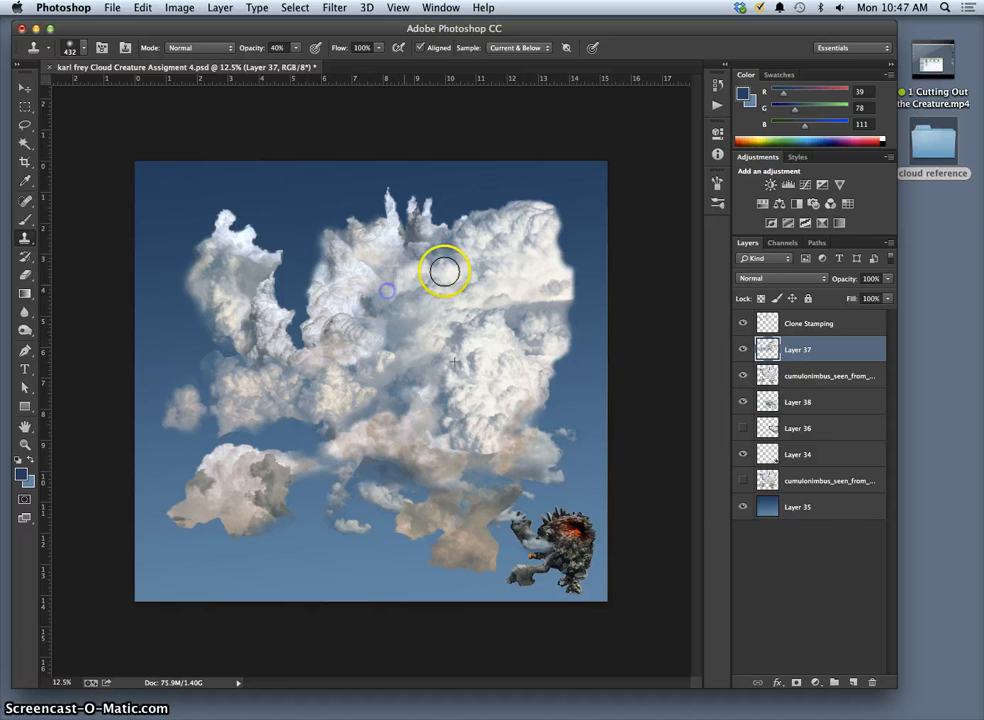
Step: Clone lighter cloud texture over the gray patch and upper edge of the lower-left leg cloud
{"action": "left_click", "coordinate": [508, 240]}
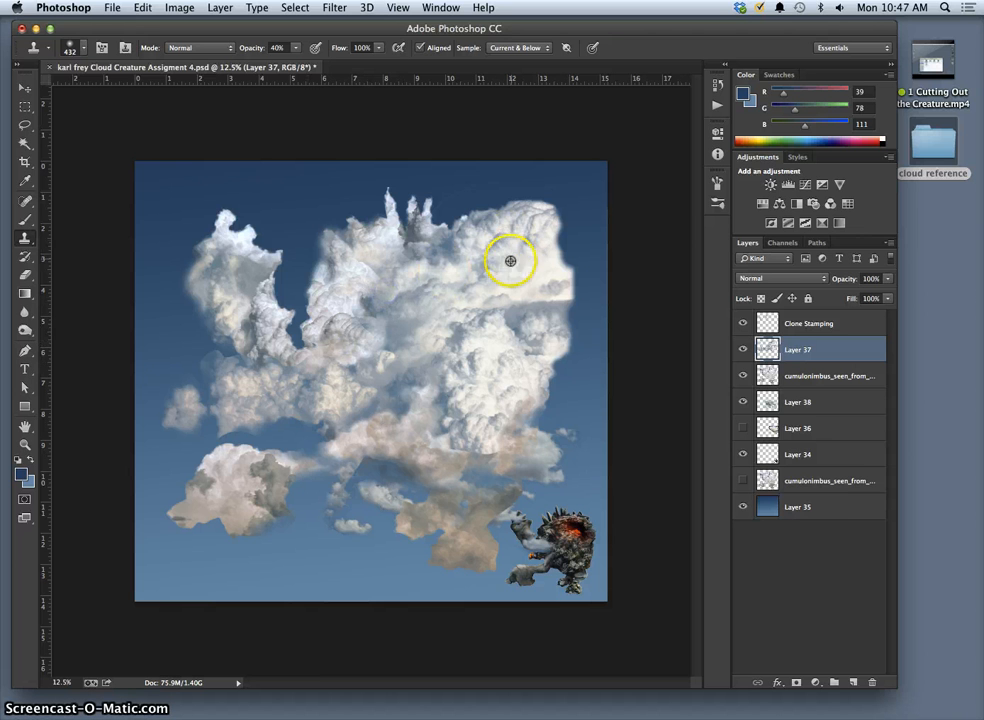
{"action": "left_click", "coordinate": [261, 400], "text": "alt"}
{"action": "mouse_move", "coordinate": [244, 503]}
{"action": "left_mouse_down"}
{"action": "mouse_move", "coordinate": [249, 465]}
{"action": "mouse_move", "coordinate": [237, 460]}
{"action": "mouse_move", "coordinate": [221, 486]}
{"action": "left_mouse_up"}
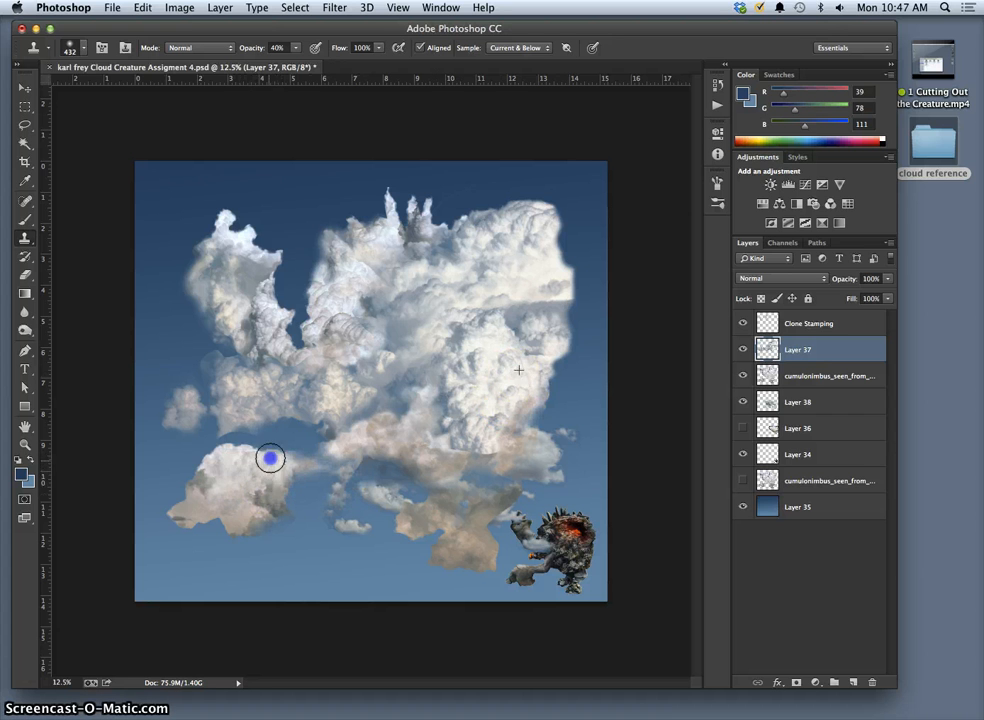
{"action": "mouse_move", "coordinate": [270, 458]}
{"action": "left_mouse_down"}
{"action": "mouse_move", "coordinate": [269, 494]}
{"action": "mouse_move", "coordinate": [251, 502]}
{"action": "mouse_move", "coordinate": [282, 490]}
{"action": "mouse_move", "coordinate": [325, 457]}
{"action": "left_mouse_up"}
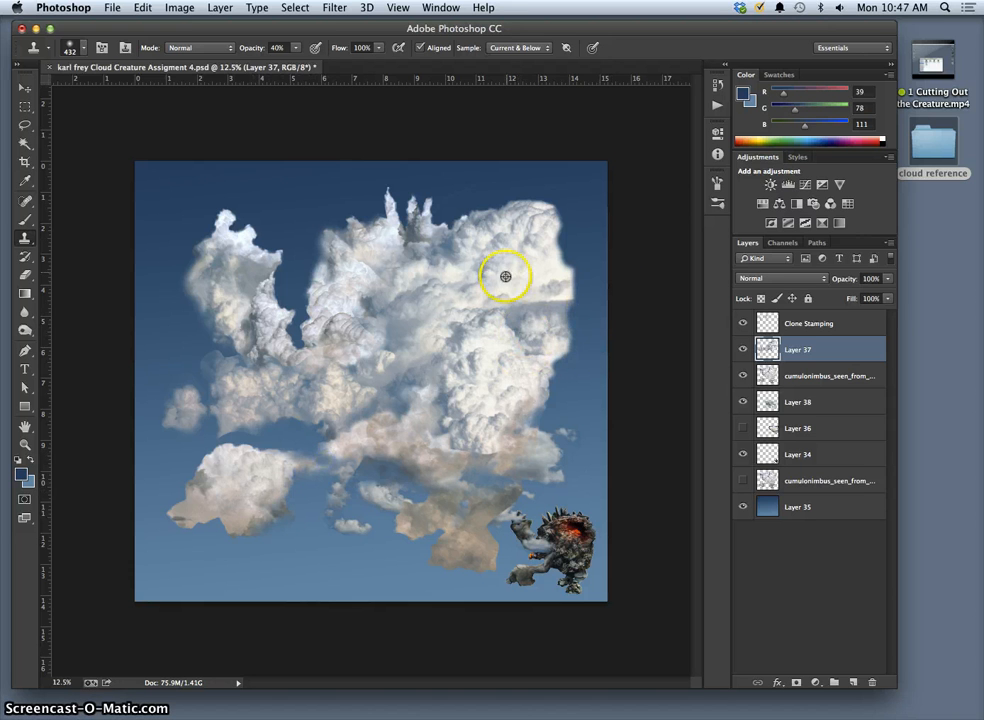
Step: Clone lighter body cloud texture over the outer tip and upper-left edge of the lower-left leg cloud on Layer 37
{"action": "left_click", "coordinate": [496, 239], "text": "alt"}
{"action": "left_click_drag", "start_coordinate": [198, 509], "coordinate": [187, 513]}
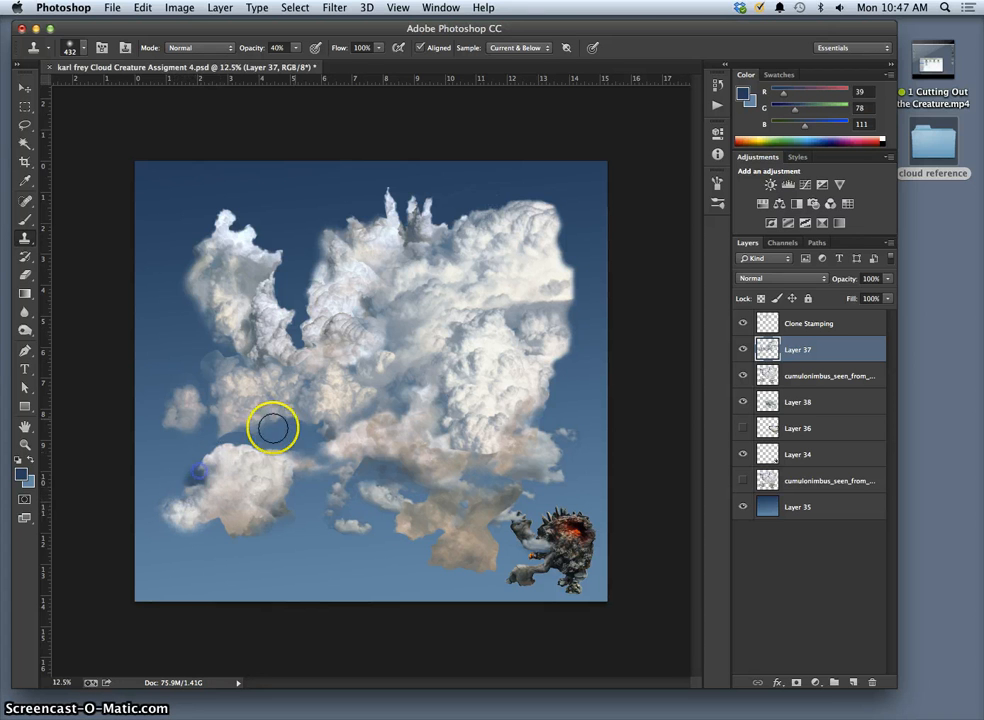
{"action": "left_click", "coordinate": [400, 297], "text": "alt"}
{"action": "left_click_drag", "start_coordinate": [196, 478], "coordinate": [197, 500]}
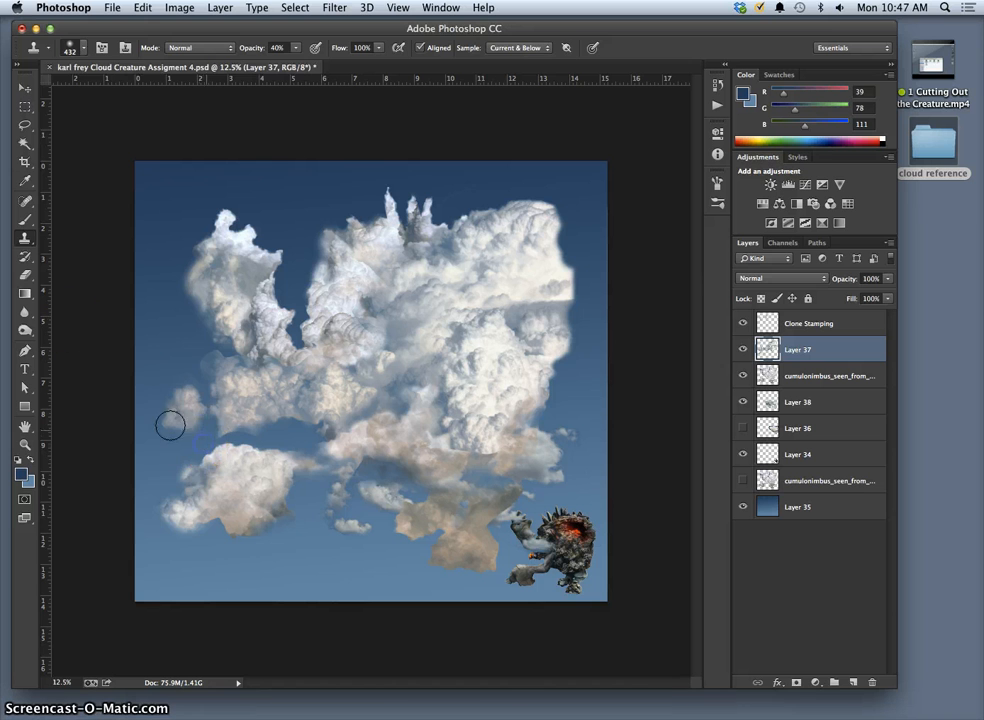
Step: Compare the cloud layers by toggling their visibility, leave Layer 38 hidden, and lower Layer 37's opacity to 74%
{"action": "left_click", "coordinate": [25, 274]}
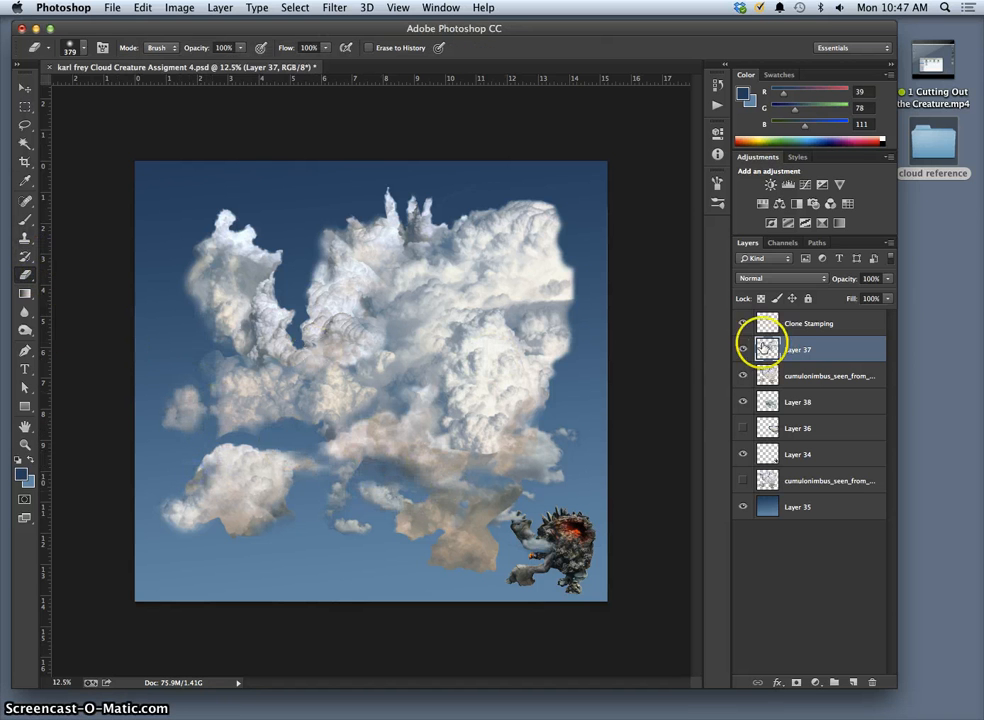
{"action": "left_click_drag", "start_coordinate": [743, 325], "coordinate": [742, 350]}
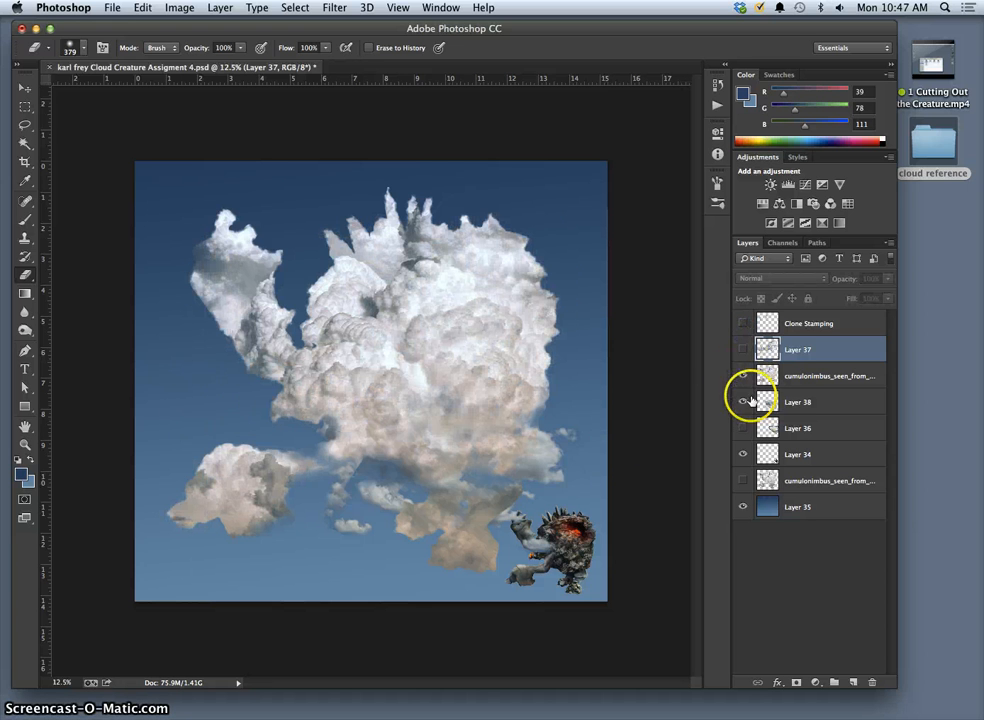
{"action": "left_click", "coordinate": [744, 401]}
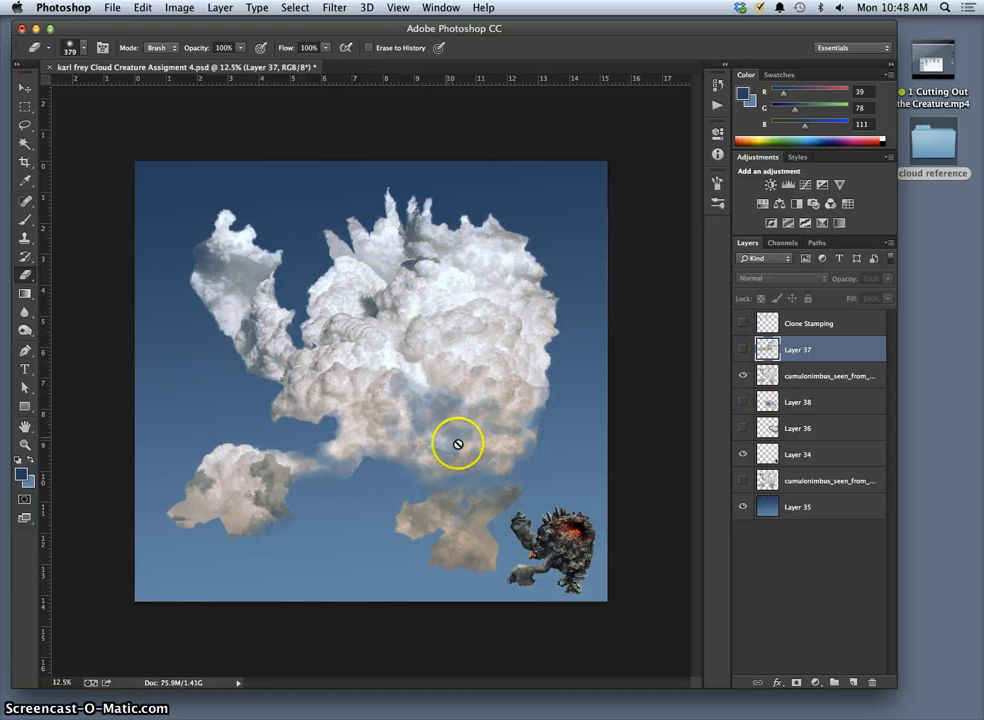
{"action": "left_click", "coordinate": [743, 350]}
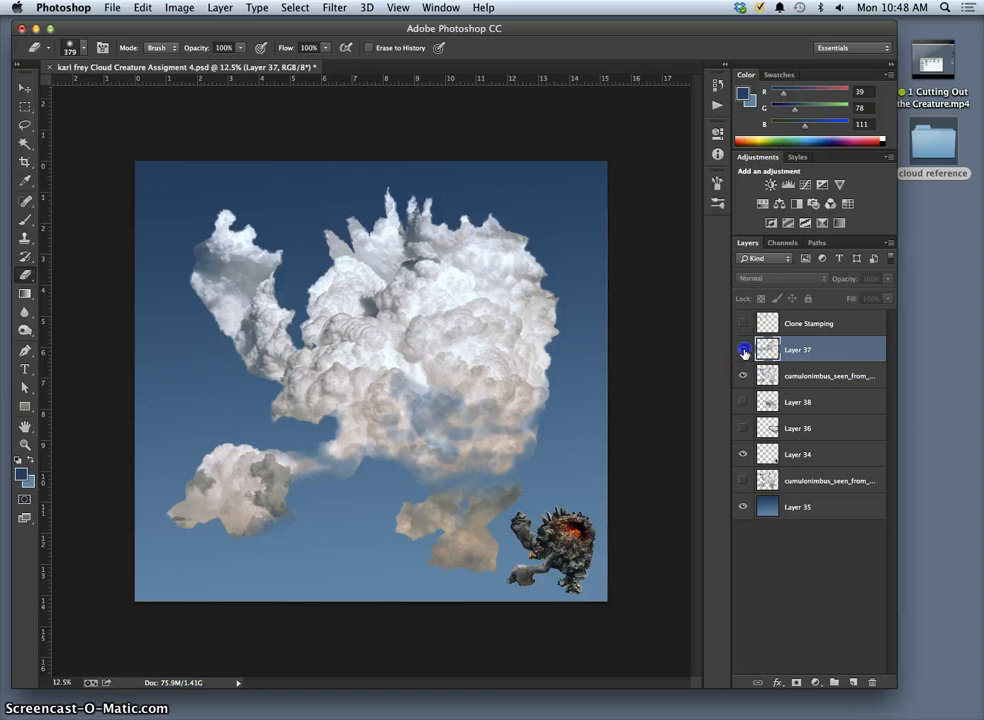
{"action": "left_click", "coordinate": [743, 323]}
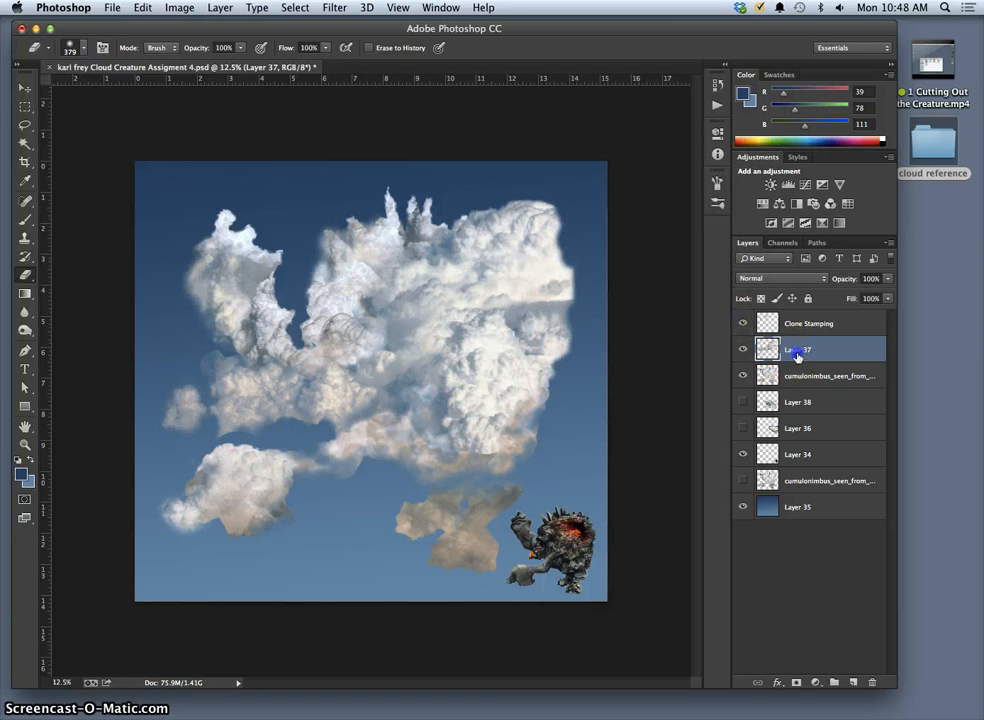
{"action": "left_click", "coordinate": [885, 279]}
{"action": "left_click_drag", "start_coordinate": [885, 296], "coordinate": [868, 302]}
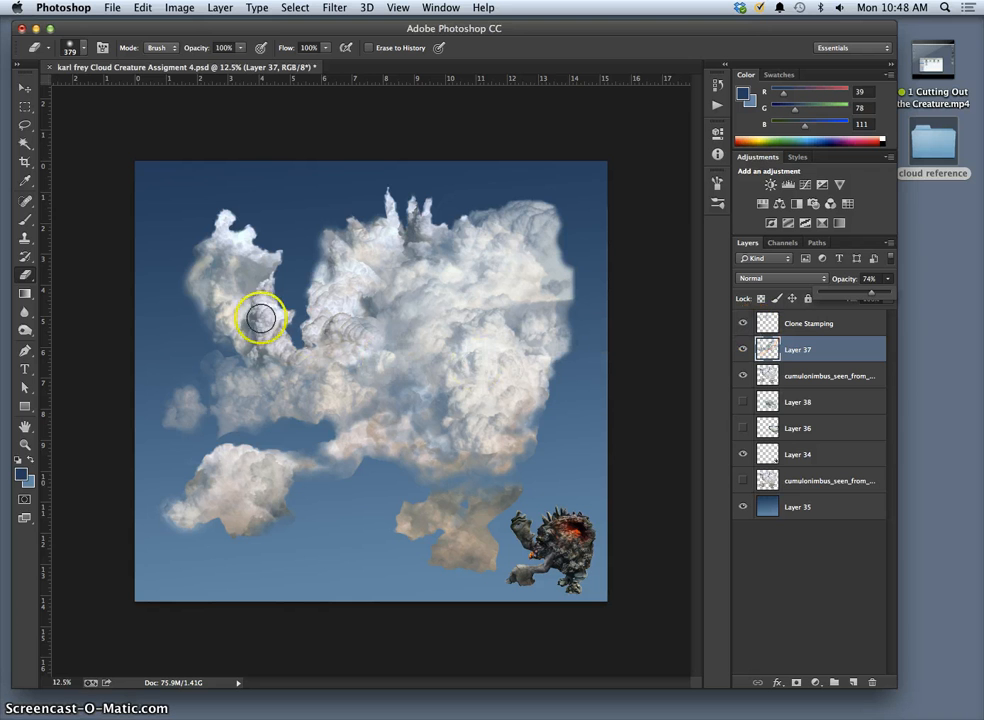
Step: Clone body cloud texture on Layer 37 over the lower body, the central seam and the area below the spikes
{"action": "left_click", "coordinate": [25, 238]}
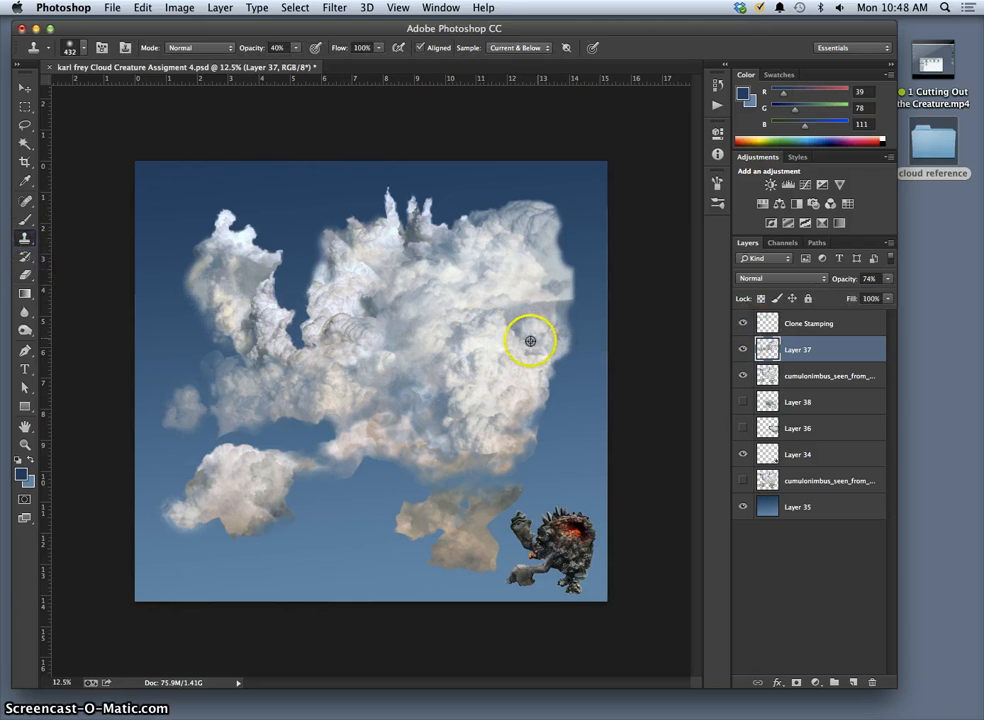
{"action": "left_click", "coordinate": [530, 341], "text": "alt"}
{"action": "left_click", "coordinate": [436, 462]}
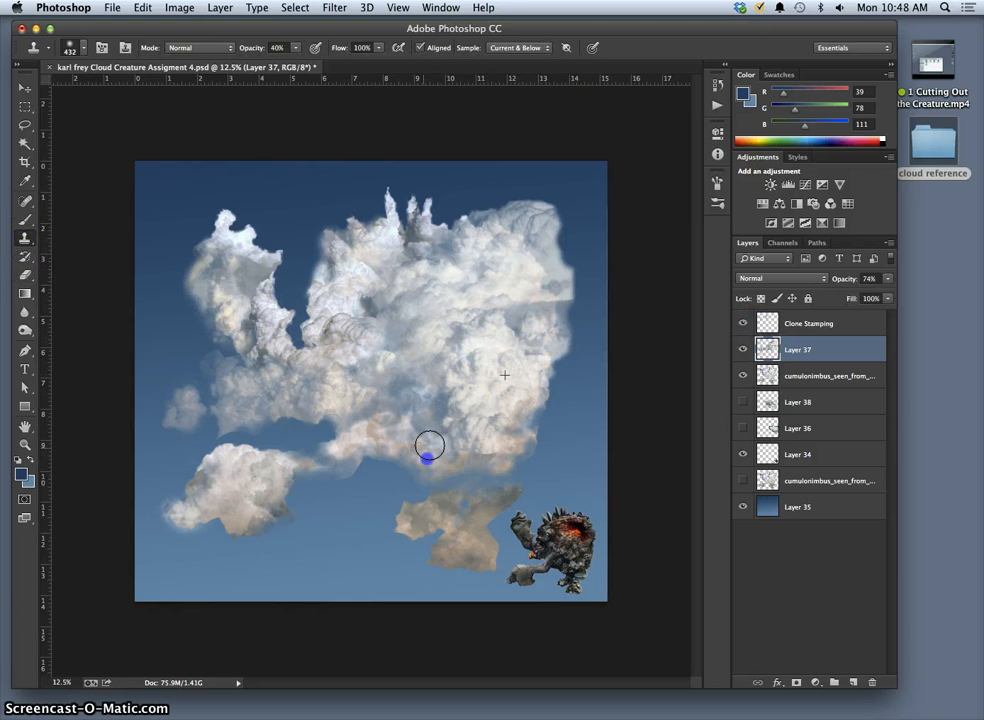
{"action": "mouse_move", "coordinate": [421, 453]}
{"action": "left_mouse_down"}
{"action": "mouse_move", "coordinate": [423, 442]}
{"action": "mouse_move", "coordinate": [371, 406]}
{"action": "mouse_move", "coordinate": [369, 371]}
{"action": "left_mouse_up"}
{"action": "left_click", "coordinate": [465, 376], "text": "alt"}
{"action": "left_click", "coordinate": [459, 350]}
{"action": "left_click", "coordinate": [416, 323], "text": "alt"}
{"action": "mouse_move", "coordinate": [409, 241]}
{"action": "left_mouse_down"}
{"action": "mouse_move", "coordinate": [411, 203]}
{"action": "mouse_move", "coordinate": [436, 250]}
{"action": "left_mouse_up"}
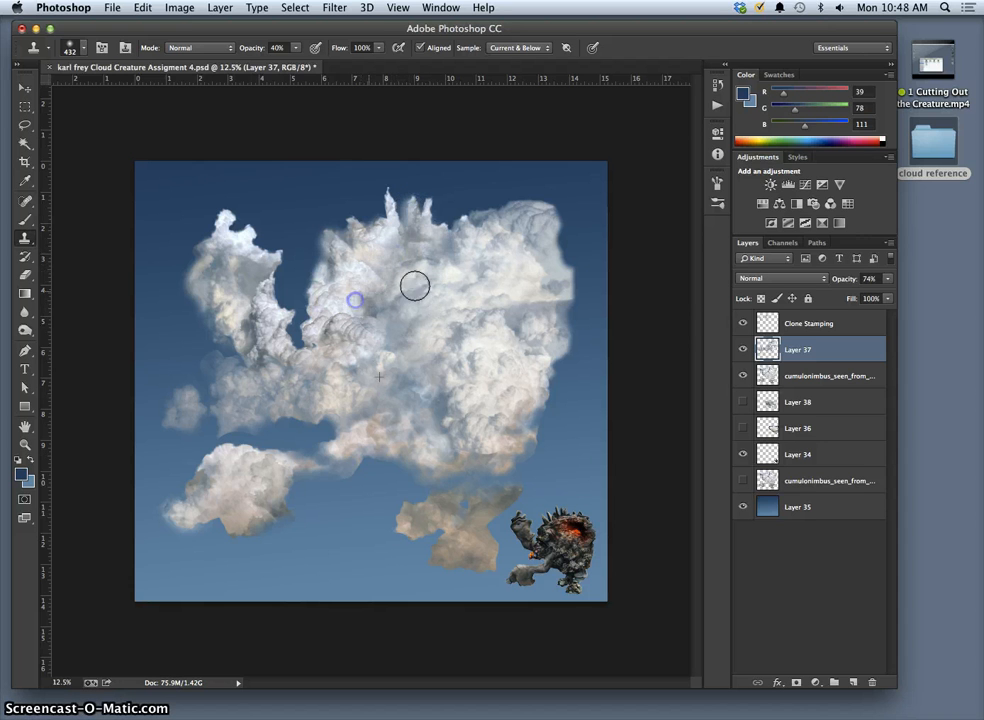
Step: On the Clone Stamping layer, clone body cloud texture over the seam between the raised middle cloud and the large body
{"action": "left_click", "coordinate": [804, 323]}
{"action": "left_click", "coordinate": [496, 345], "text": "alt"}
{"action": "left_click", "coordinate": [404, 334]}
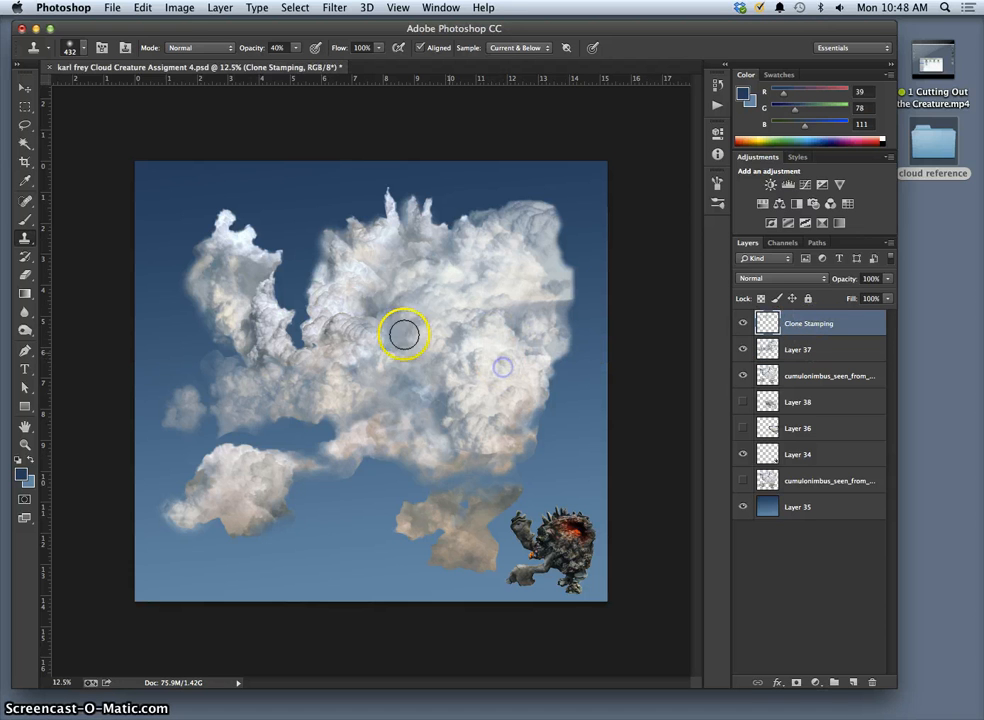
{"action": "left_click", "coordinate": [367, 302]}
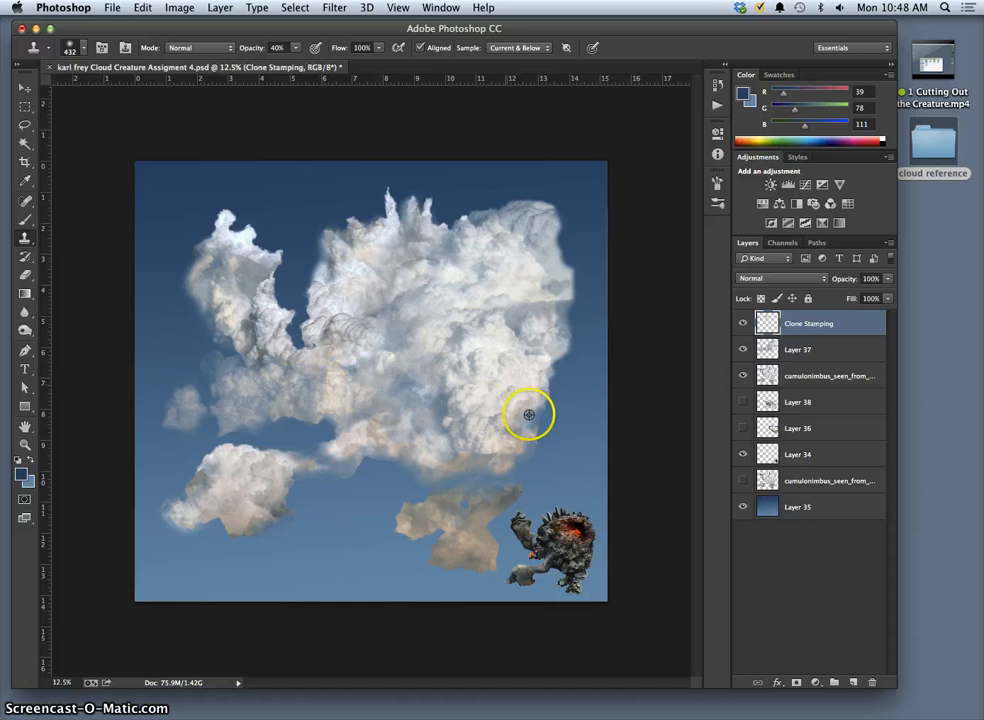
Step: Clone cloud texture from the body over the tip and inner edge of the left-hand arm
{"action": "left_click", "coordinate": [487, 442], "text": "alt"}
{"action": "left_click", "coordinate": [222, 232]}
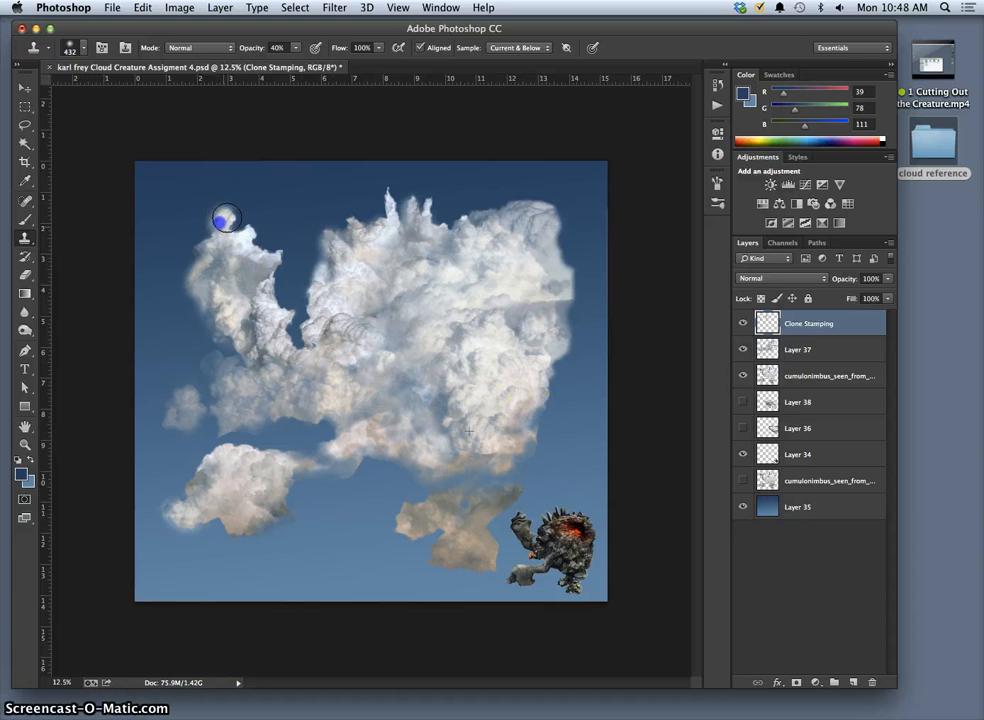
{"action": "left_click_drag", "start_coordinate": [237, 239], "coordinate": [240, 239]}
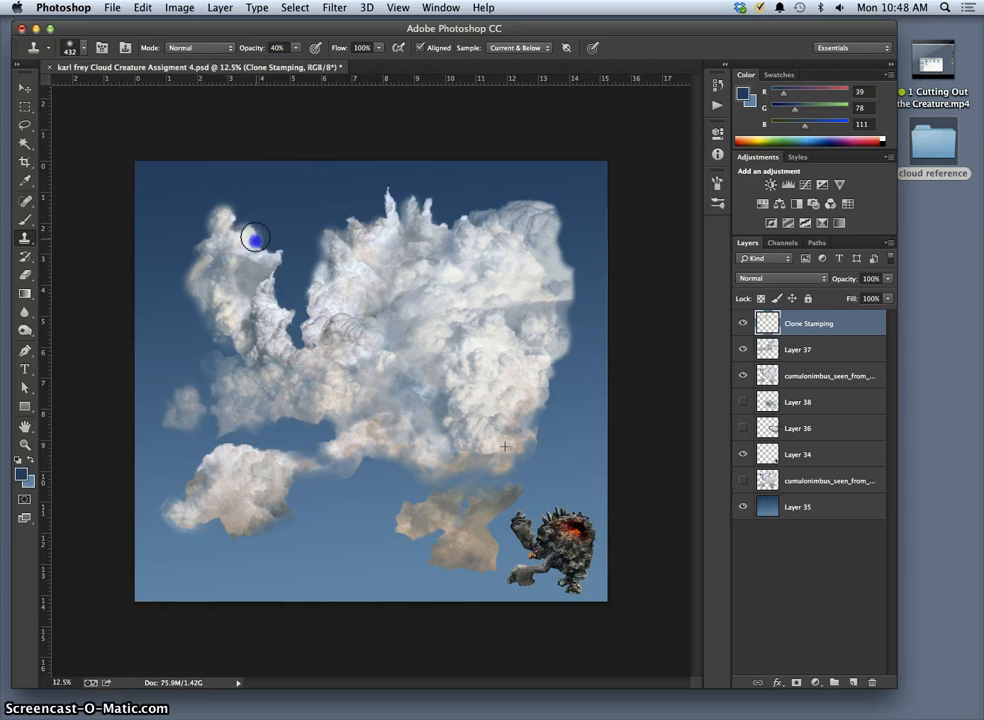
{"action": "left_click", "coordinate": [249, 242]}
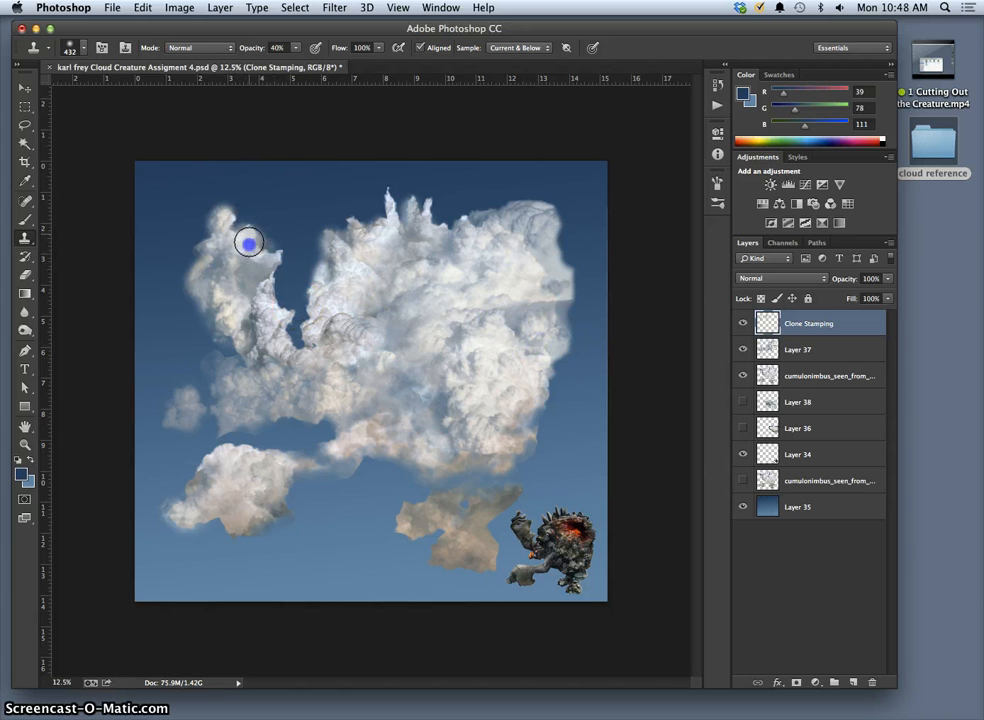
{"action": "left_click_drag", "start_coordinate": [231, 237], "coordinate": [227, 233]}
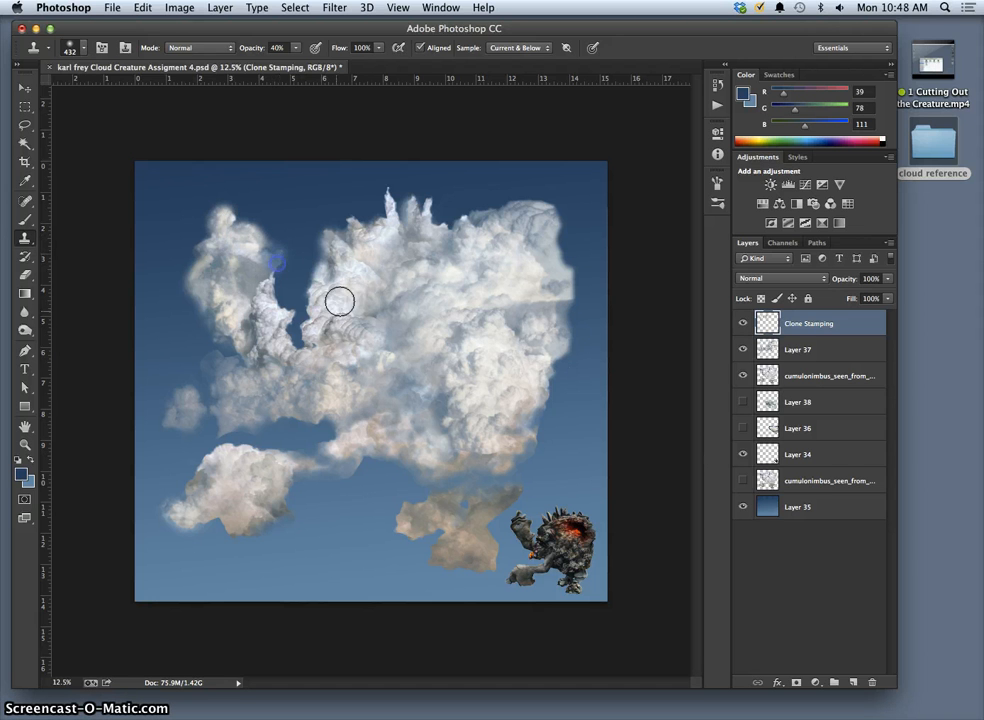
{"action": "left_click", "coordinate": [557, 347], "text": "alt"}
{"action": "key", "text": "super+z"}
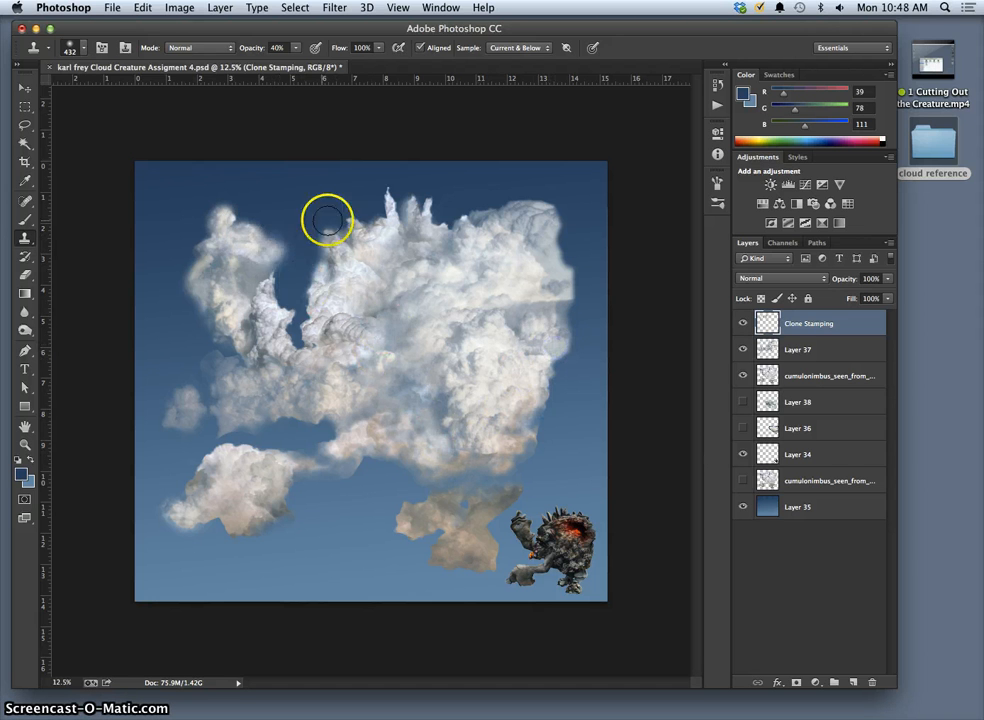
{"action": "left_click", "coordinate": [263, 264]}
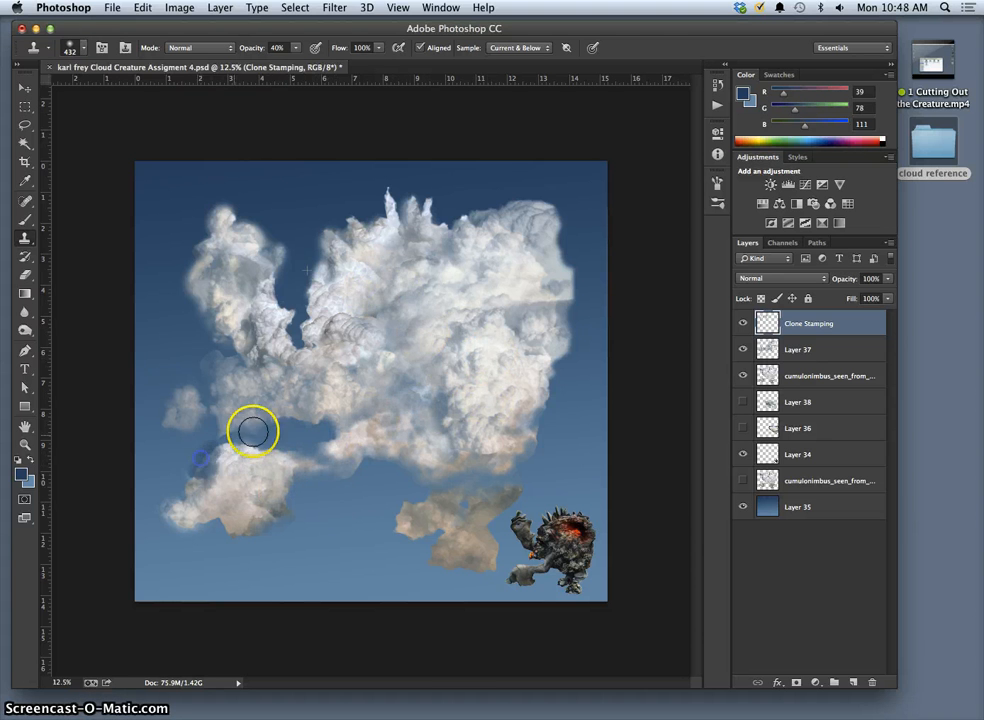
Step: Undo the stray stamp beside the lower-left leg, and clone lighter body texture over the leg cloud's upper part
{"action": "key", "text": "super+z"}
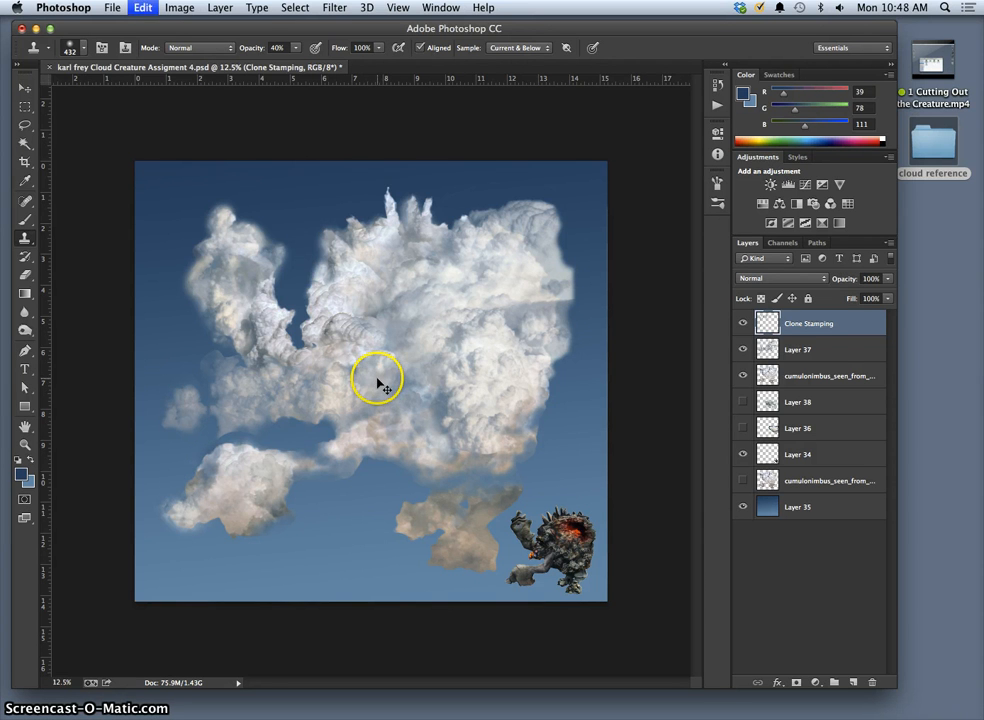
{"action": "mouse_move", "coordinate": [381, 374]}
{"action": "left_mouse_down"}
{"action": "mouse_move", "coordinate": [518, 222]}
{"action": "mouse_move", "coordinate": [531, 222]}
{"action": "left_mouse_up"}
{"action": "left_click_drag", "start_coordinate": [212, 470], "coordinate": [226, 455]}
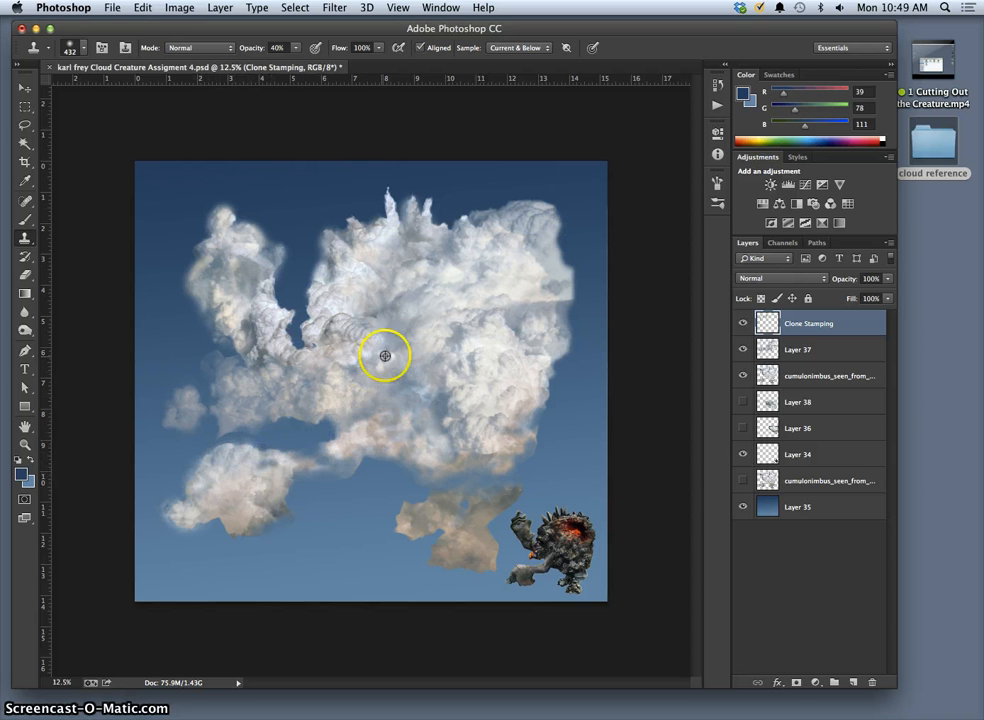
{"action": "left_click", "coordinate": [479, 349], "text": "alt"}
{"action": "left_click_drag", "start_coordinate": [246, 463], "coordinate": [267, 459]}
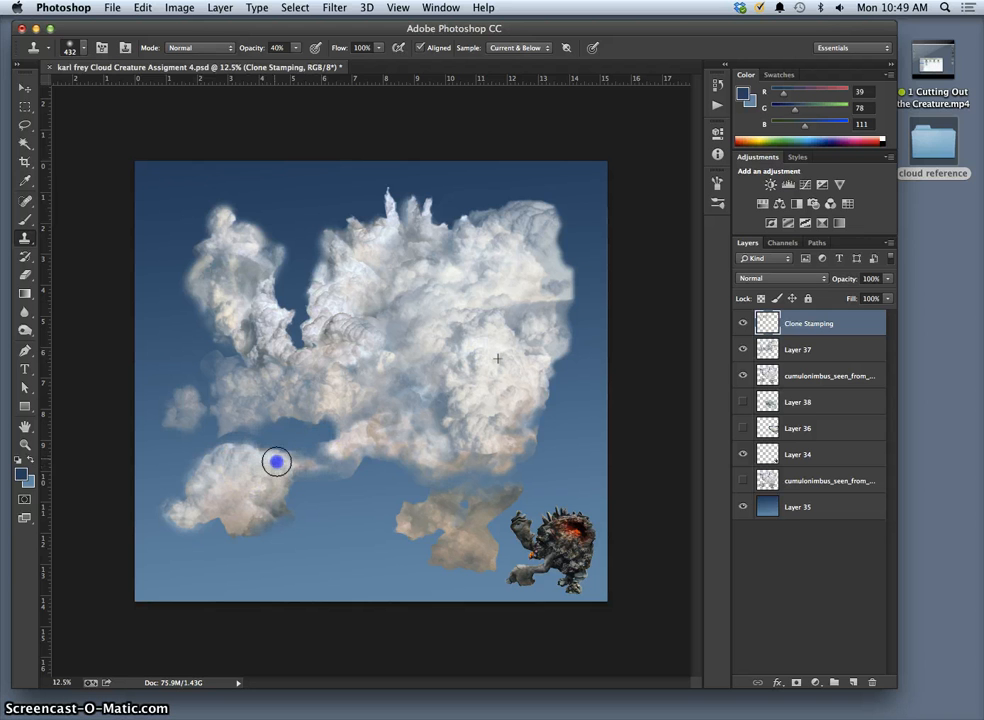
{"action": "left_click", "coordinate": [437, 402]}
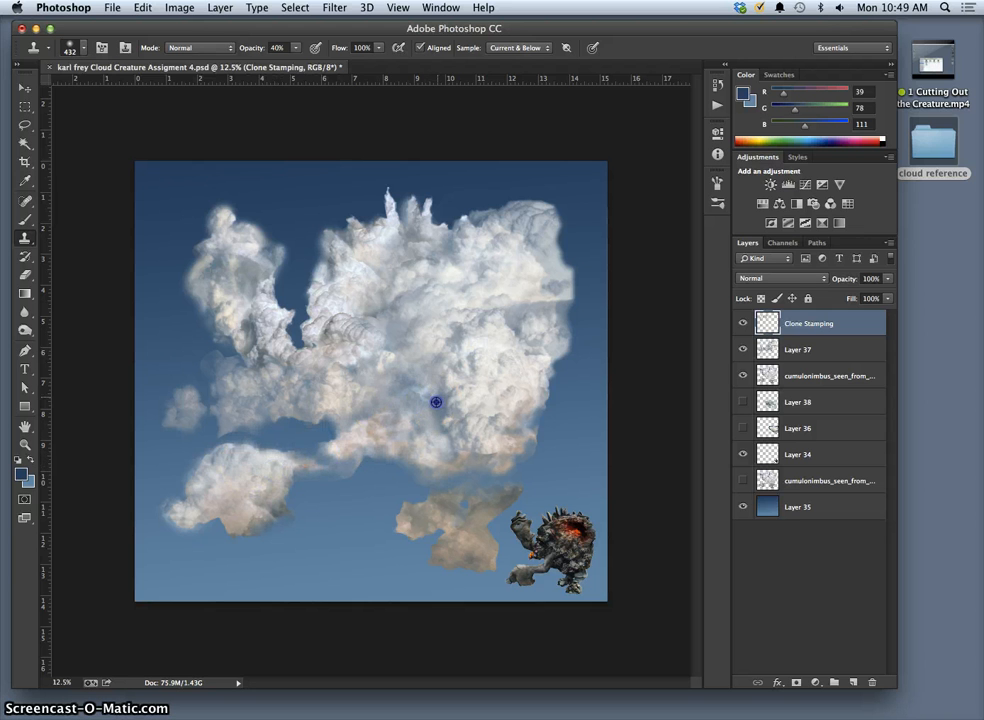
{"action": "left_click", "coordinate": [286, 471]}
{"action": "left_click", "coordinate": [256, 458]}
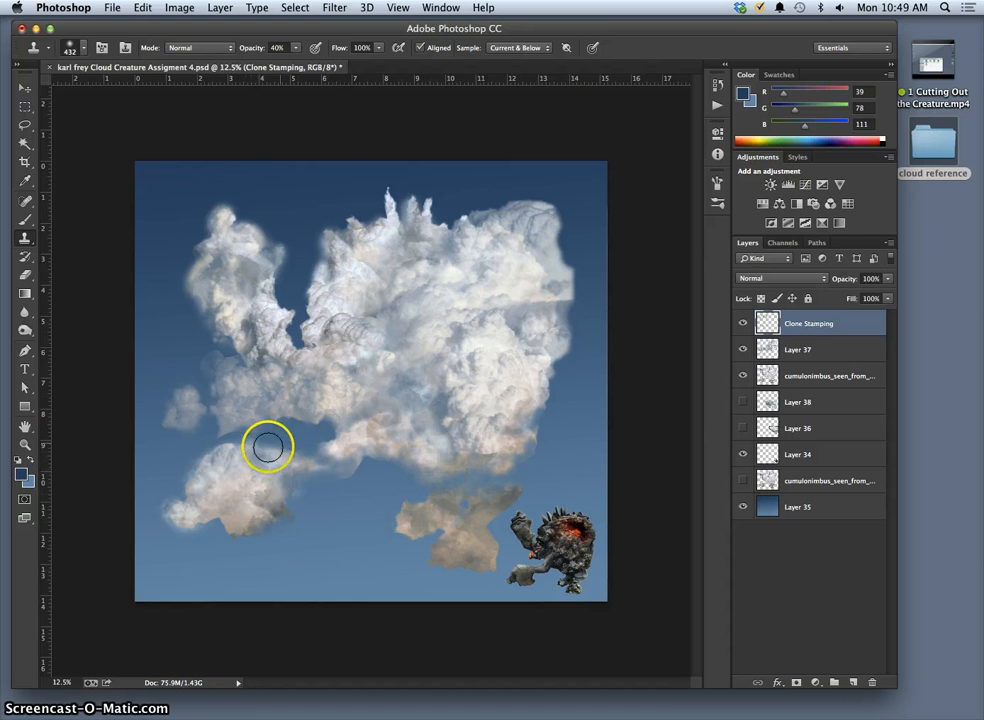
{"action": "mouse_move", "coordinate": [259, 389]}
{"action": "left_mouse_down"}
{"action": "mouse_move", "coordinate": [233, 384]}
{"action": "mouse_move", "coordinate": [230, 406]}
{"action": "left_mouse_up"}
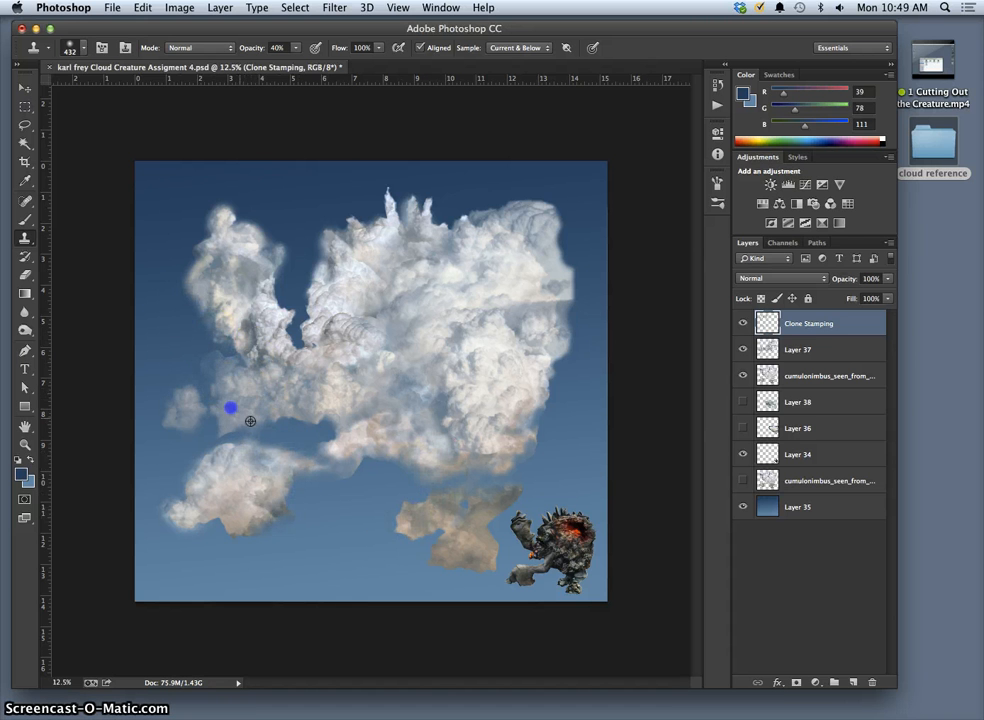
{"action": "left_click", "coordinate": [247, 459]}
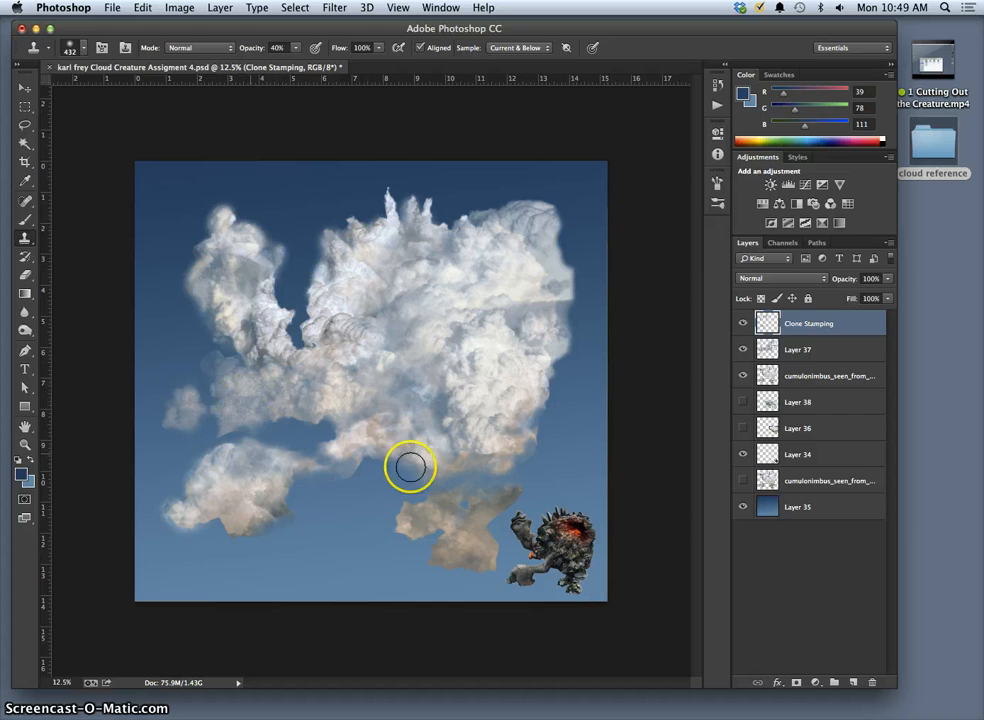
Step: Clone whiter body cloud texture over the center and left-hand side of the brown lower-right leg cloud
{"action": "left_click", "coordinate": [454, 521]}
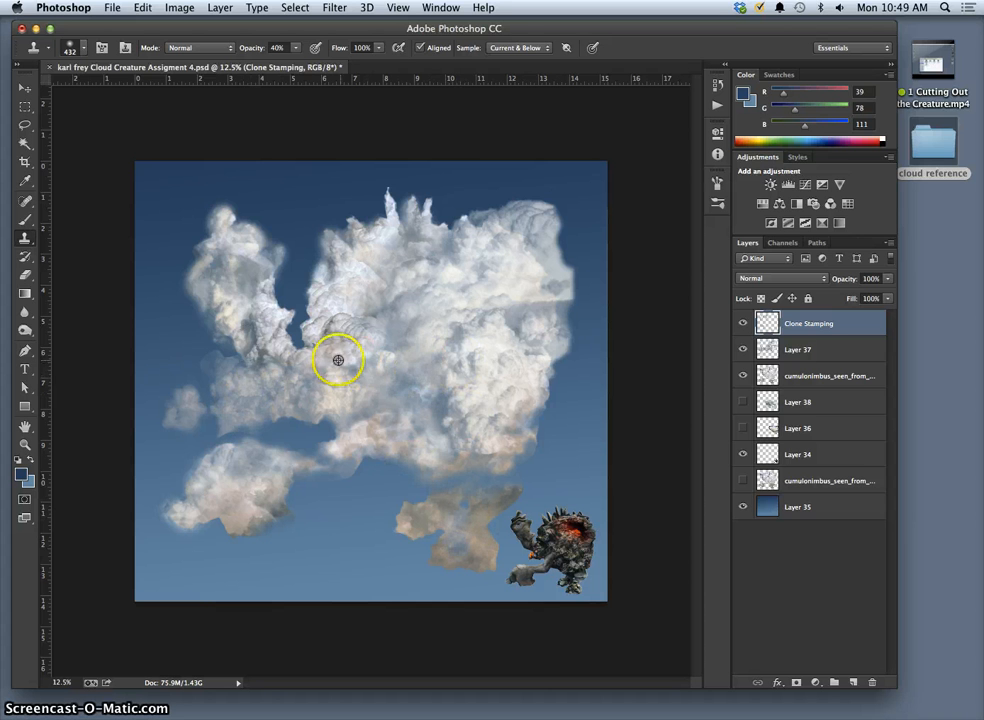
{"action": "left_click", "coordinate": [284, 396]}
{"action": "left_click", "coordinate": [432, 517]}
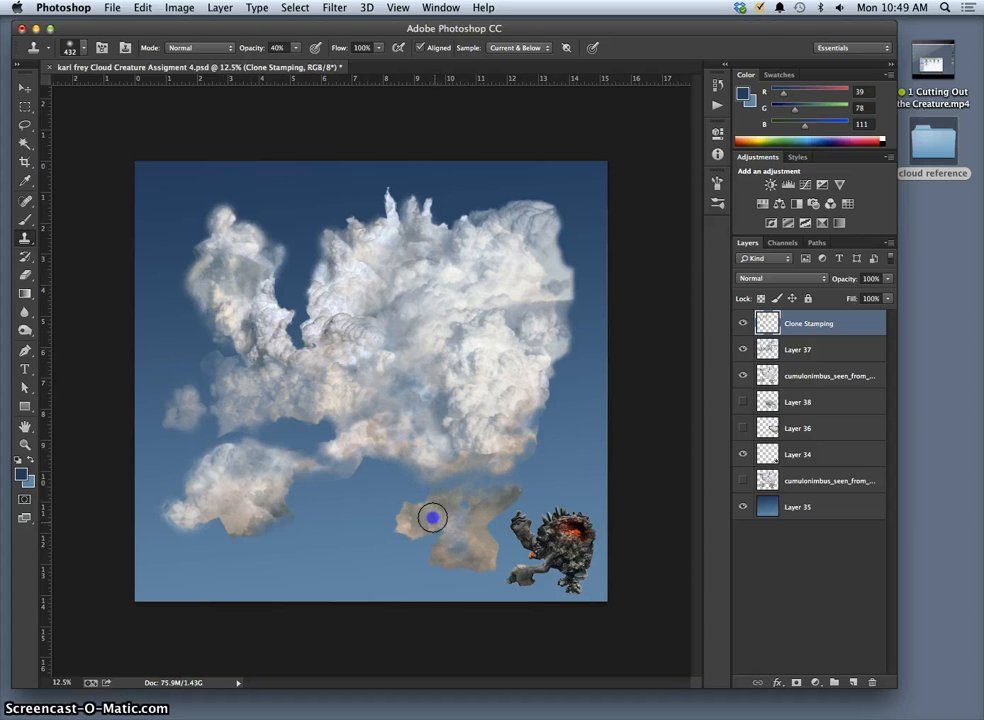
{"action": "left_click_drag", "start_coordinate": [408, 529], "coordinate": [407, 512]}
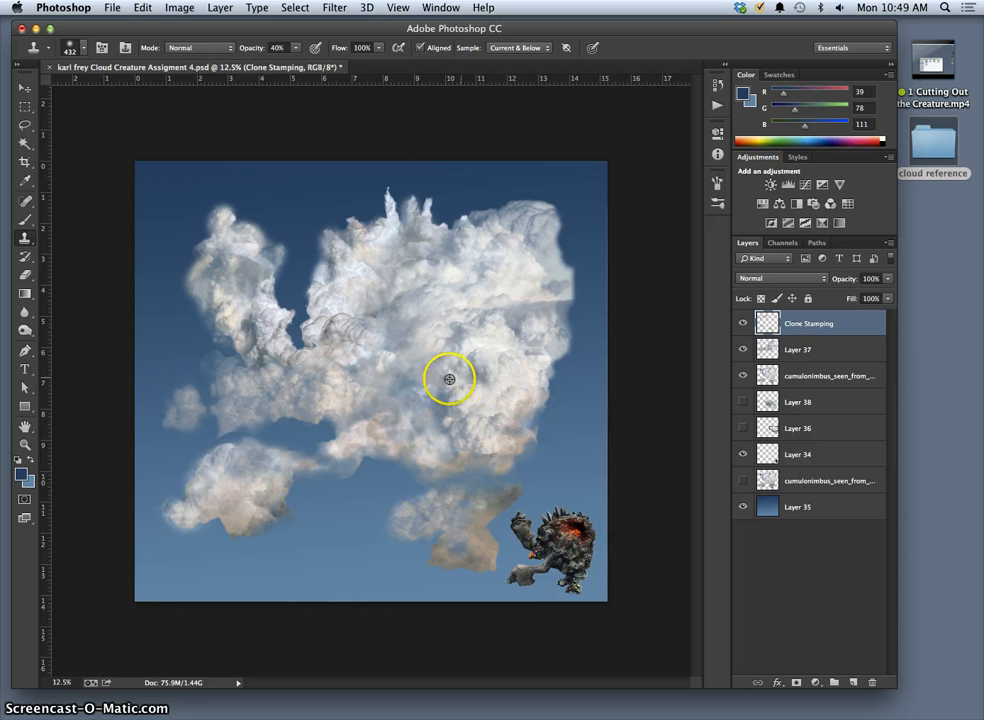
Step: Clone body cloud texture over the lower-right leg's remaining brown areas, its base and its connection to the body
{"action": "left_click", "coordinate": [382, 391], "text": "alt"}
{"action": "mouse_move", "coordinate": [445, 507]}
{"action": "left_mouse_down"}
{"action": "mouse_move", "coordinate": [412, 497]}
{"action": "mouse_move", "coordinate": [482, 547]}
{"action": "mouse_move", "coordinate": [473, 560]}
{"action": "mouse_move", "coordinate": [493, 518]}
{"action": "left_mouse_up"}
{"action": "left_click", "coordinate": [437, 417], "text": "alt"}
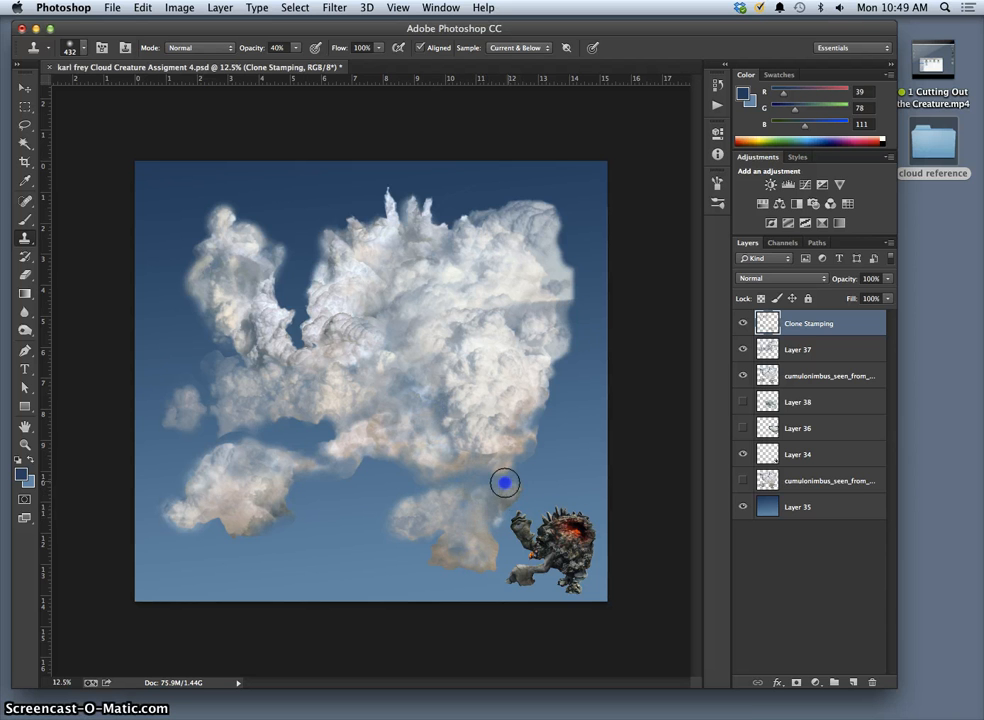
{"action": "left_click_drag", "start_coordinate": [505, 483], "coordinate": [521, 444]}
{"action": "left_click", "coordinate": [414, 352], "text": "alt"}
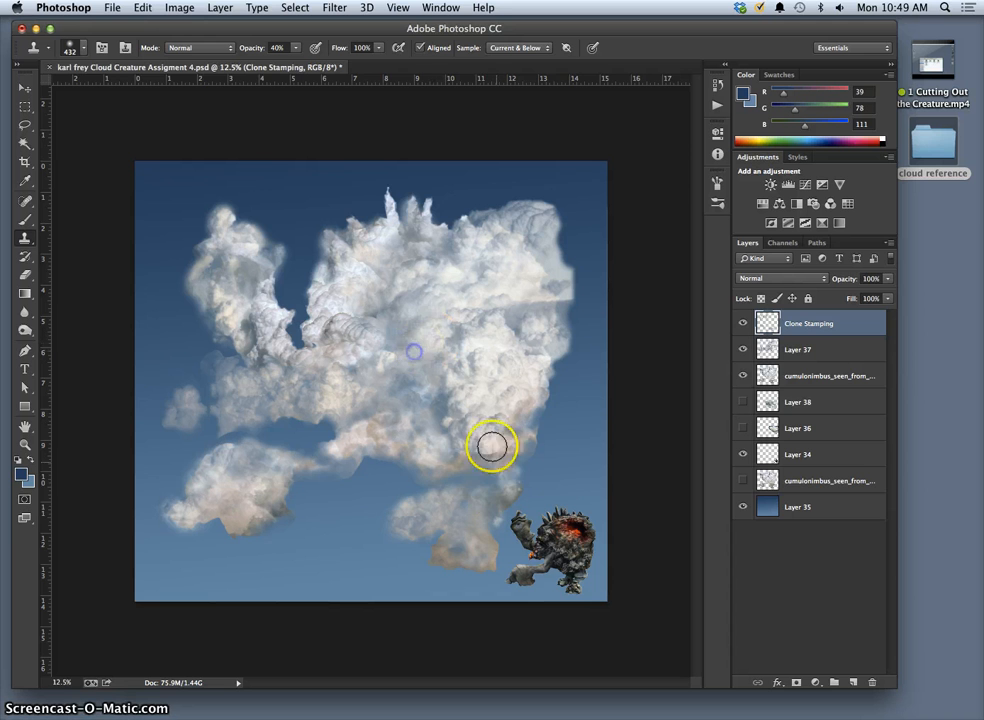
{"action": "mouse_move", "coordinate": [496, 487]}
{"action": "left_mouse_down"}
{"action": "mouse_move", "coordinate": [489, 531]}
{"action": "mouse_move", "coordinate": [519, 495]}
{"action": "mouse_move", "coordinate": [458, 567]}
{"action": "mouse_move", "coordinate": [396, 476]}
{"action": "mouse_move", "coordinate": [292, 361]}
{"action": "mouse_move", "coordinate": [386, 491]}
{"action": "mouse_move", "coordinate": [484, 532]}
{"action": "left_mouse_up"}
{"action": "left_click", "coordinate": [288, 381], "text": "alt"}
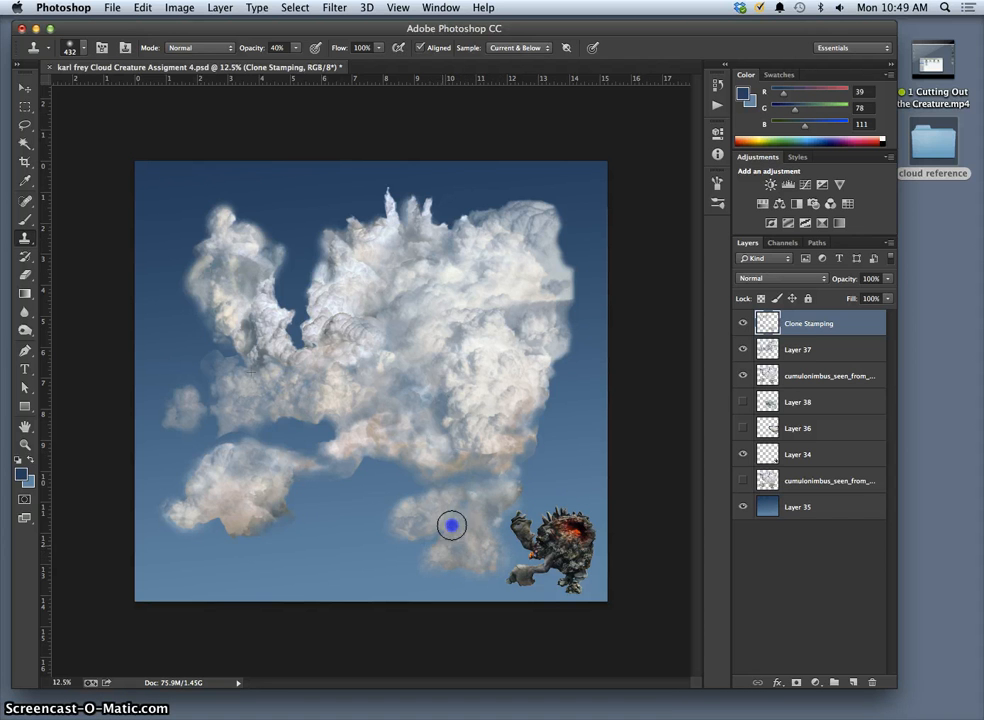
{"action": "left_click_drag", "start_coordinate": [451, 525], "coordinate": [440, 522]}
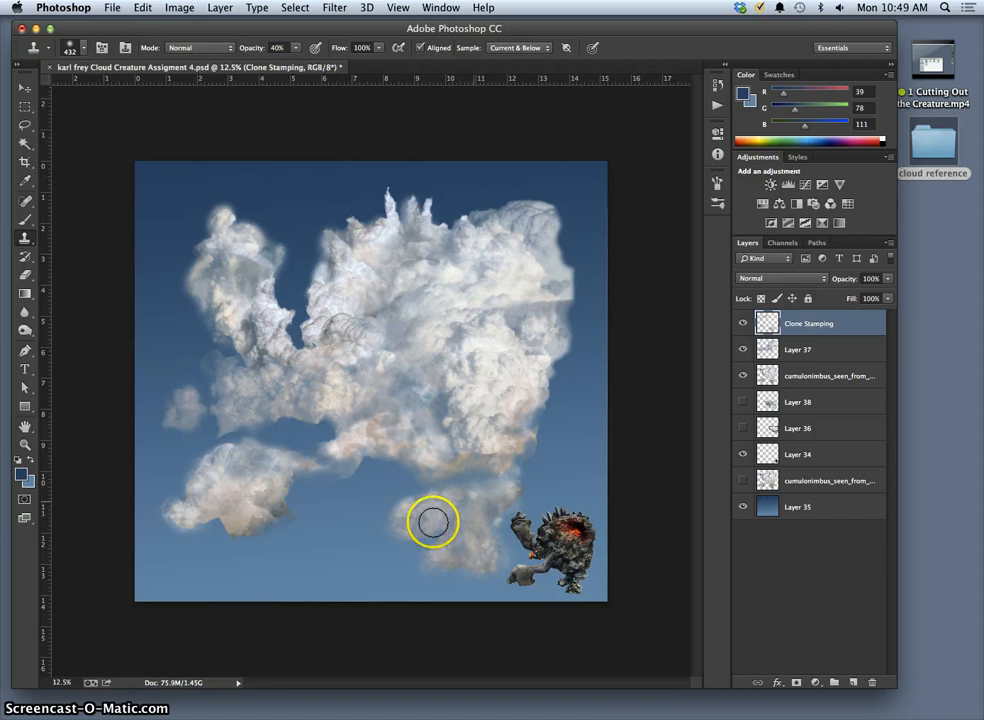
Step: Clone upper body cloud texture over the raised middle cloud below the spikes
{"action": "left_click", "coordinate": [210, 324], "text": "alt"}
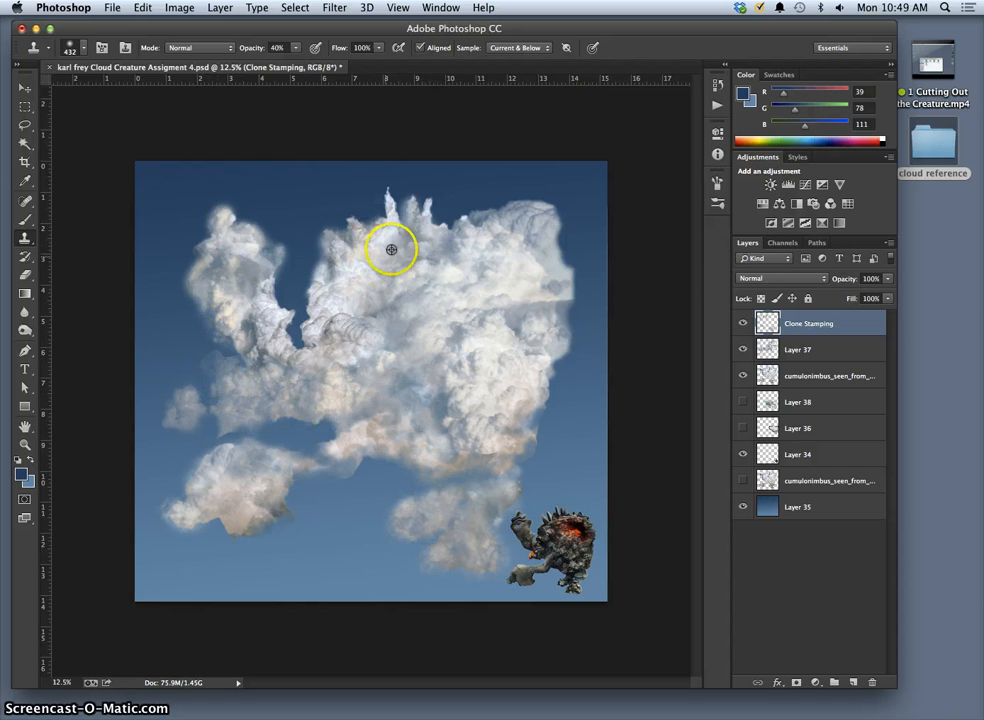
{"action": "left_click", "coordinate": [440, 249], "text": "alt"}
{"action": "left_click_drag", "start_coordinate": [366, 262], "coordinate": [346, 294]}
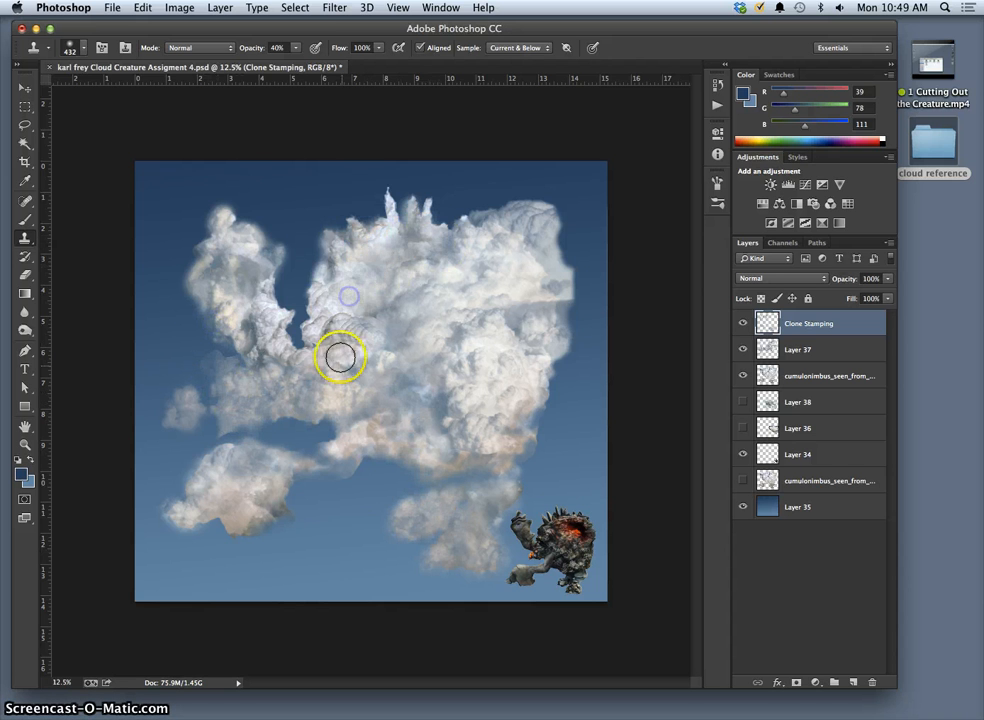
Step: Clone body cloud texture over the thin spikes above the middle cloud and their bases, building them into fuller, softer cloud peaks
{"action": "left_click", "coordinate": [469, 297], "text": "alt"}
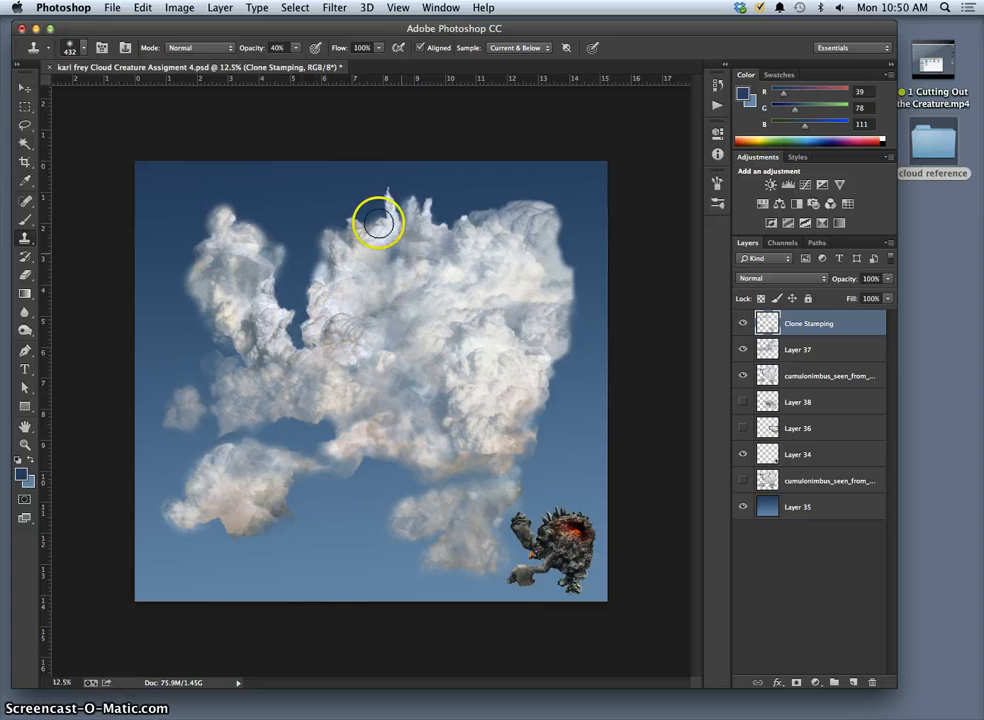
{"action": "left_click", "coordinate": [385, 228]}
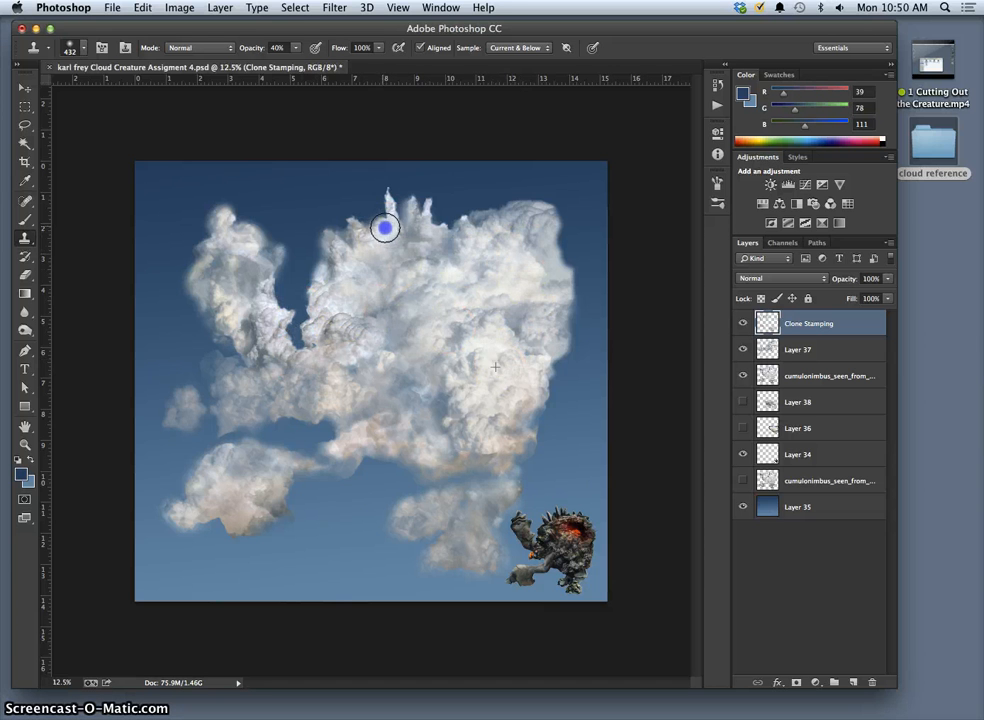
{"action": "mouse_move", "coordinate": [387, 198]}
{"action": "left_mouse_down"}
{"action": "mouse_move", "coordinate": [391, 223]}
{"action": "mouse_move", "coordinate": [410, 213]}
{"action": "left_mouse_up"}
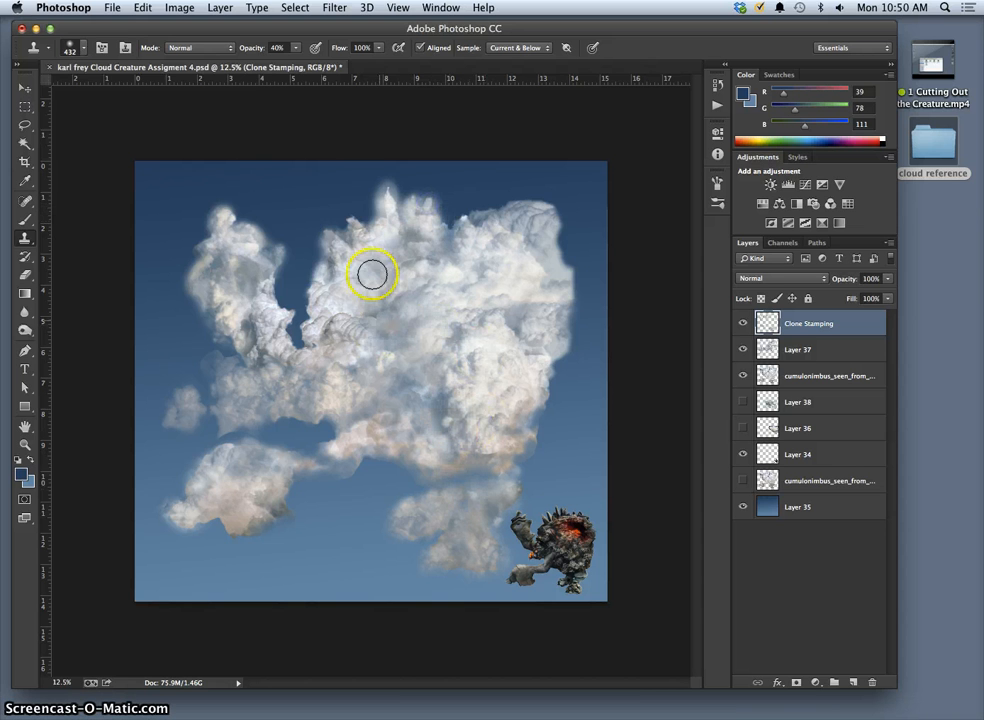
{"action": "left_click", "coordinate": [361, 322], "text": "alt"}
{"action": "left_click_drag", "start_coordinate": [384, 209], "coordinate": [384, 213]}
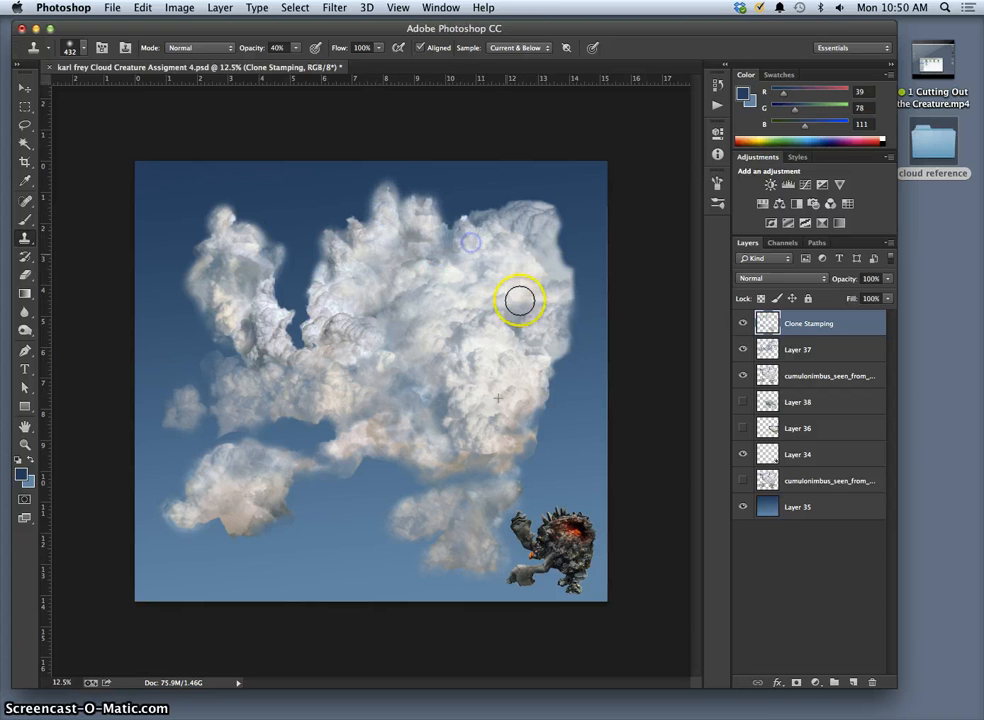
Step: Clone cloud texture along the body's upper-right part, the gap beside the spikes, and the body's lower edge between the legs
{"action": "mouse_move", "coordinate": [548, 258]}
{"action": "left_mouse_down"}
{"action": "mouse_move", "coordinate": [553, 221]}
{"action": "mouse_move", "coordinate": [463, 222]}
{"action": "left_mouse_up"}
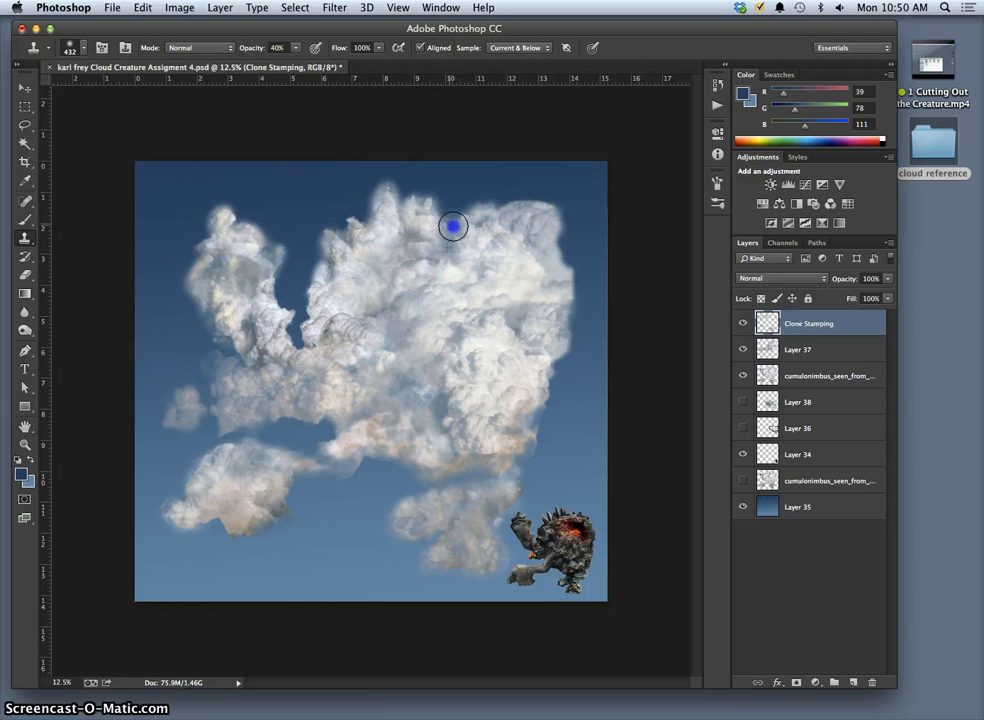
{"action": "mouse_move", "coordinate": [367, 465]}
{"action": "left_mouse_down"}
{"action": "mouse_move", "coordinate": [415, 436]}
{"action": "mouse_move", "coordinate": [347, 470]}
{"action": "mouse_move", "coordinate": [406, 447]}
{"action": "left_mouse_up"}
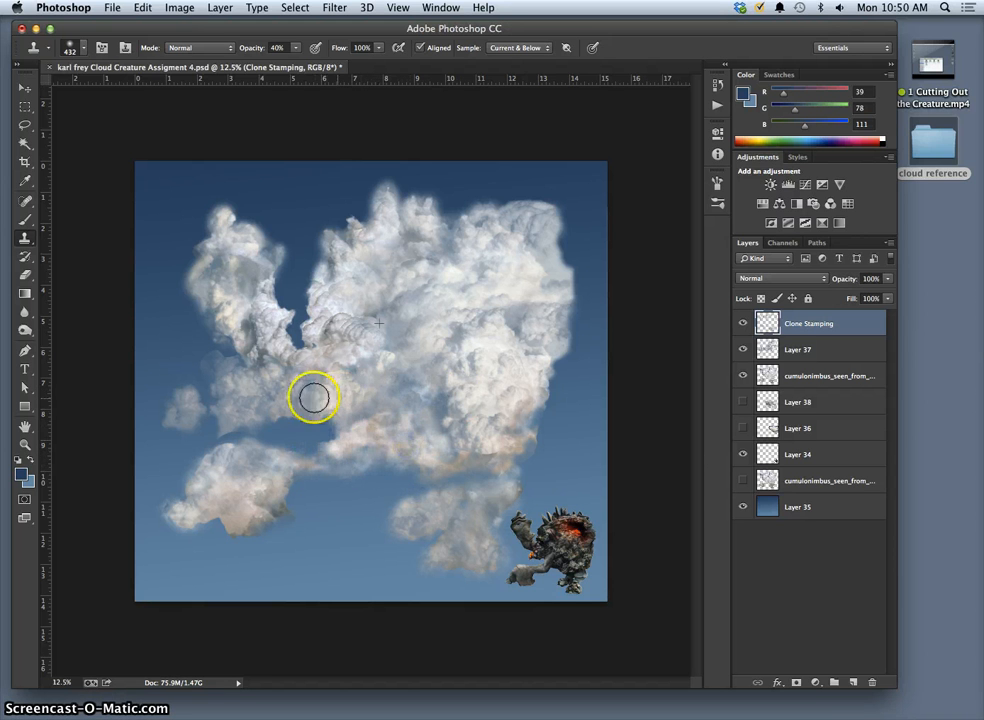